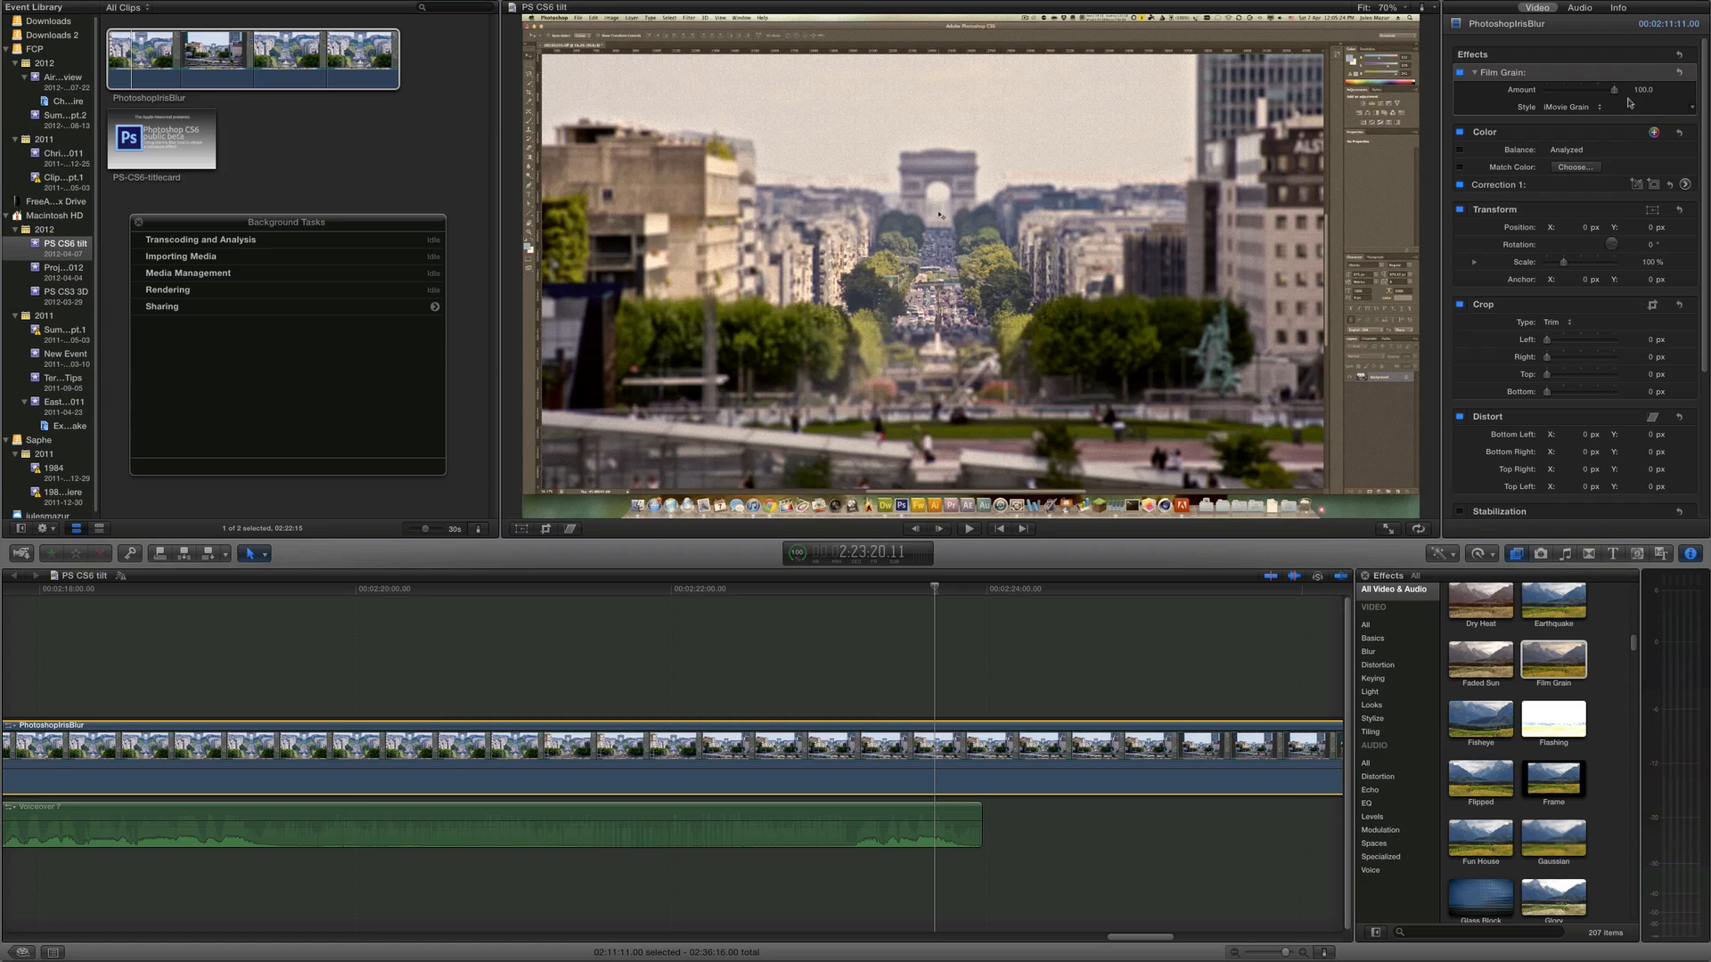
Try the Realistic Grain style for the Film Grain effect, then switch back to iMovie Grain
mouse_move(1616, 95)
mouse_down()
mouse_move(1536, 96)
mouse_move(1620, 78)
mouse_up()
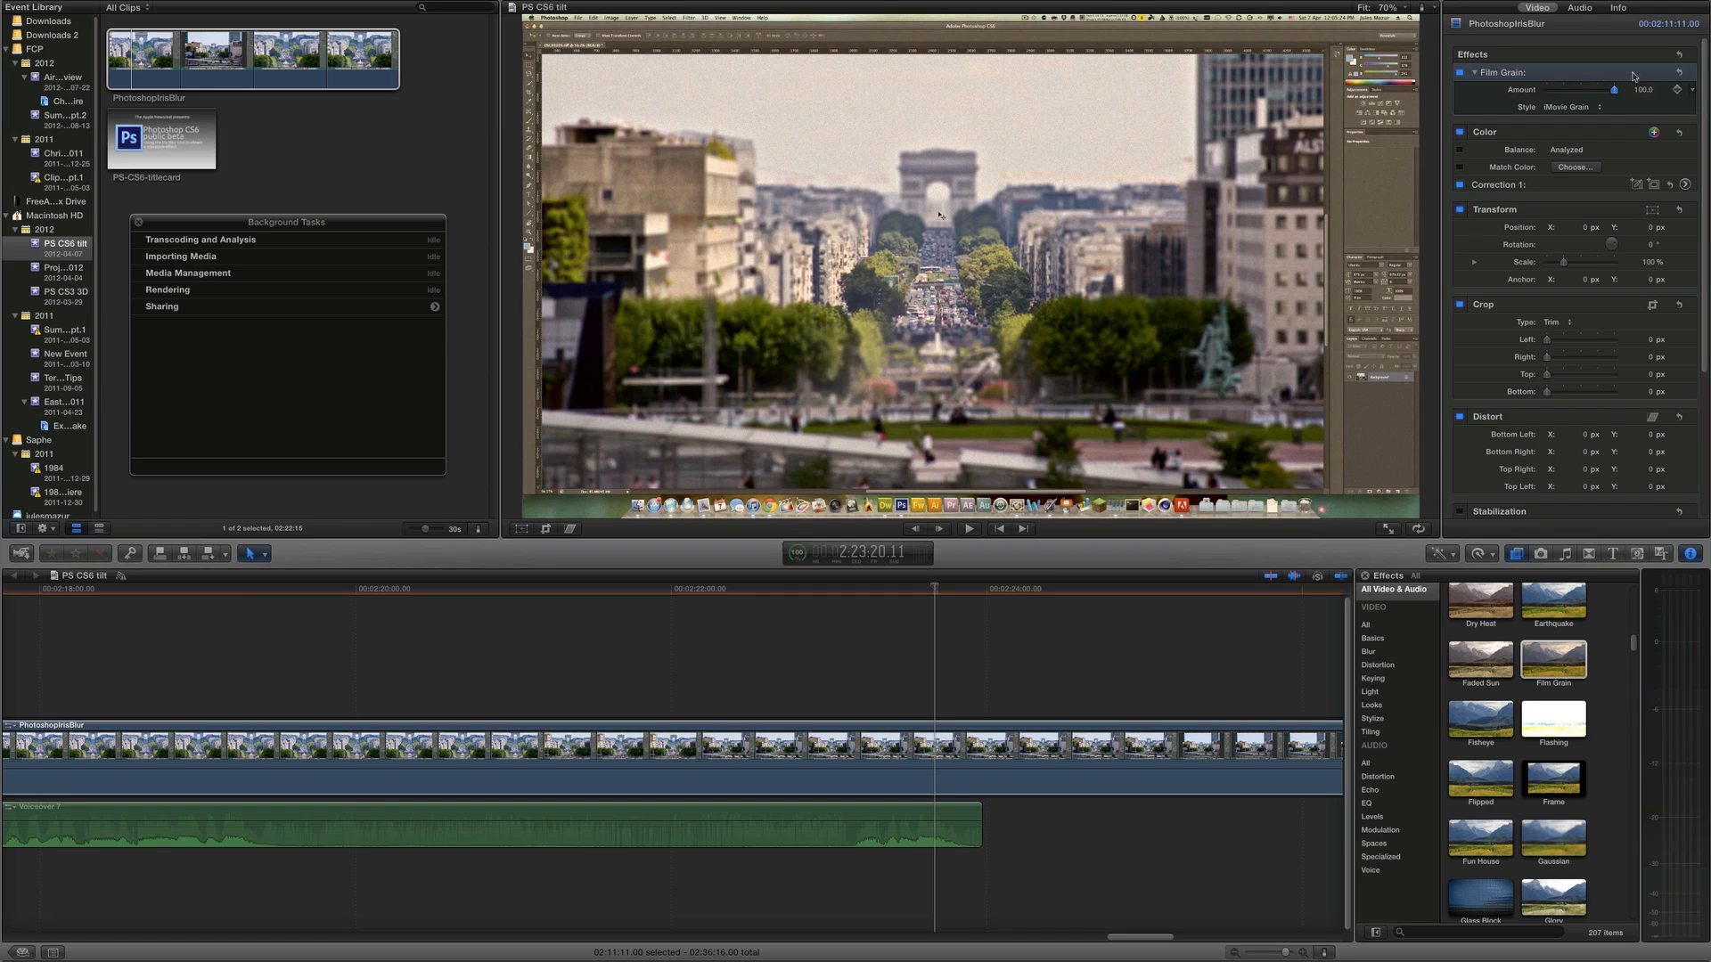
click(1573, 106)
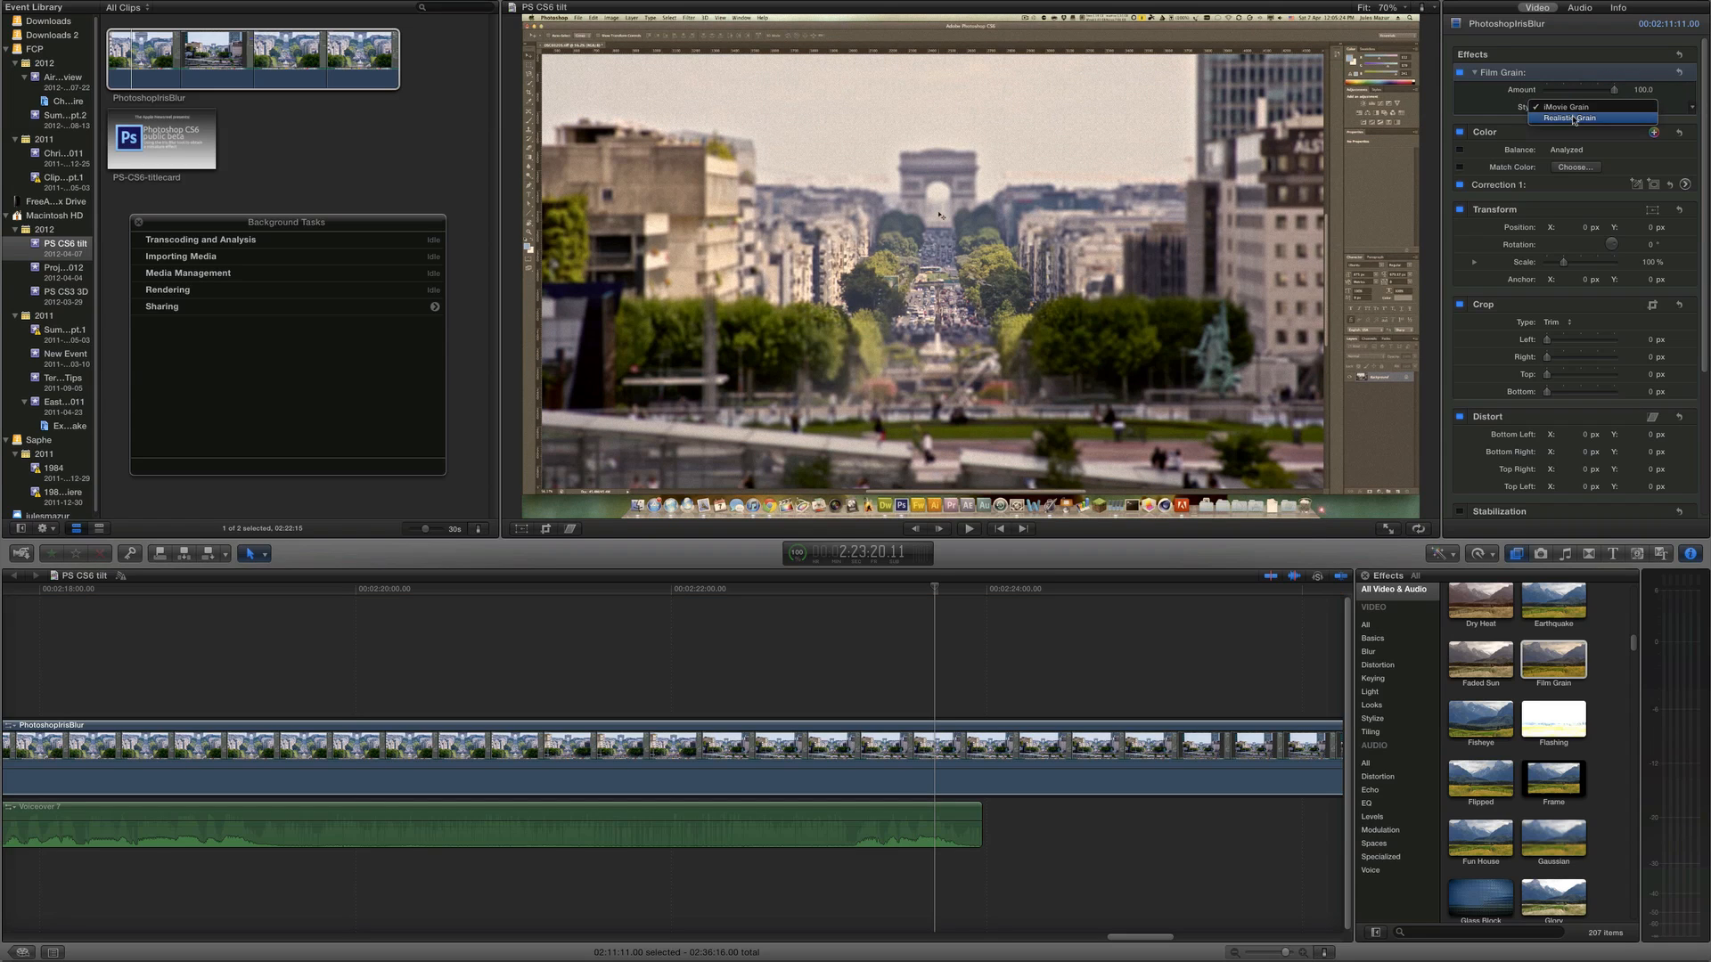
click(1574, 119)
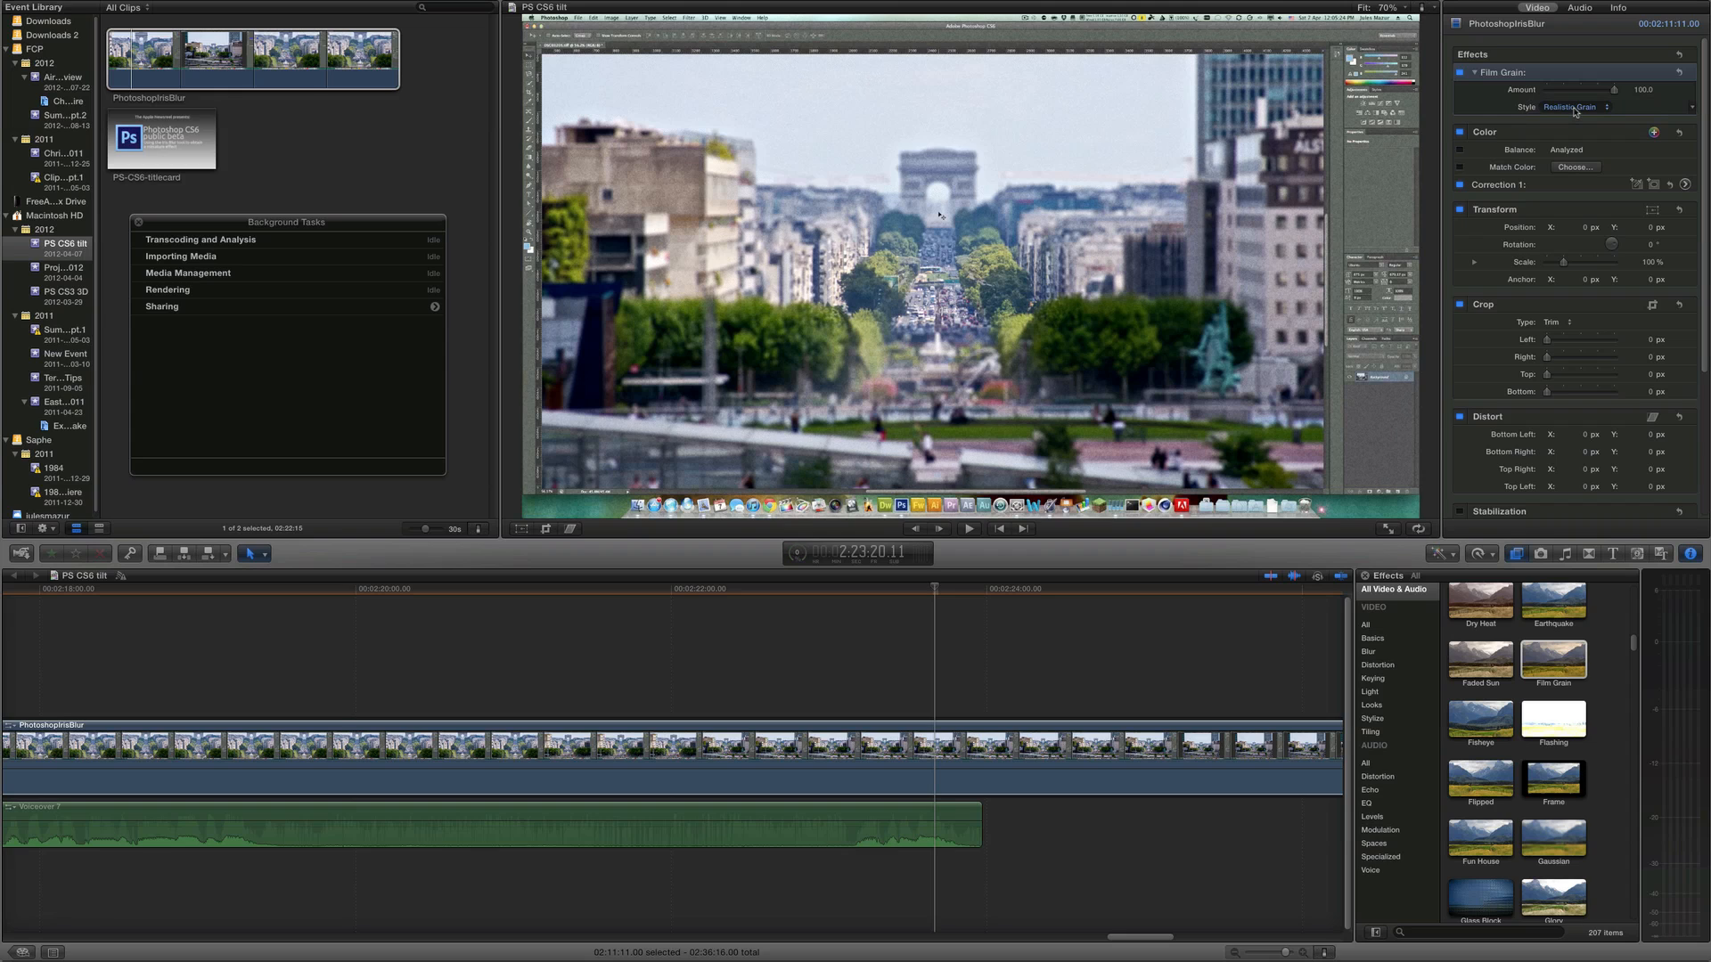
click(1574, 108)
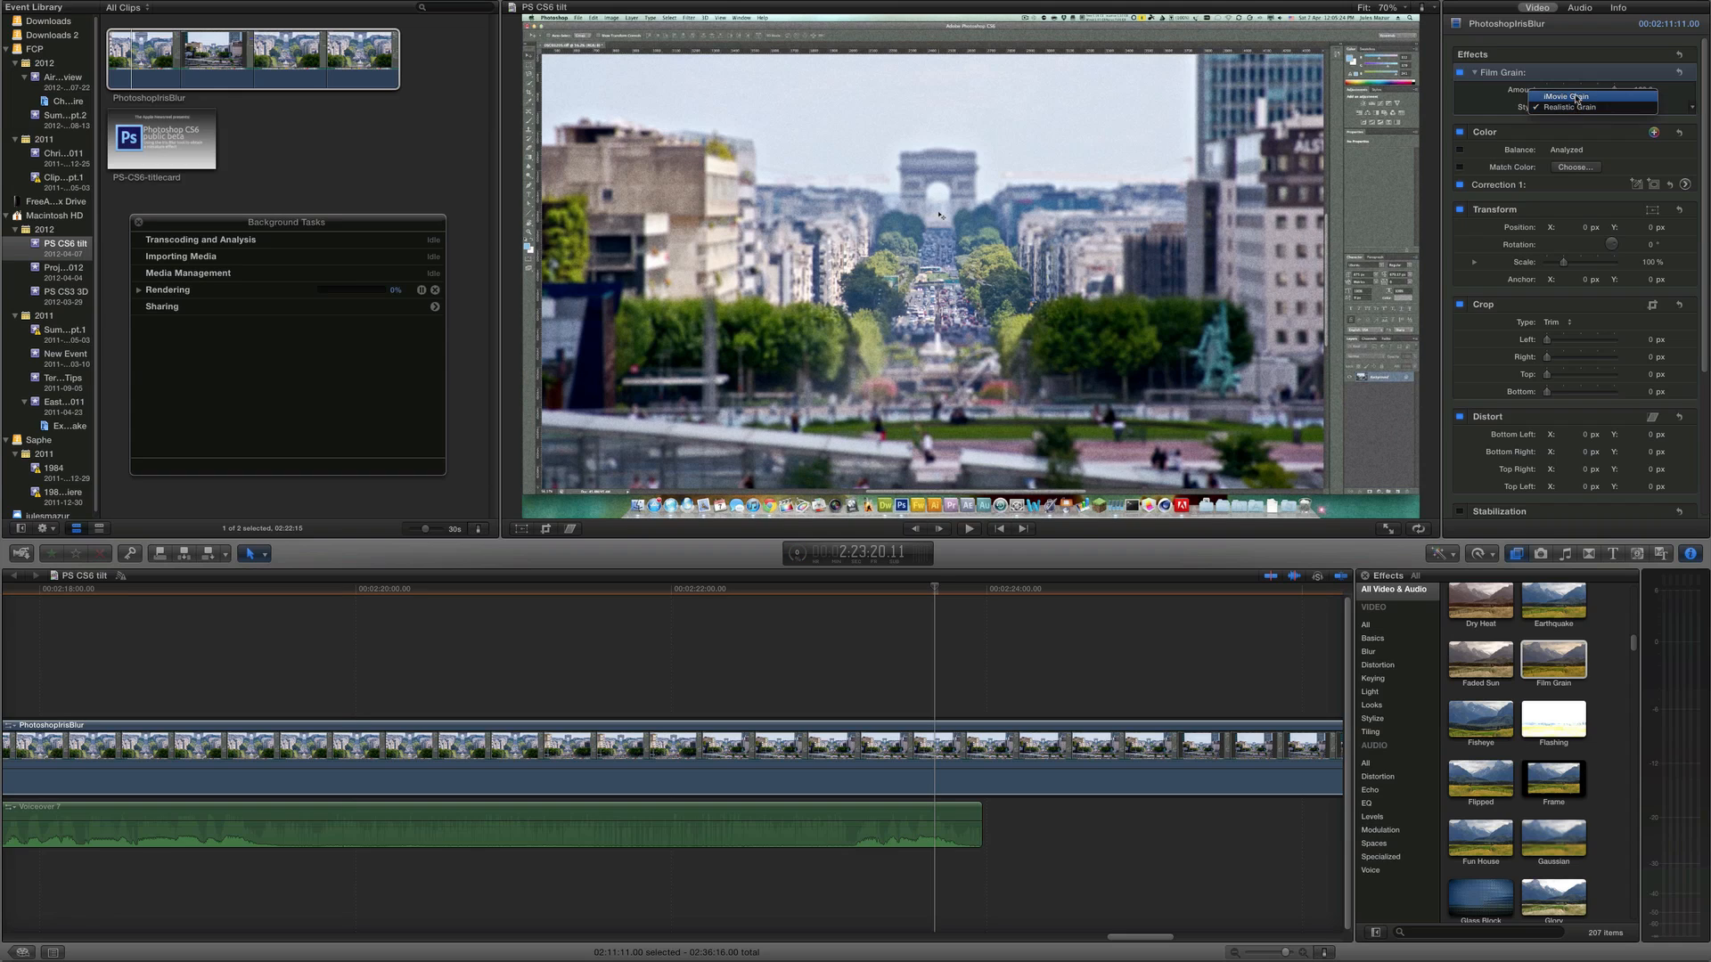
click(1575, 98)
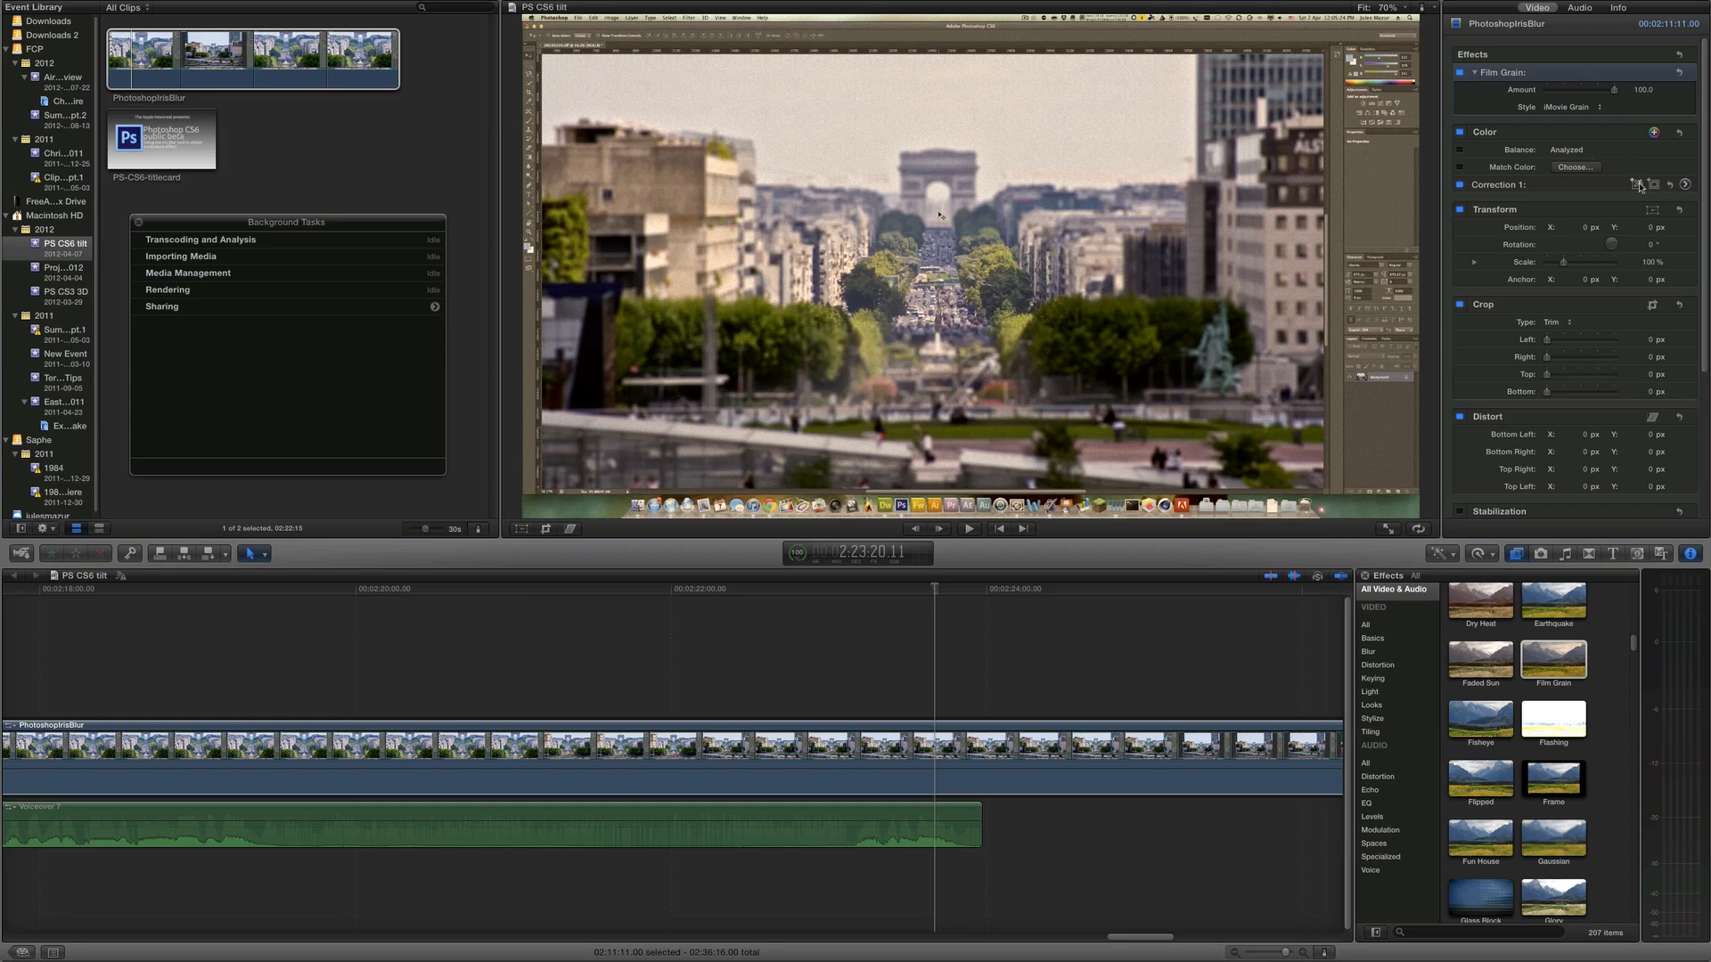
Open the first color correction's Color Board and push the color pucks to tint the shadows blue
click(1684, 185)
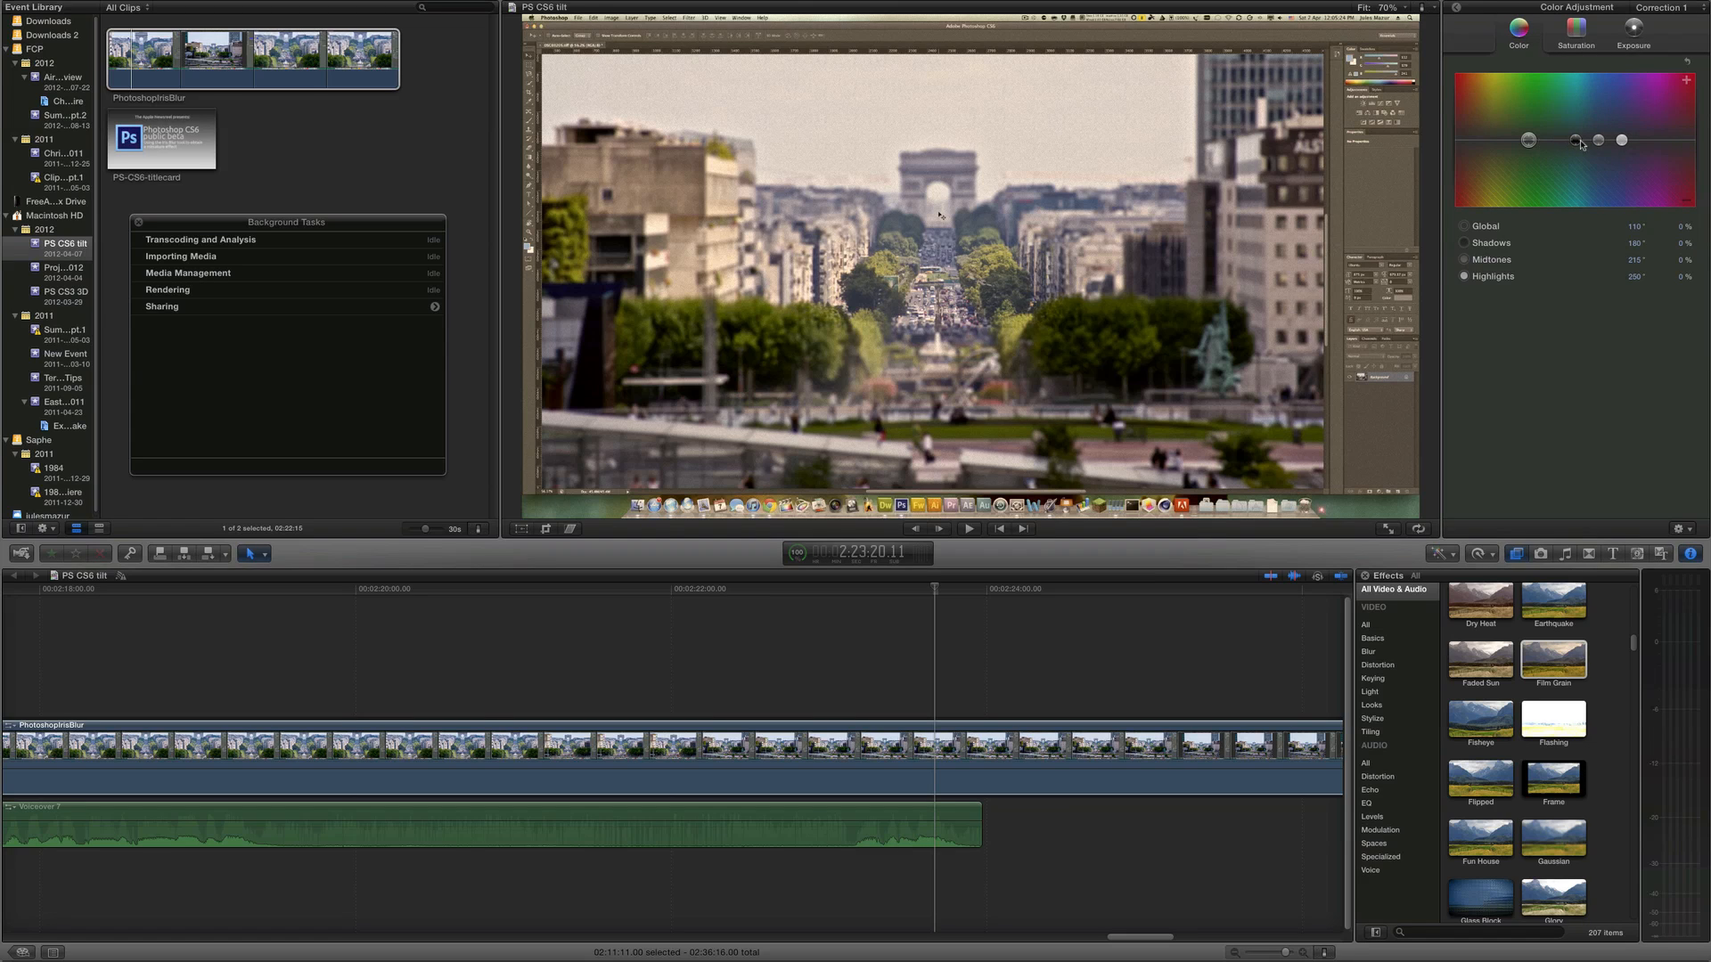
mouse_move(1578, 143)
mouse_down()
mouse_move(1593, 116)
mouse_move(1612, 166)
mouse_move(1612, 132)
mouse_move(1567, 151)
mouse_move(1701, 134)
mouse_move(1498, 140)
mouse_move(1597, 114)
mouse_up()
click(1595, 119)
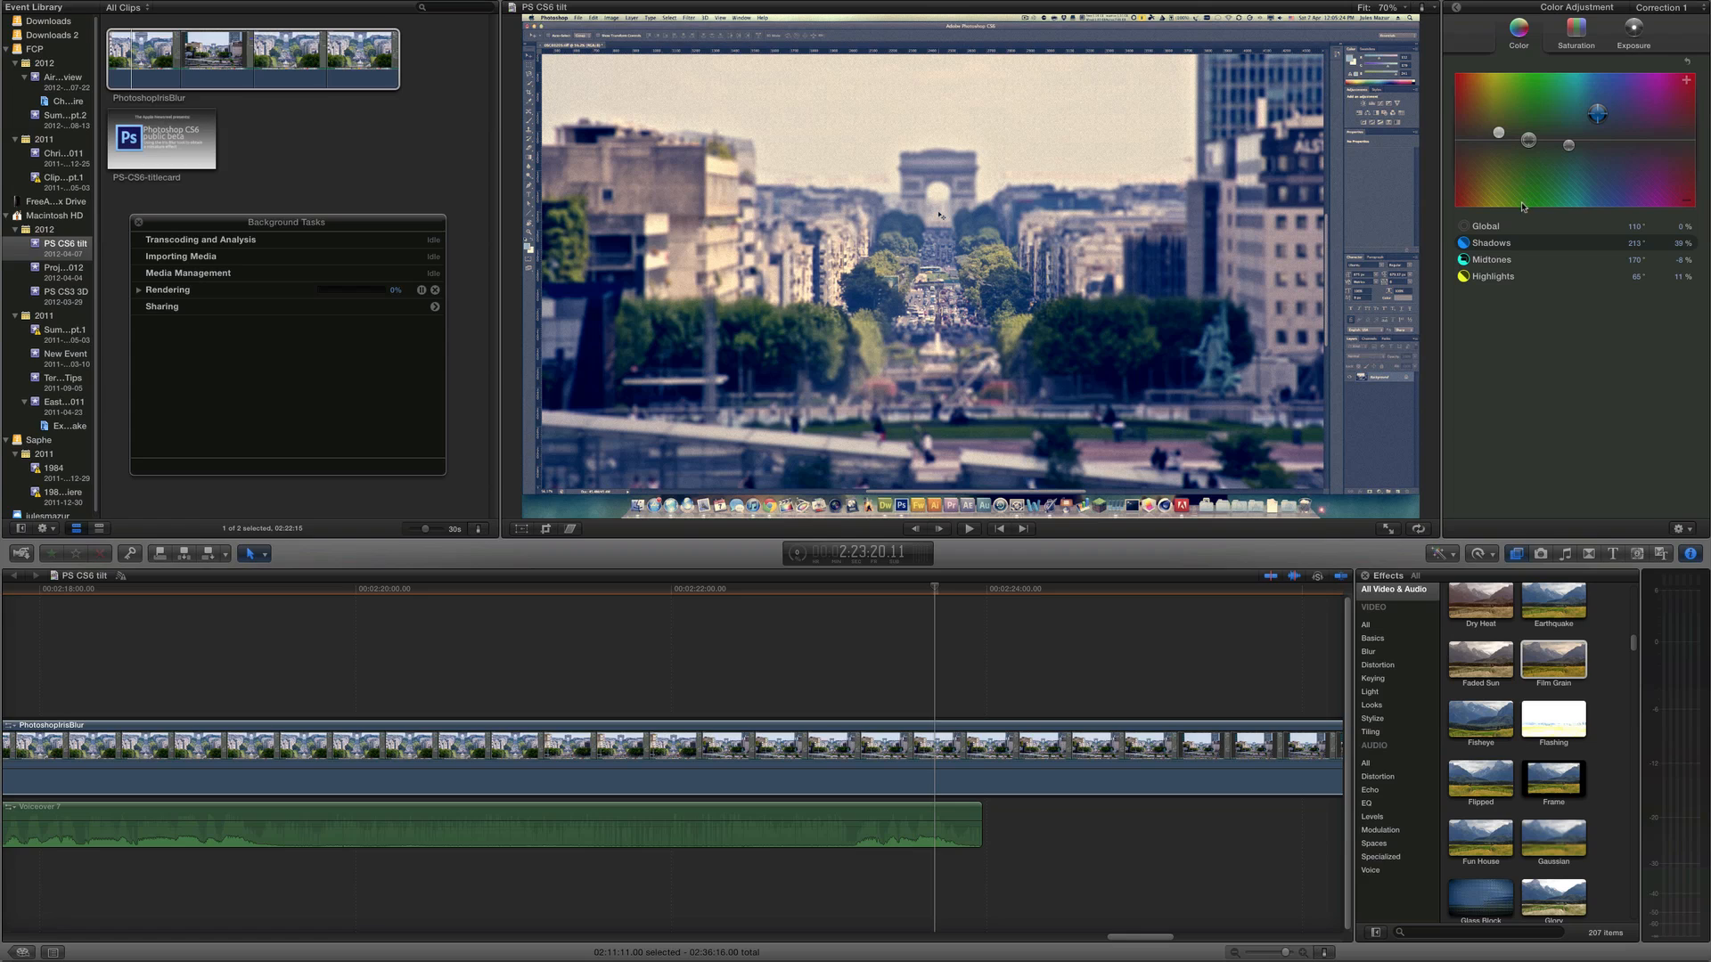
Set saturation to -100% for shadows, 100% for midtones and about 34% for highlights
click(1575, 28)
drag(1516, 140, 1518, 252)
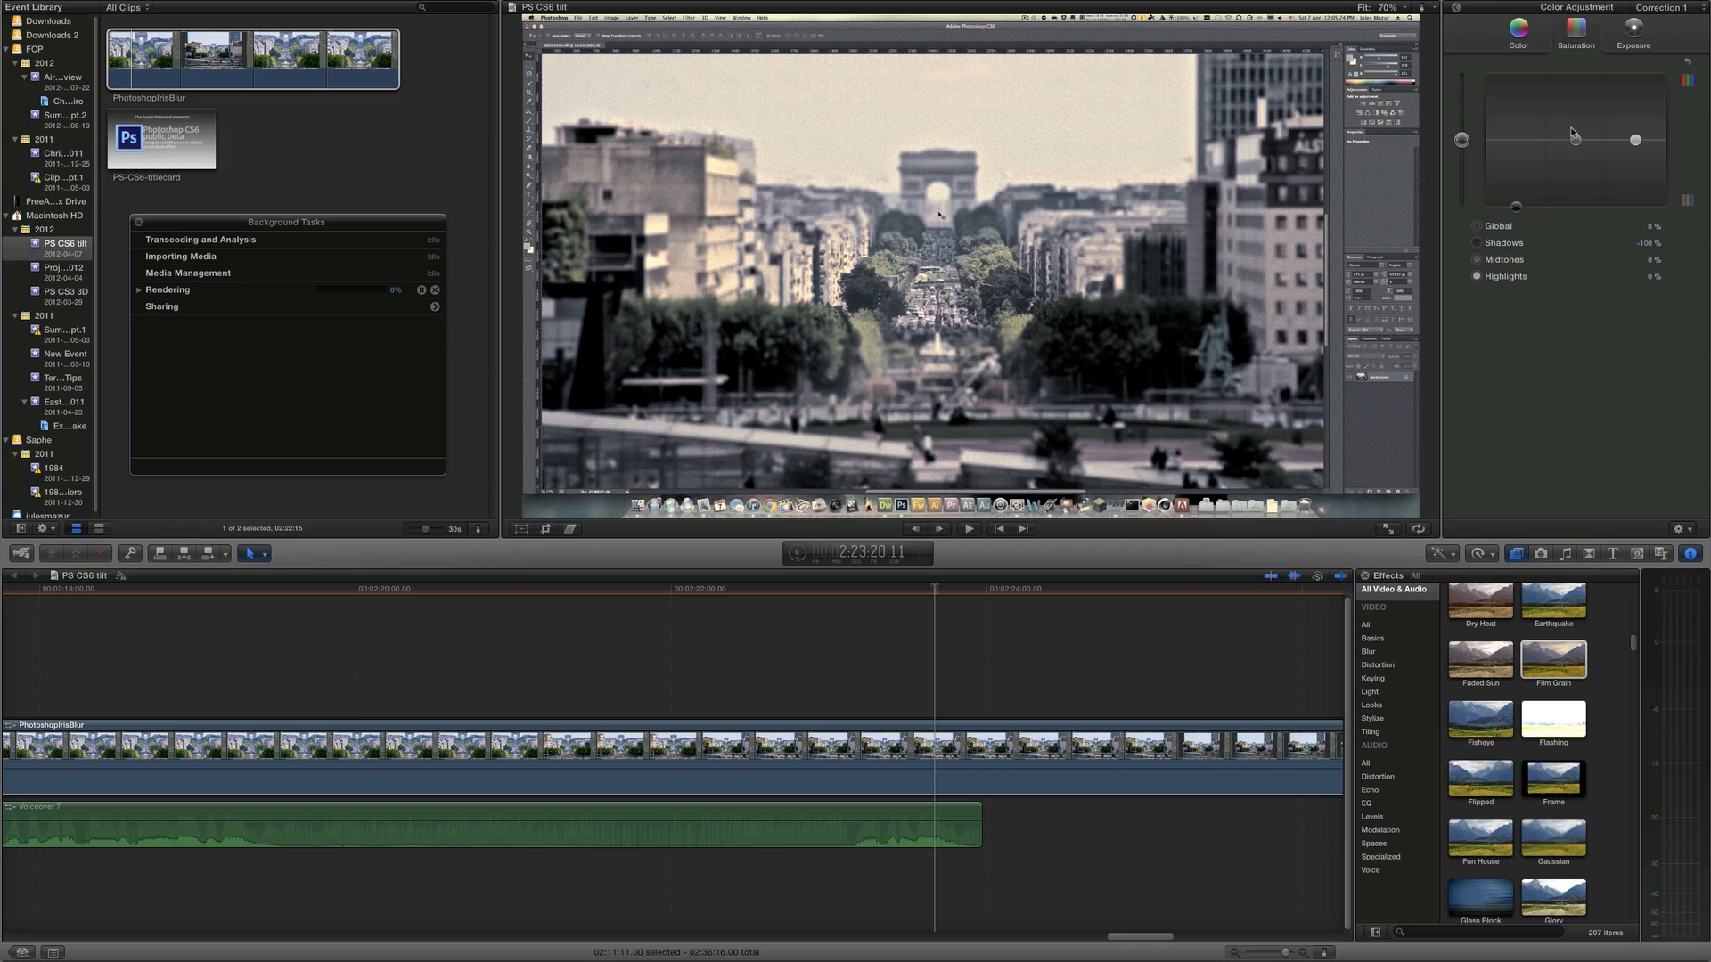
drag(1575, 140, 1576, 53)
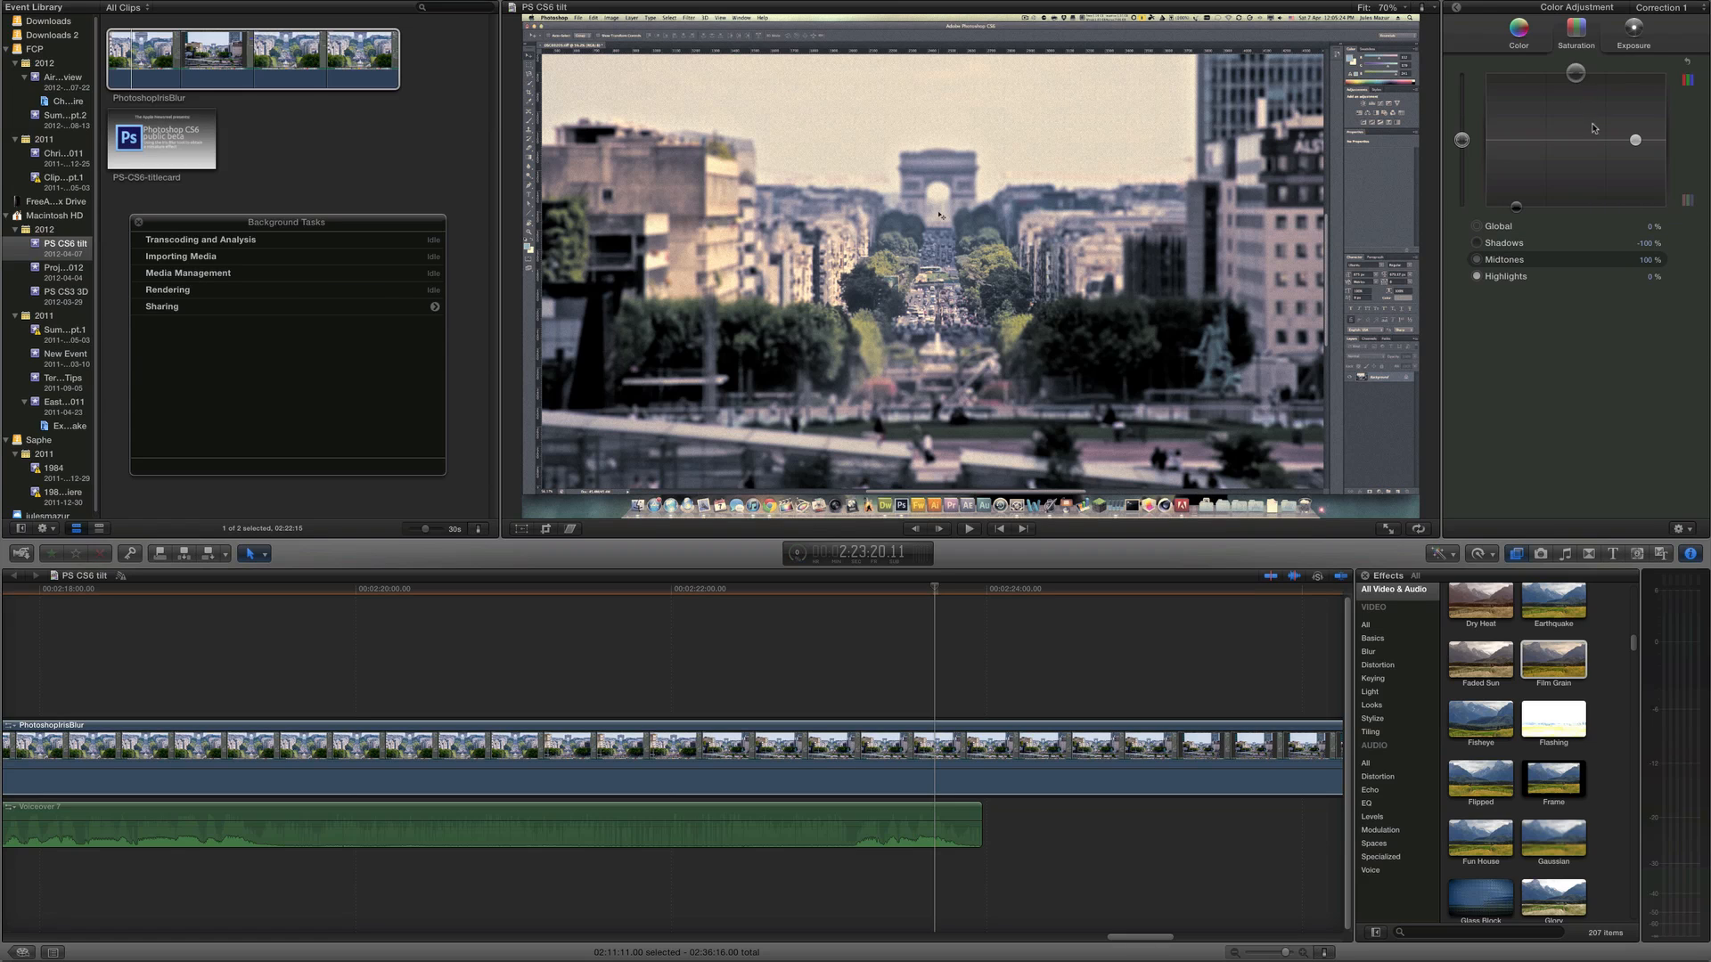
drag(1635, 140, 1636, 117)
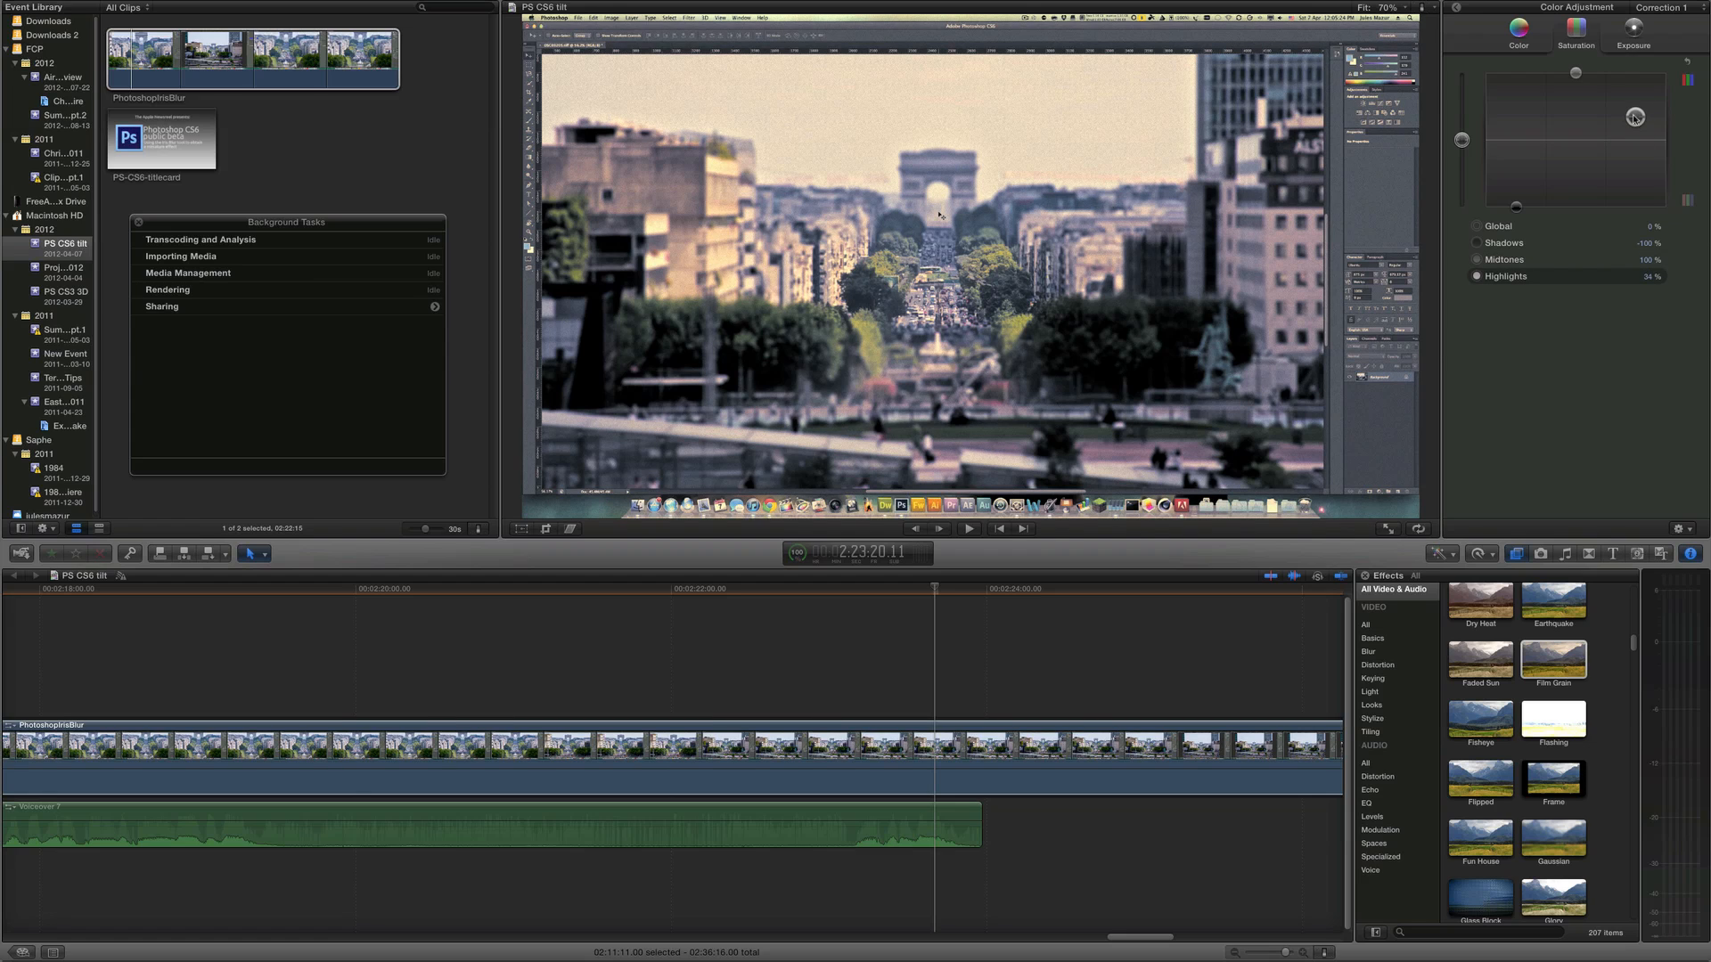
Lower the midtones exposure to about -22% in the Color Board
click(1633, 30)
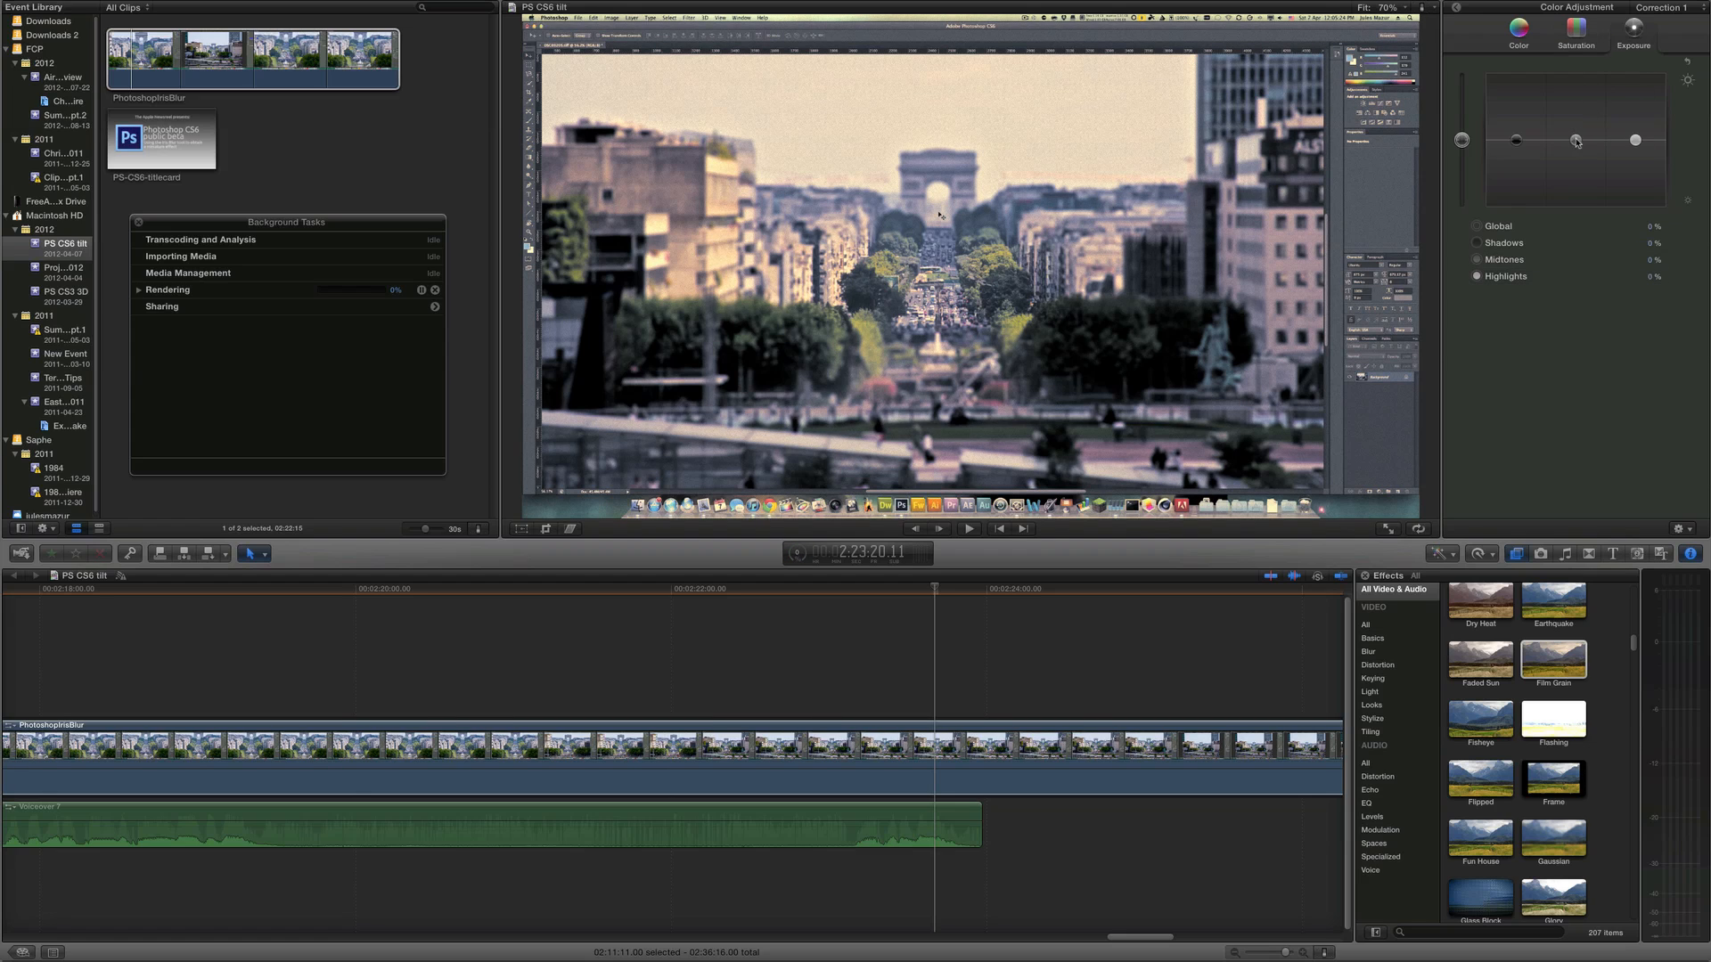
drag(1575, 140, 1576, 157)
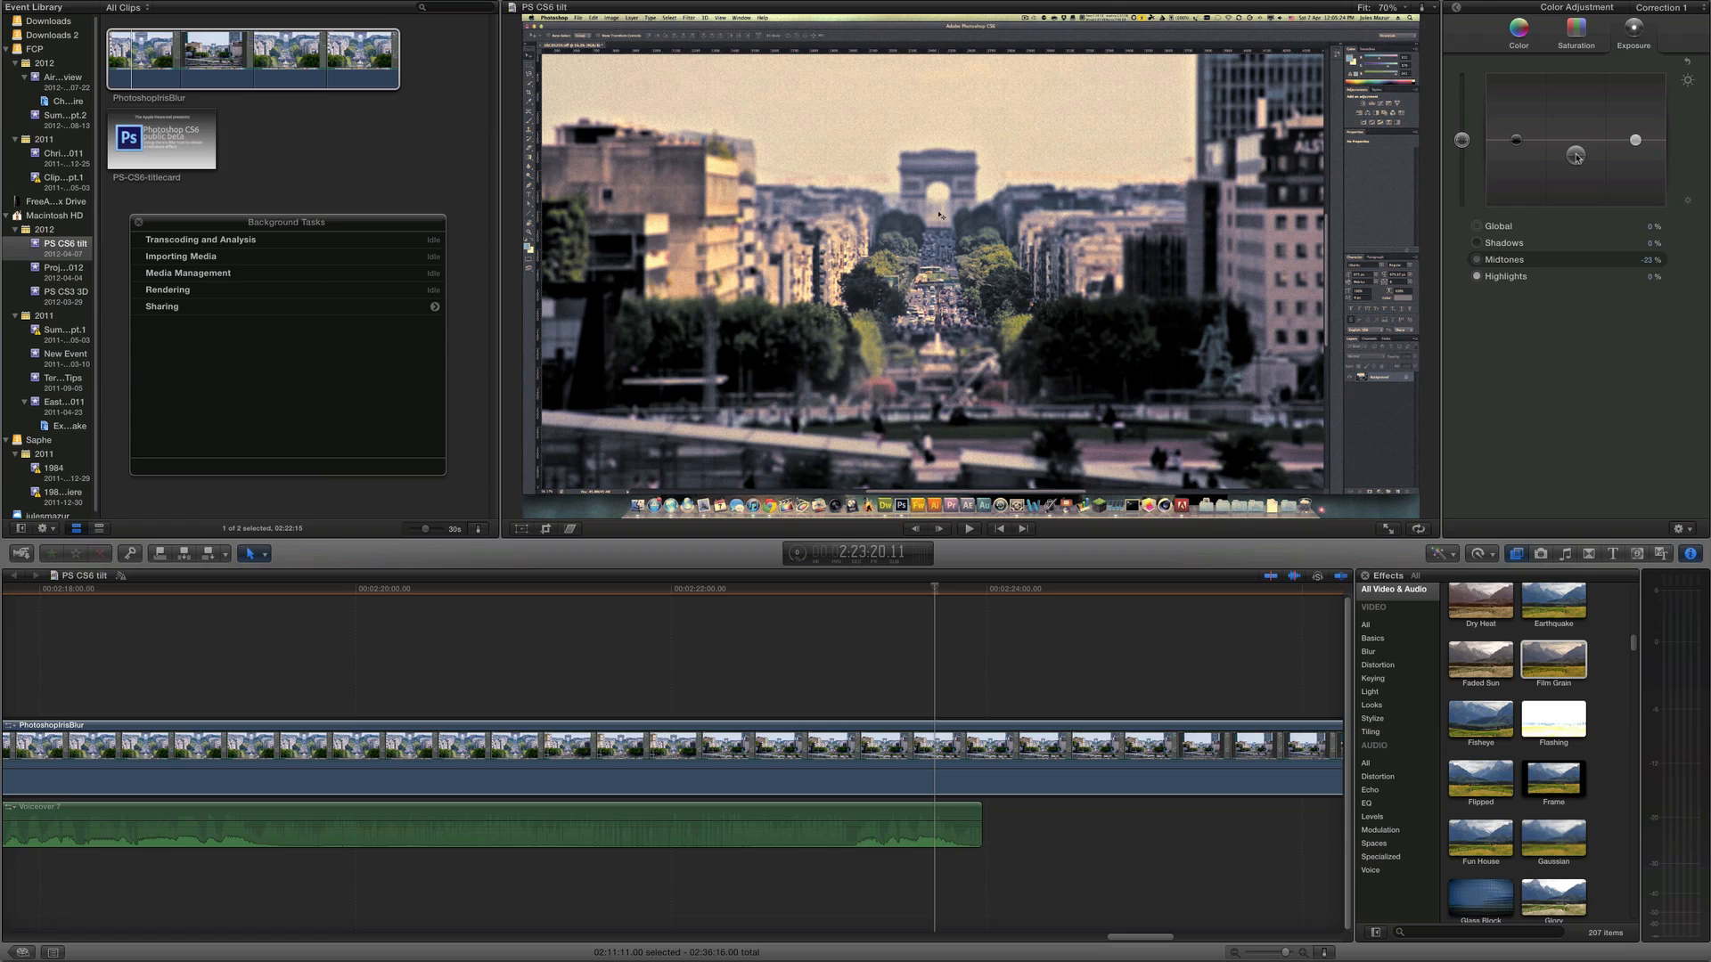
click(138, 290)
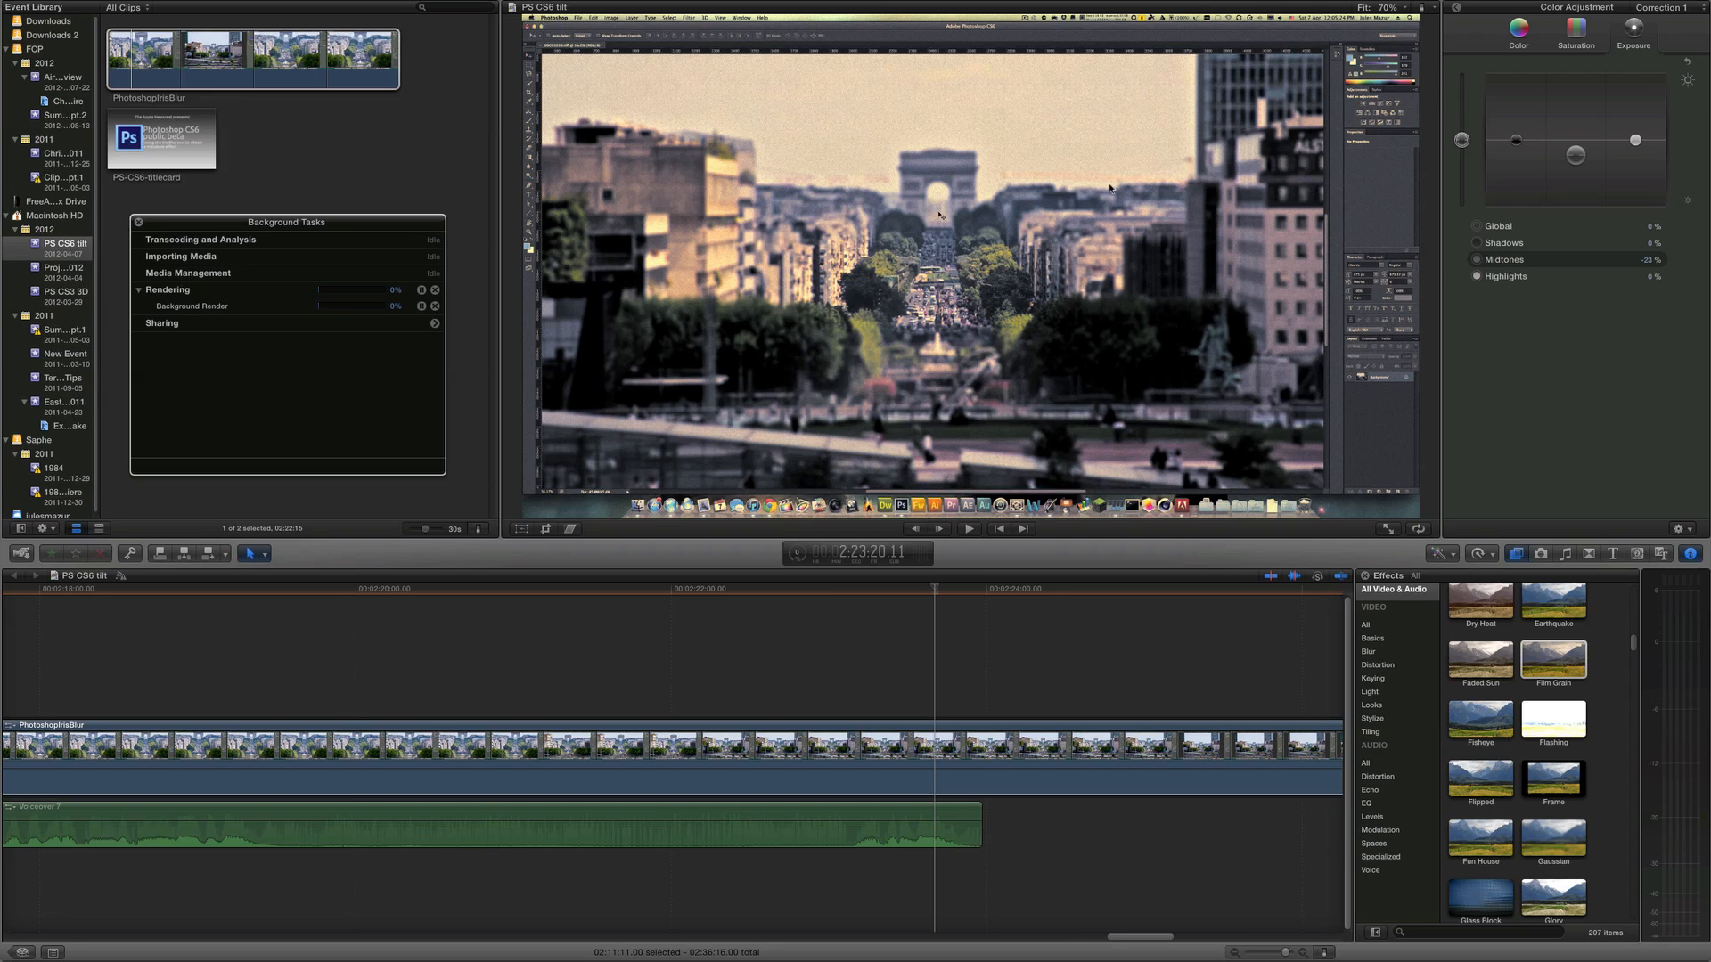
Return to the clip's effect settings and add a second color correction, toggling its enable state
click(1459, 9)
click(1461, 12)
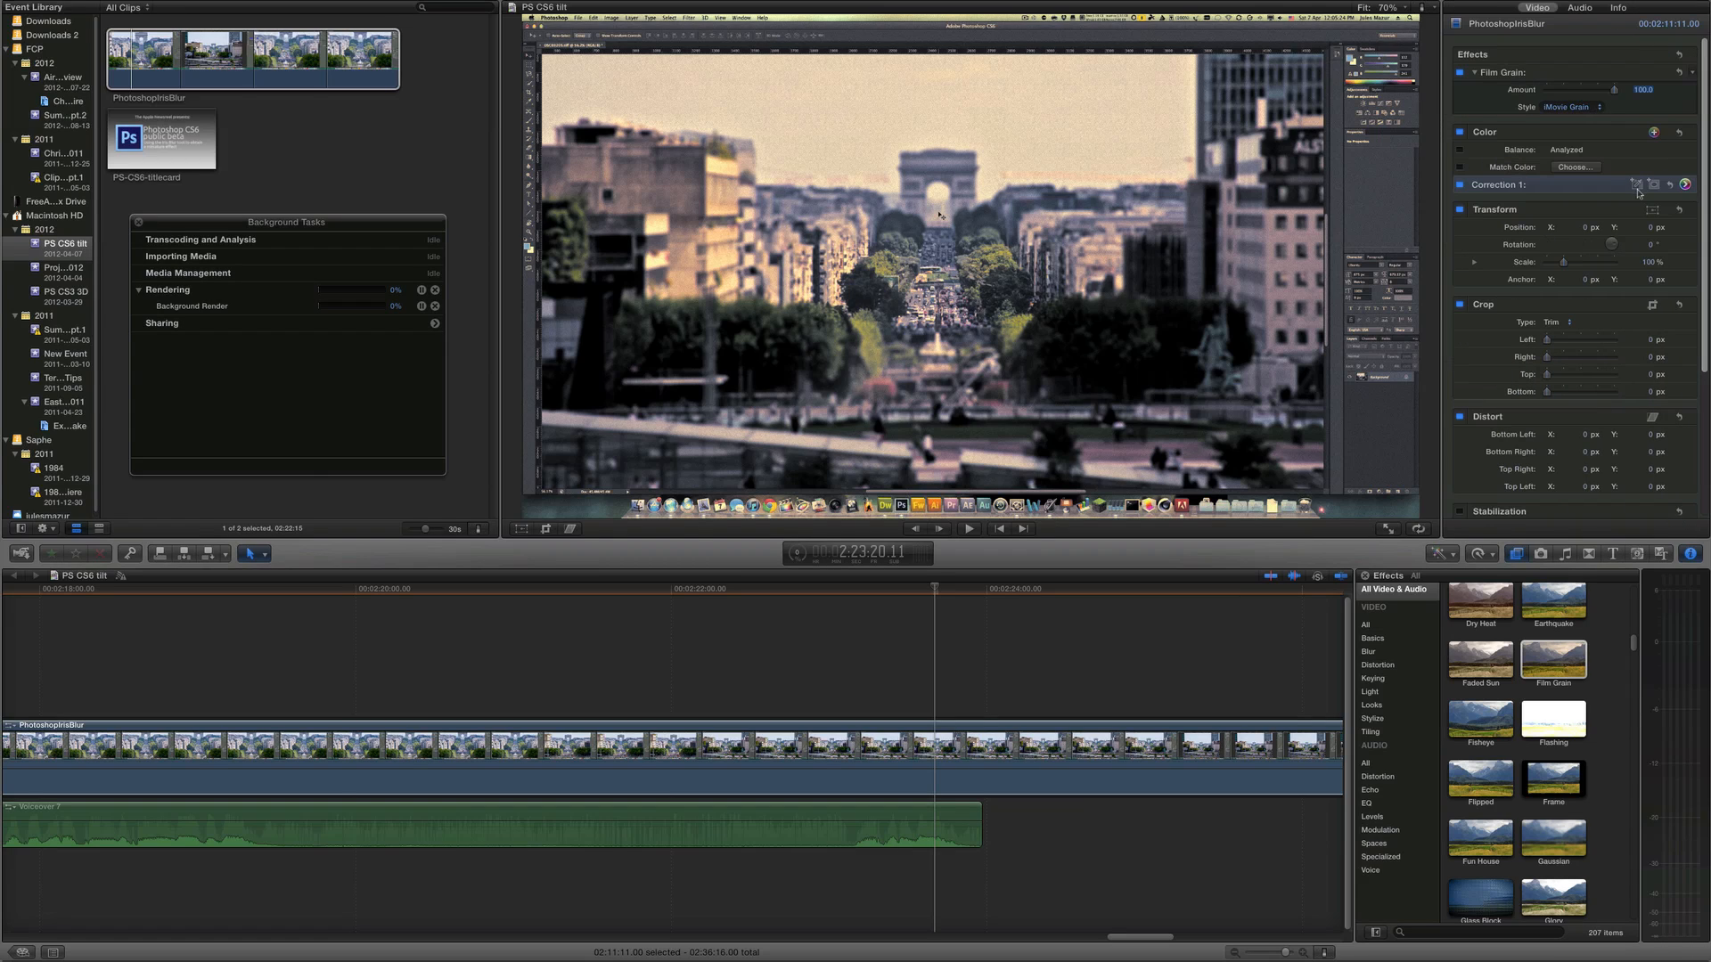
click(1654, 132)
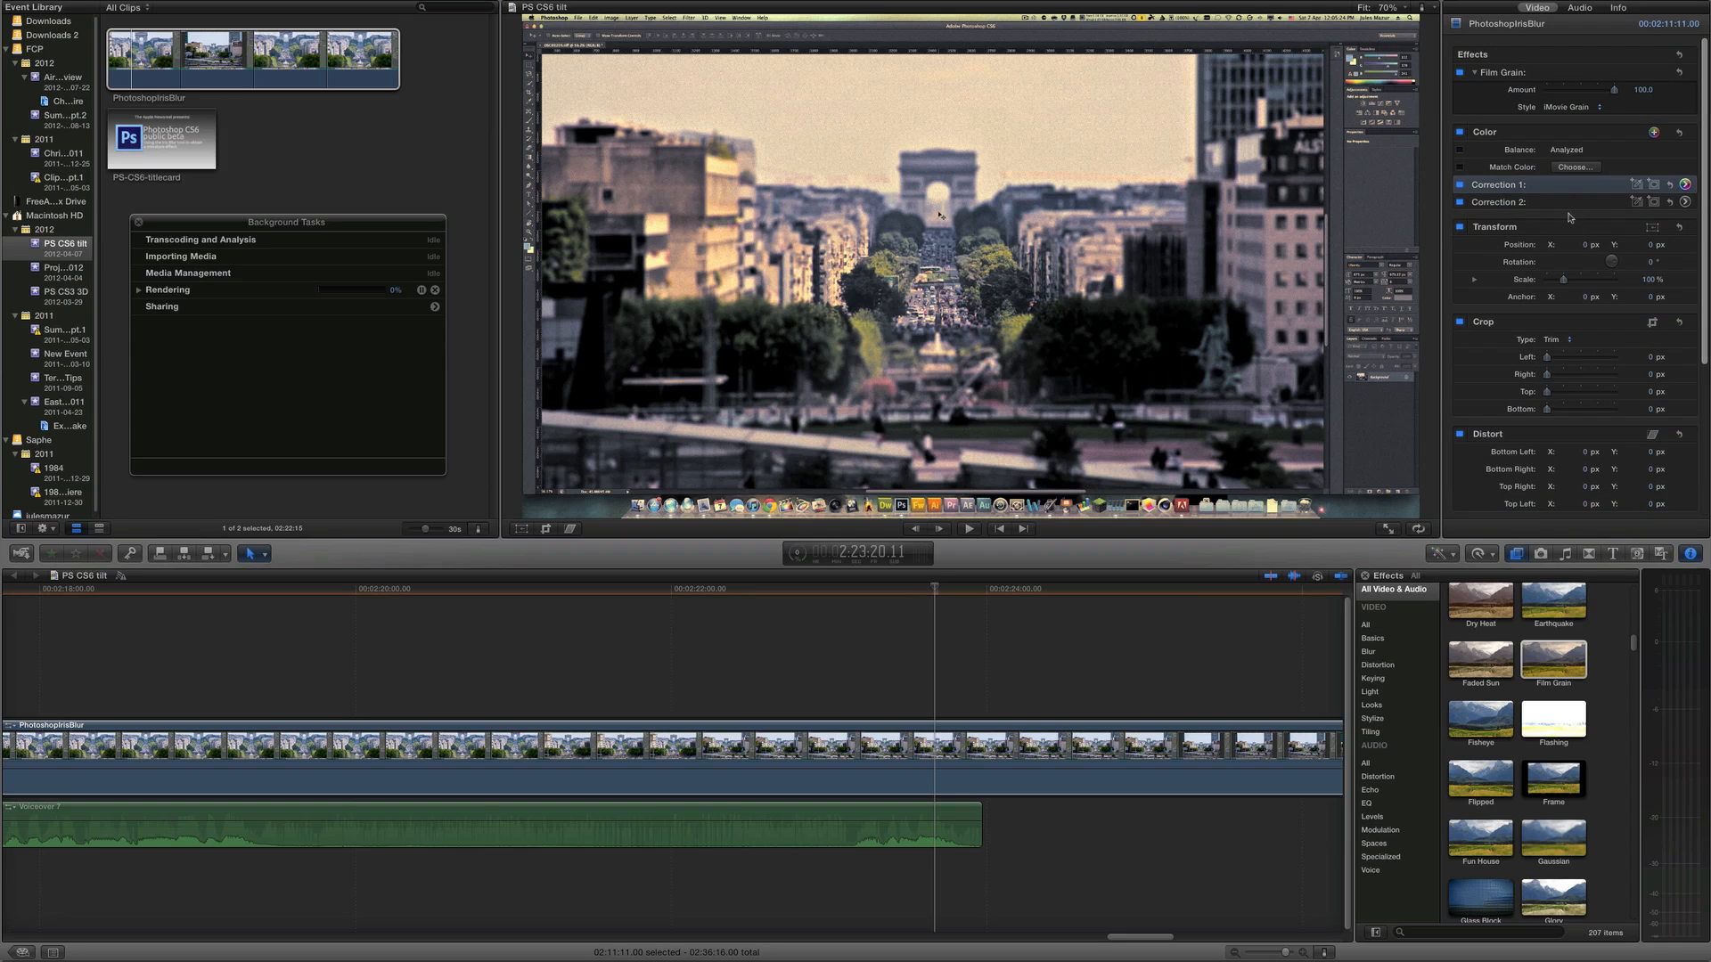
click(1460, 204)
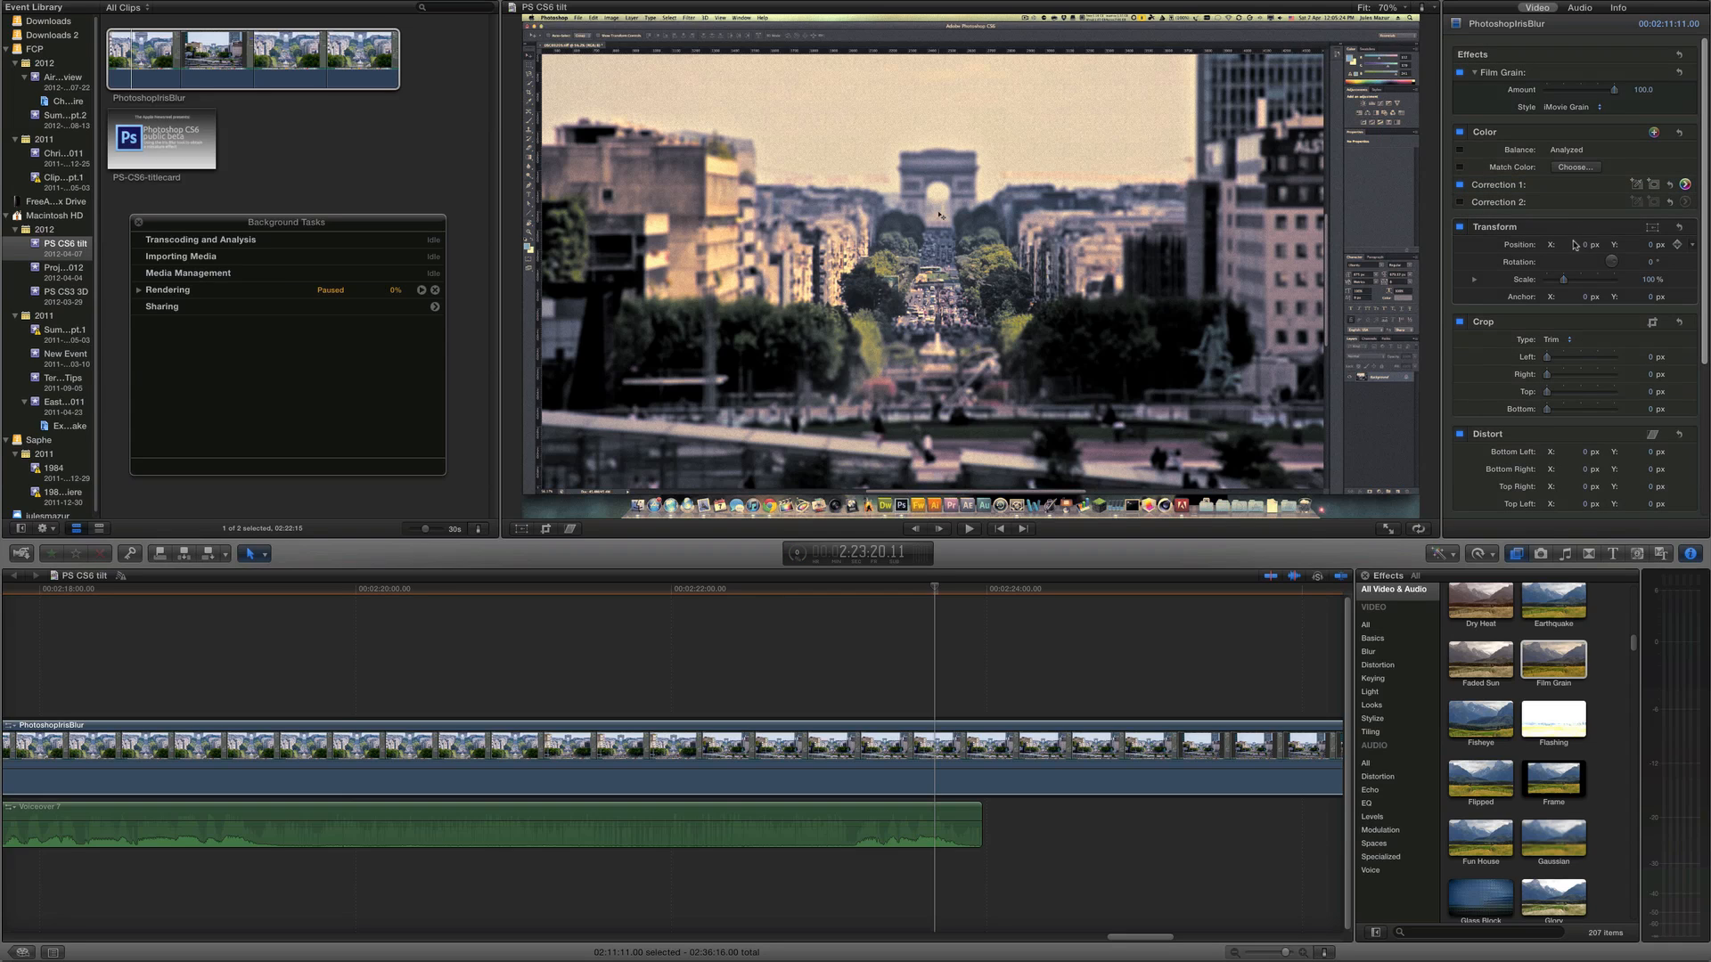
Nudge the clip's vertical position to about -0.4 px and set its rotation to 0°
drag(1583, 245, 1581, 246)
mouse_move(1653, 246)
mouse_down()
mouse_move(1613, 262)
mouse_move(1640, 253)
mouse_up()
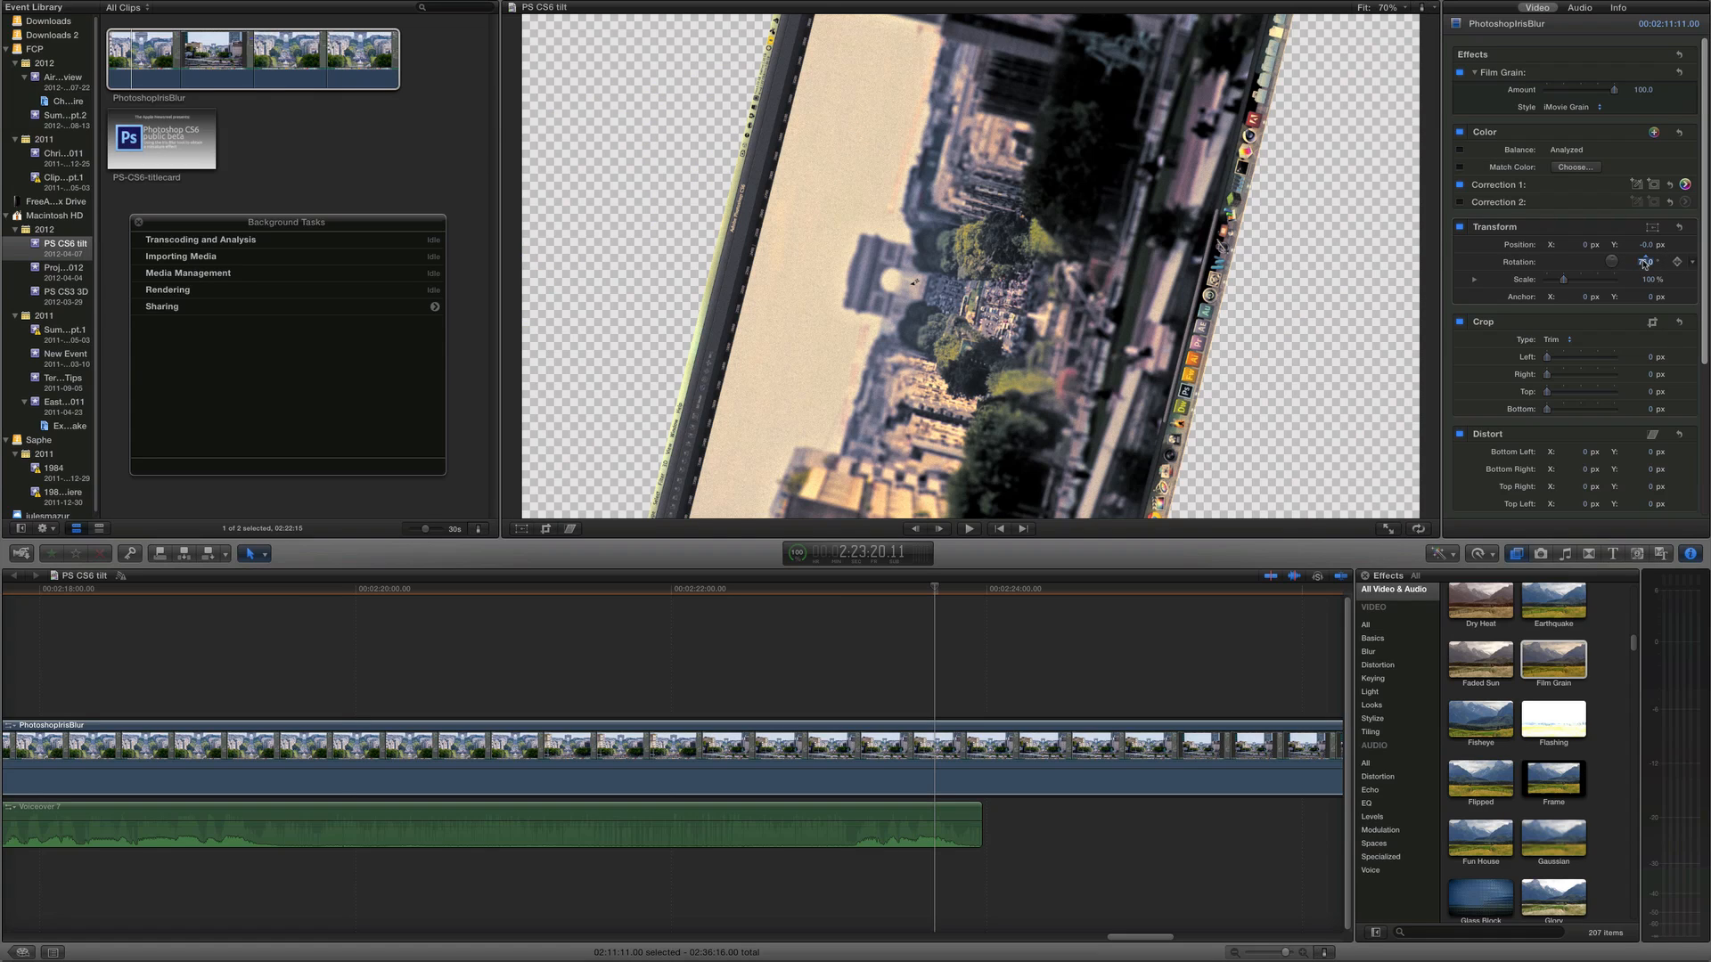
click(1646, 262)
text(0)
key(Return)
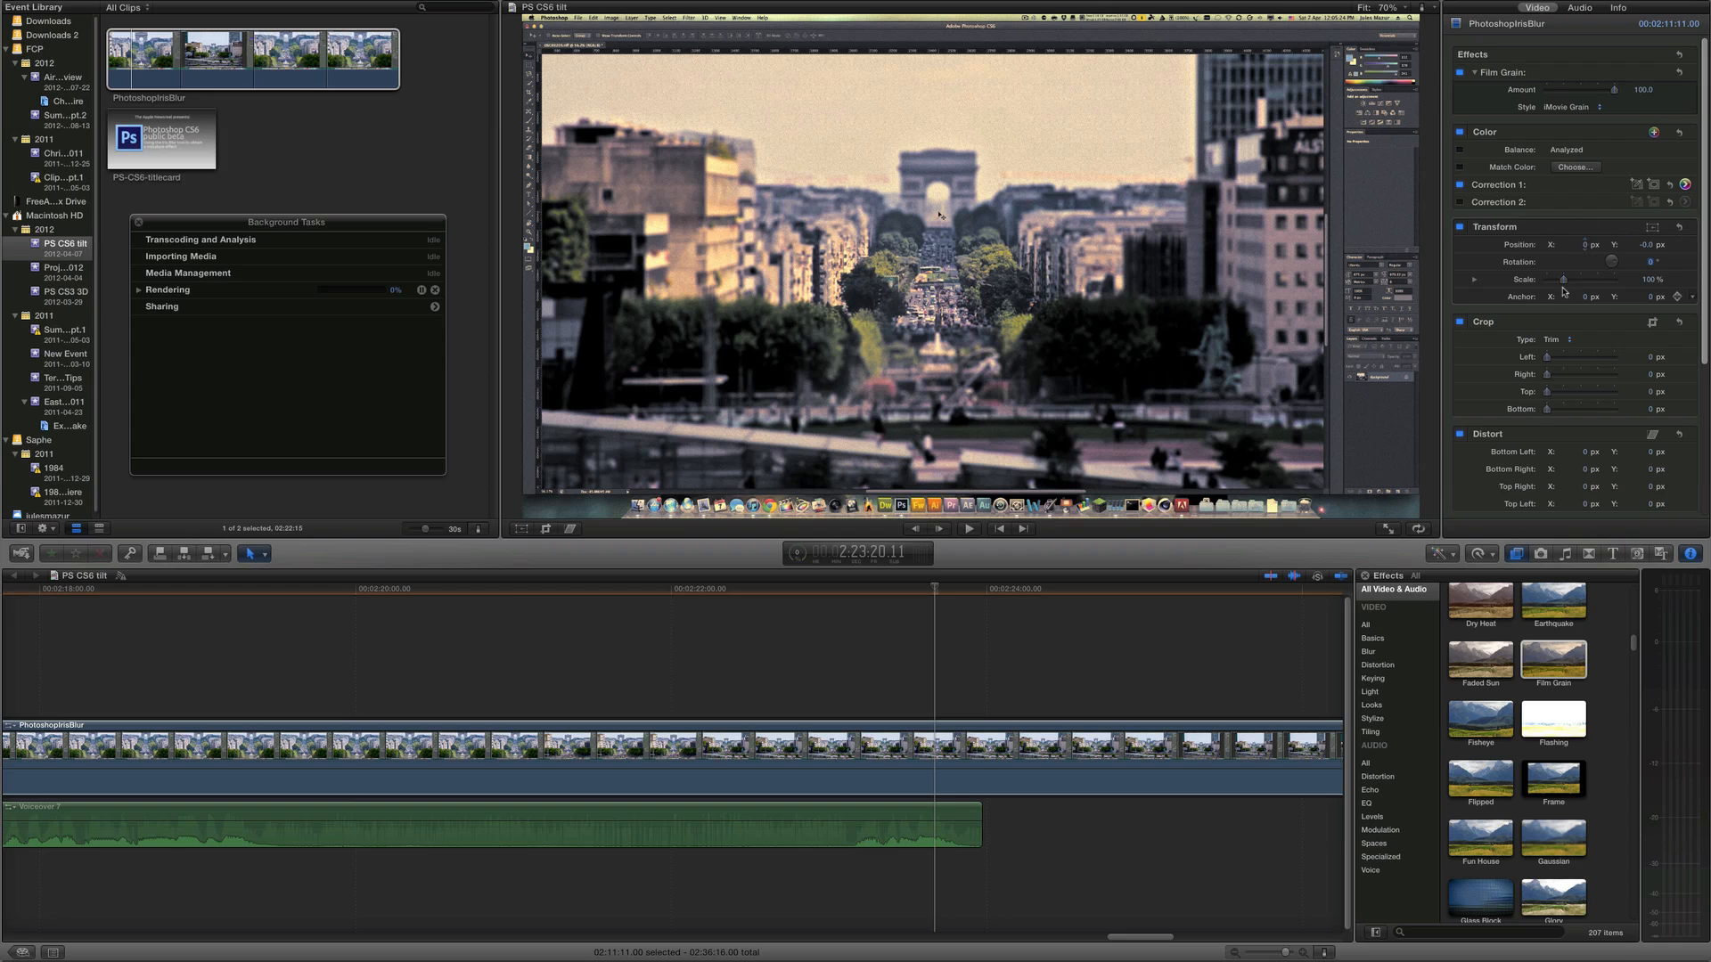
Try enlarging the clip's scale, then reset it to 100%
drag(1565, 281, 1587, 282)
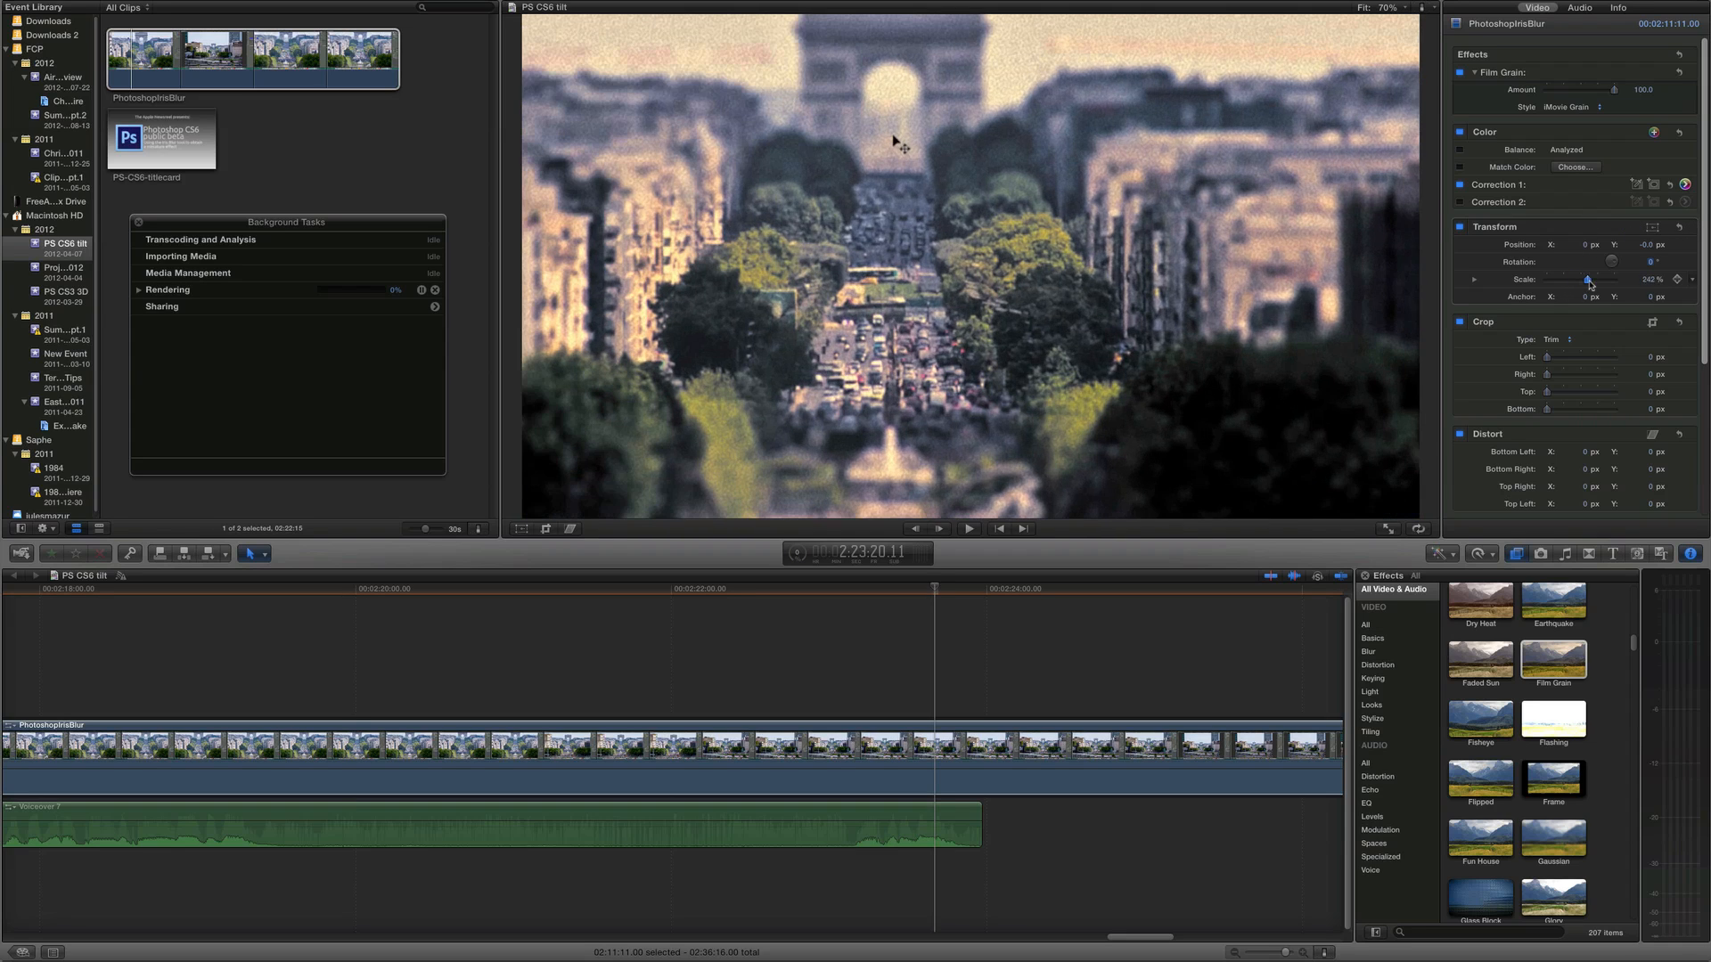
click(1650, 282)
text(100)
key(Return)
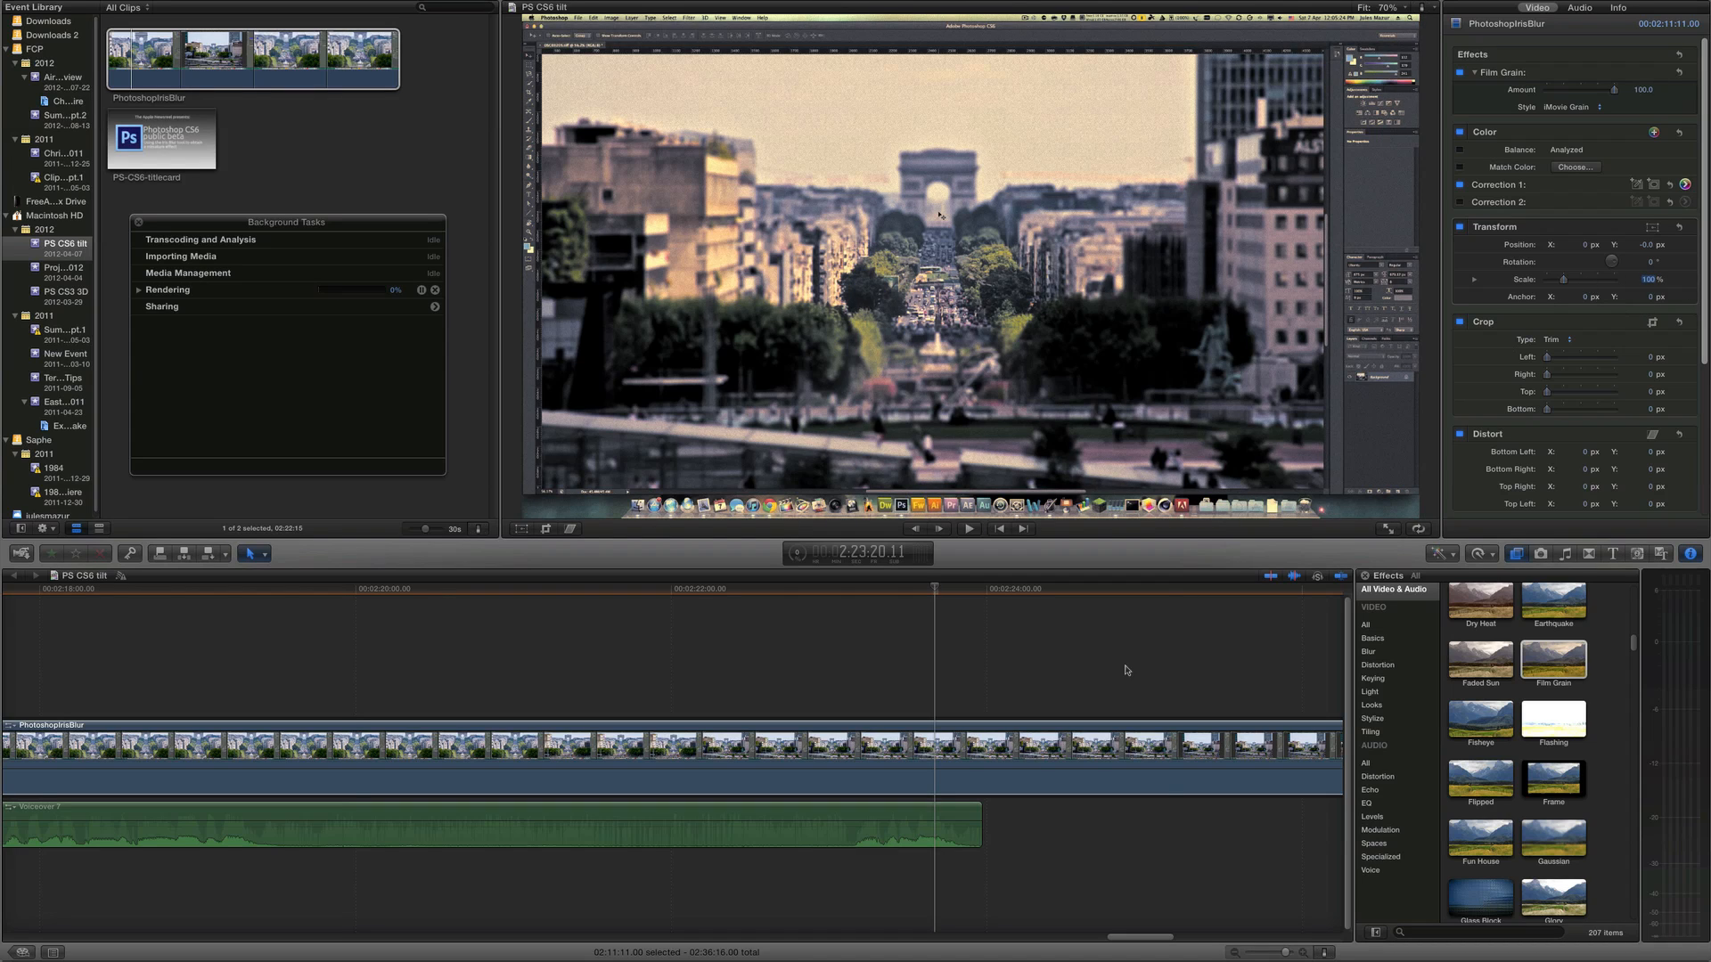
Keyframe the clip's scale at 100% and at about 104% further along to create a slow zoom
scroll(1123, 669, right, 5)
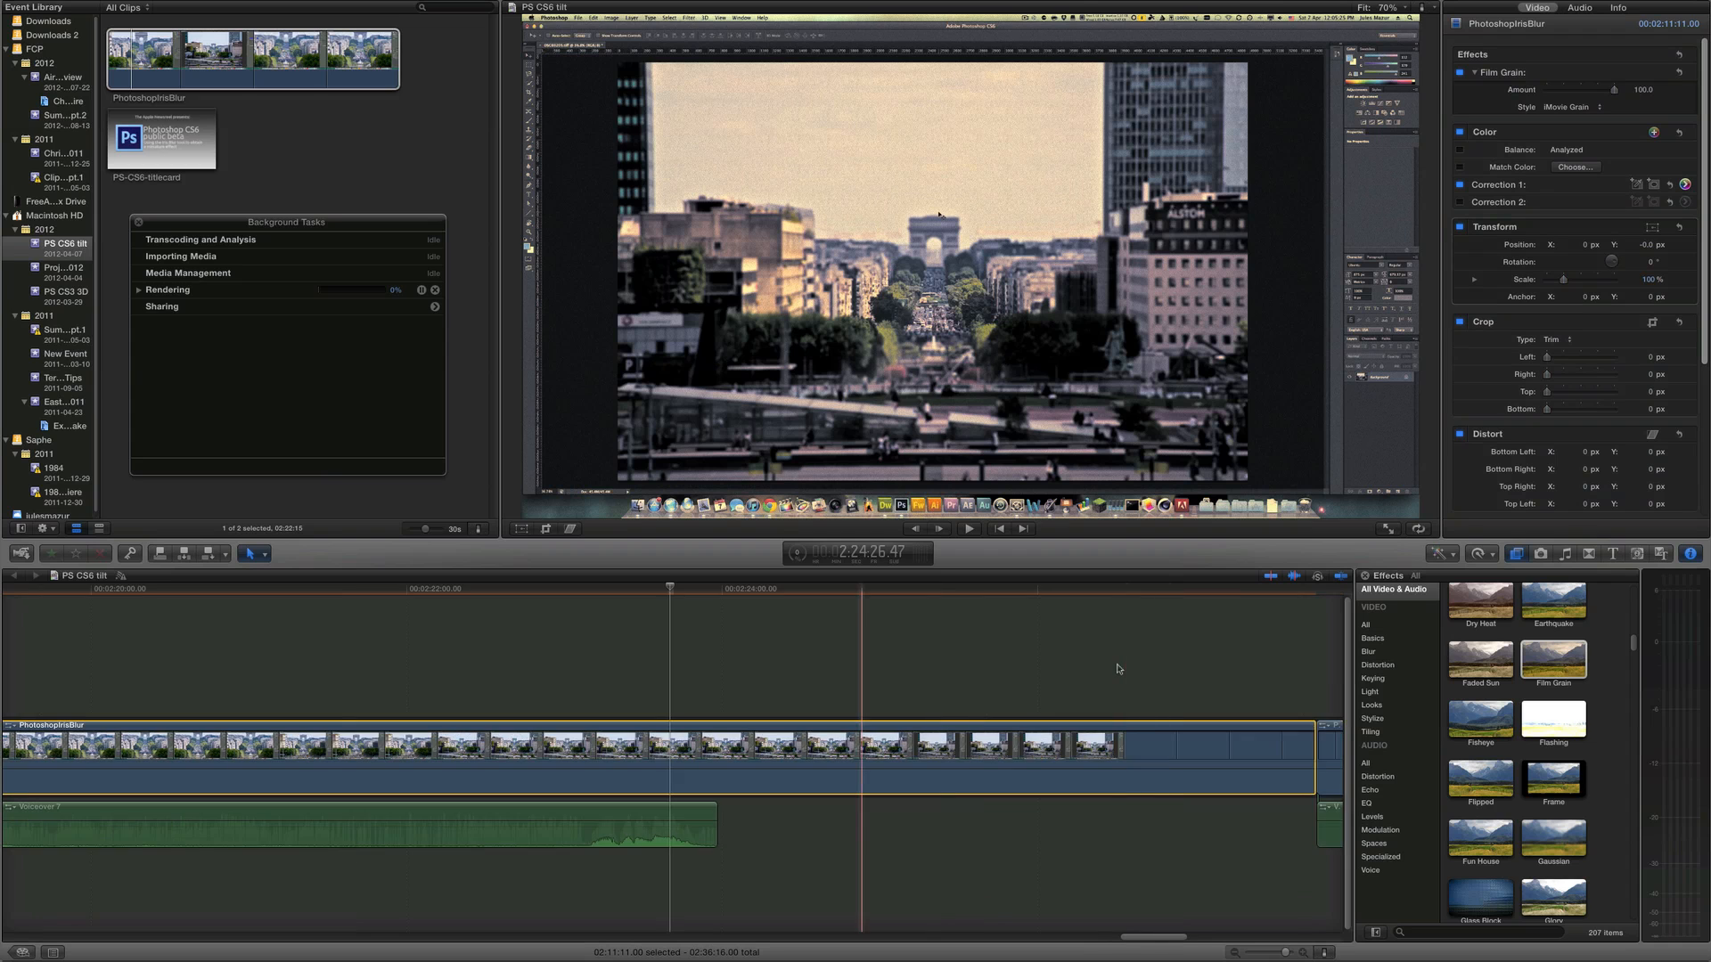
scroll(1113, 669, right, 3)
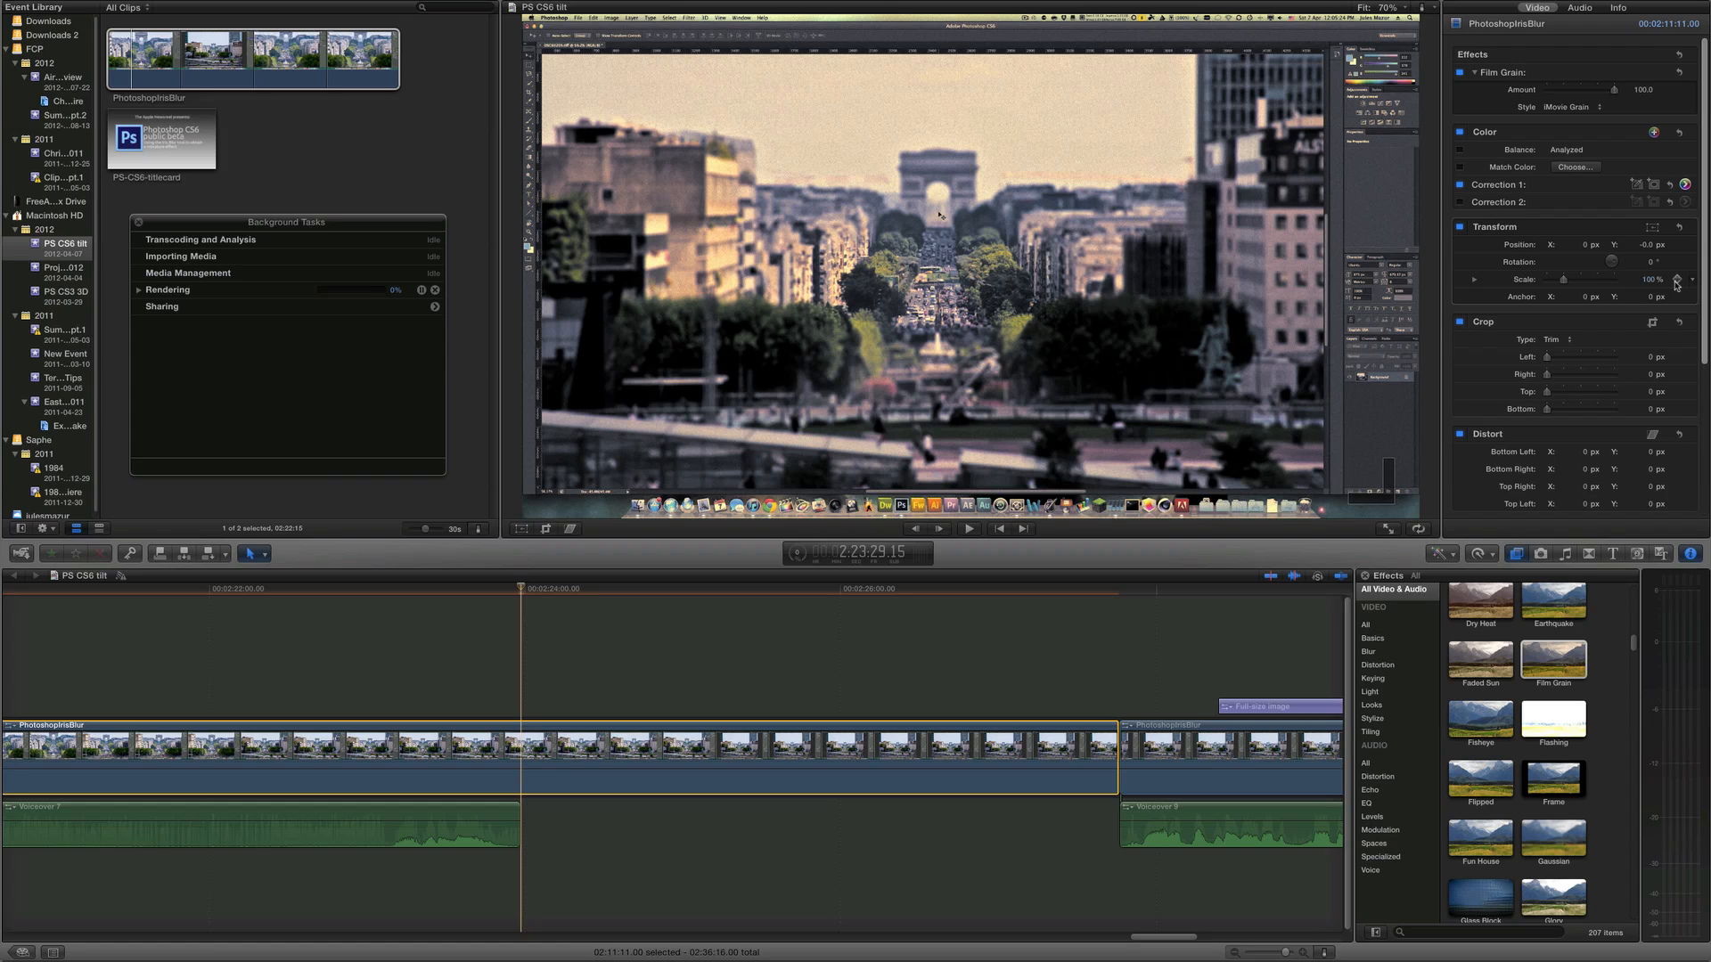
click(1677, 280)
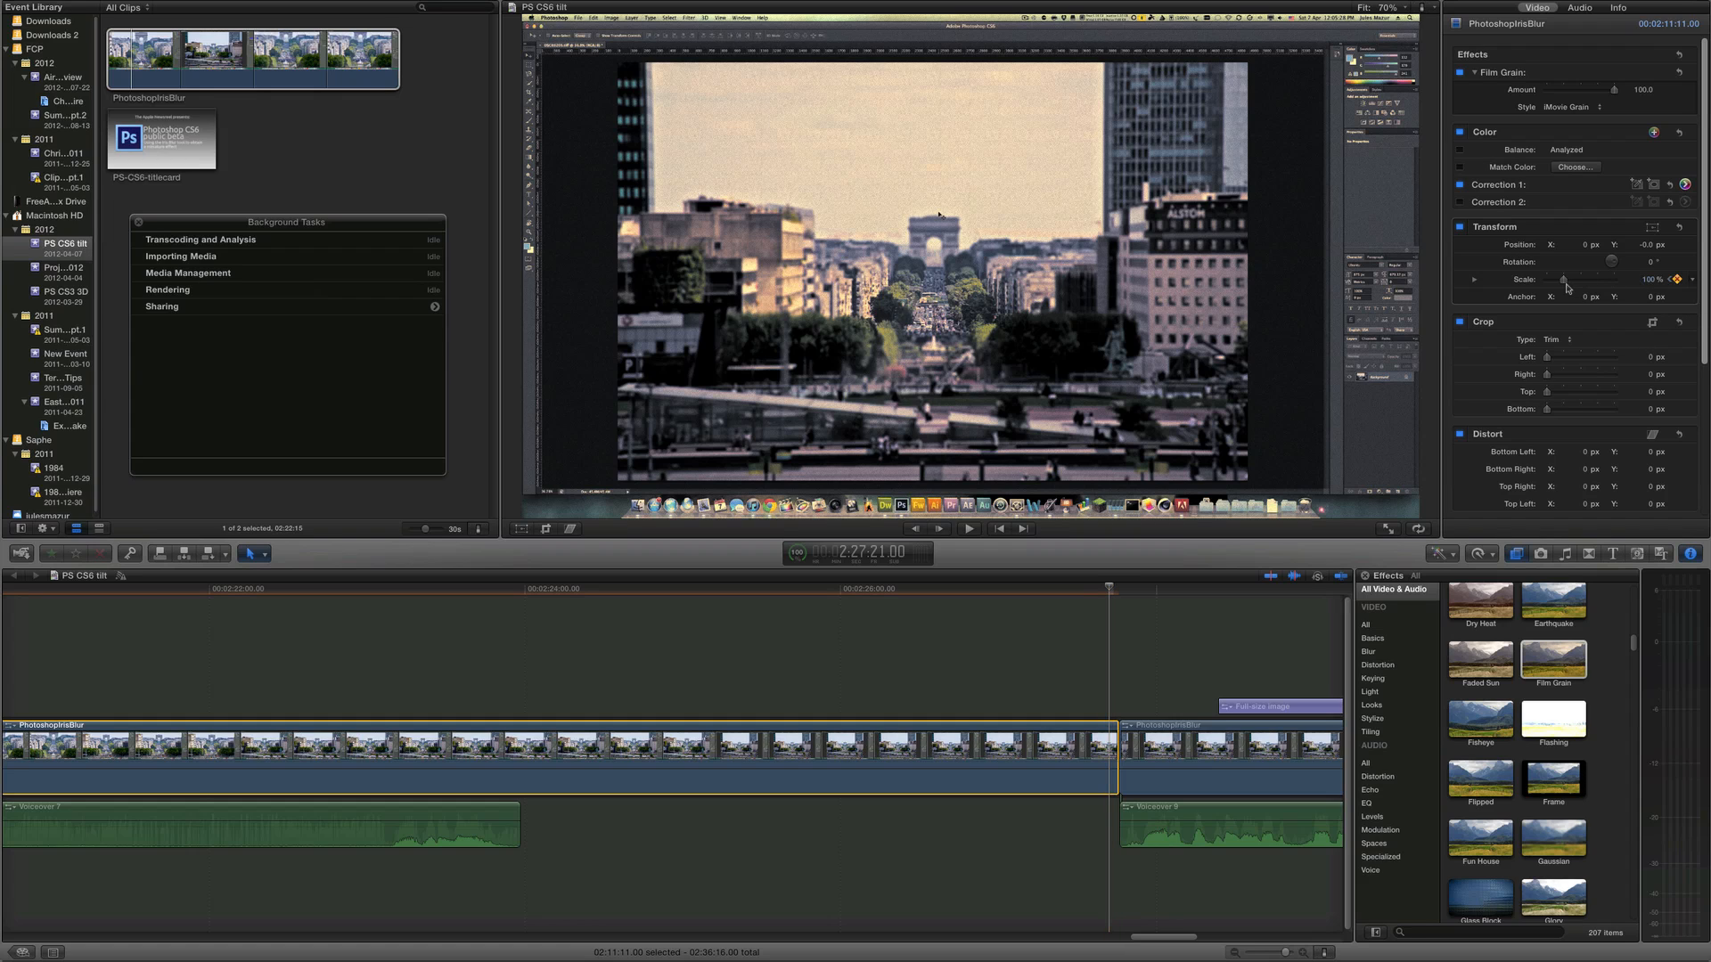
drag(1566, 286, 1581, 287)
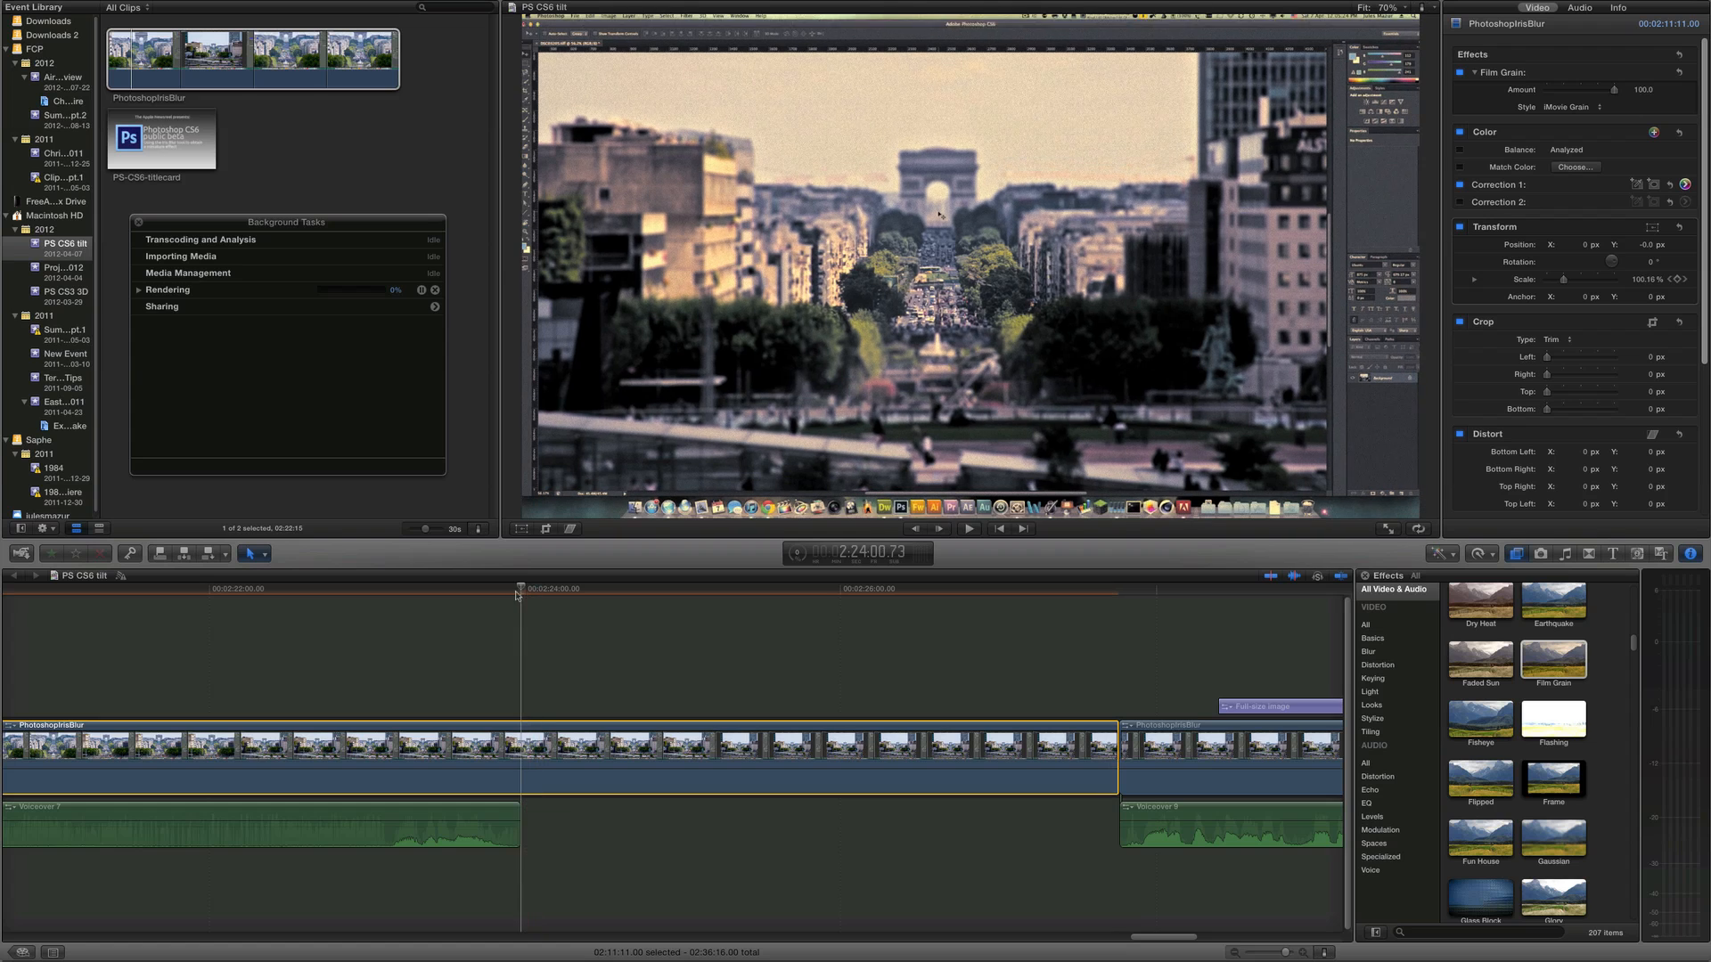
Play back the clip from the start of the zoom to review the effect
click(479, 610)
key(space)
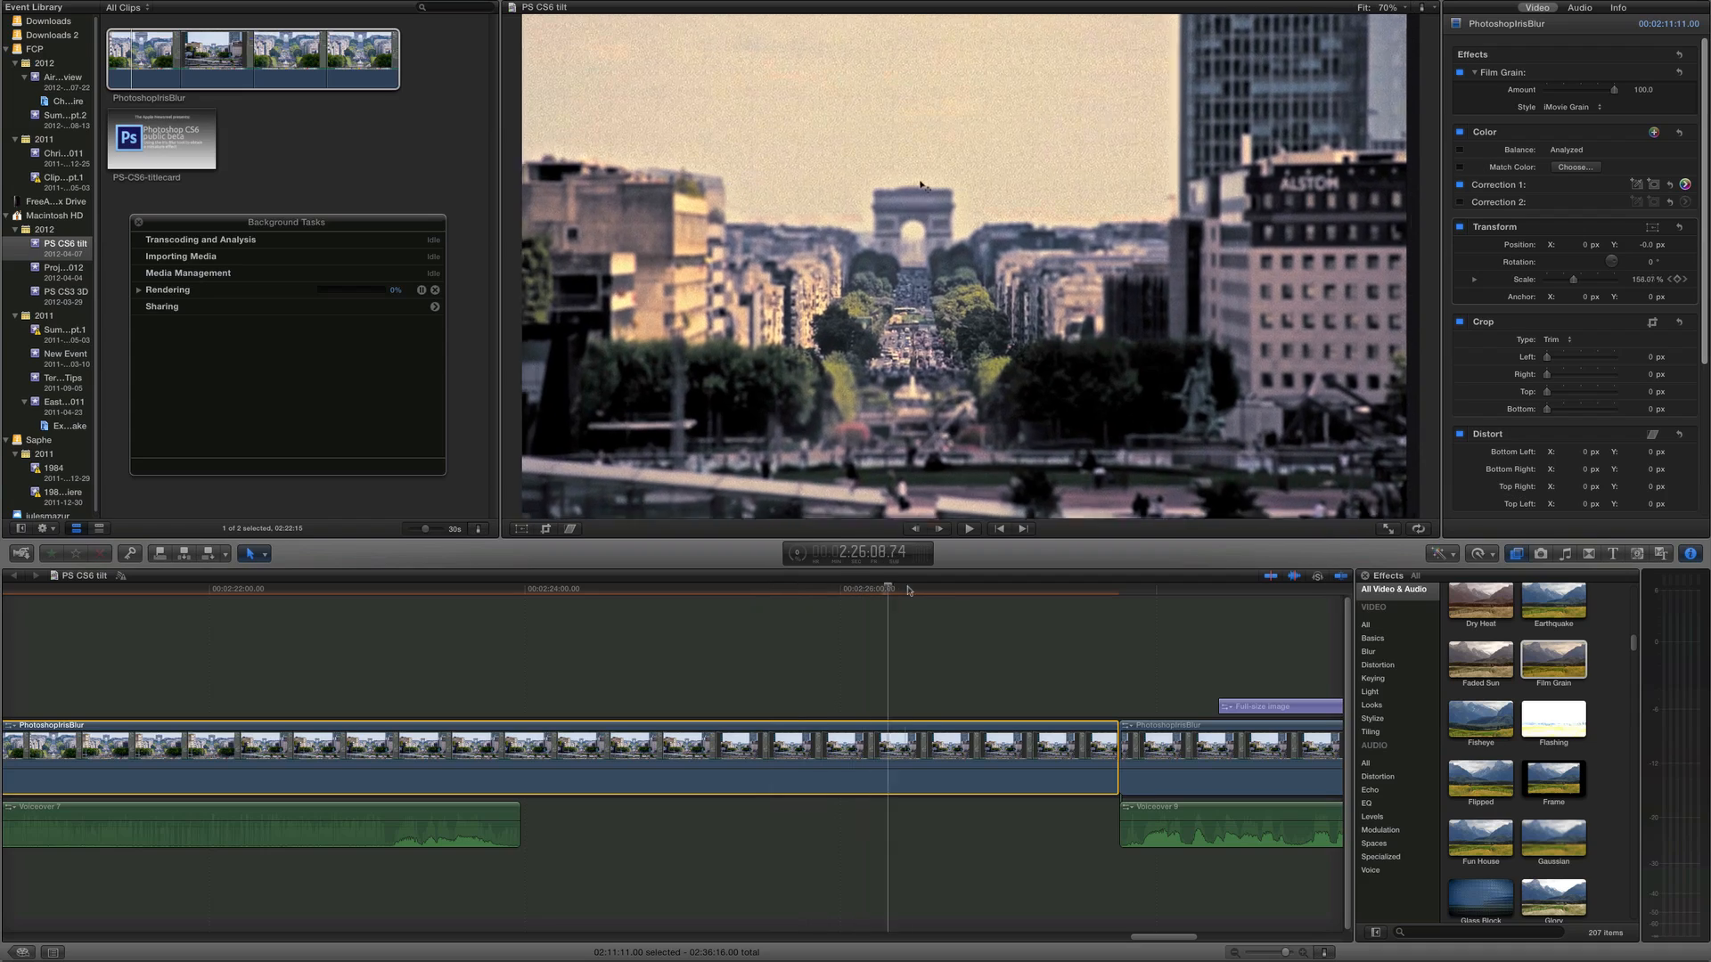
drag(1014, 591, 515, 604)
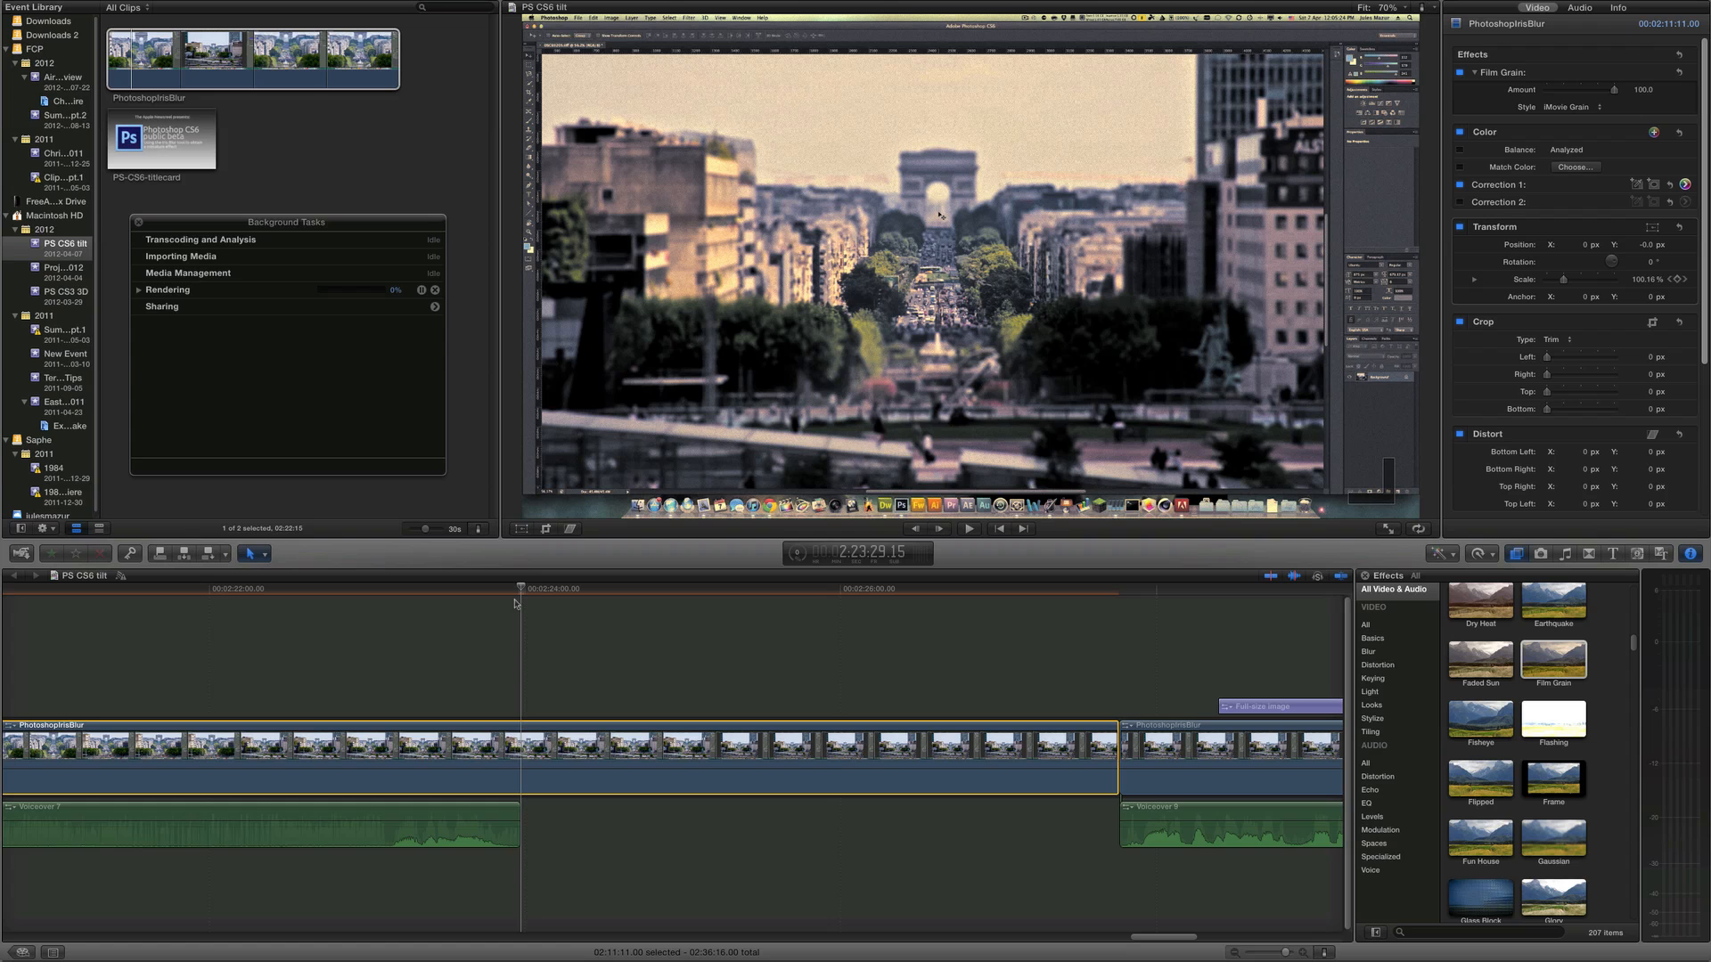
key(space)
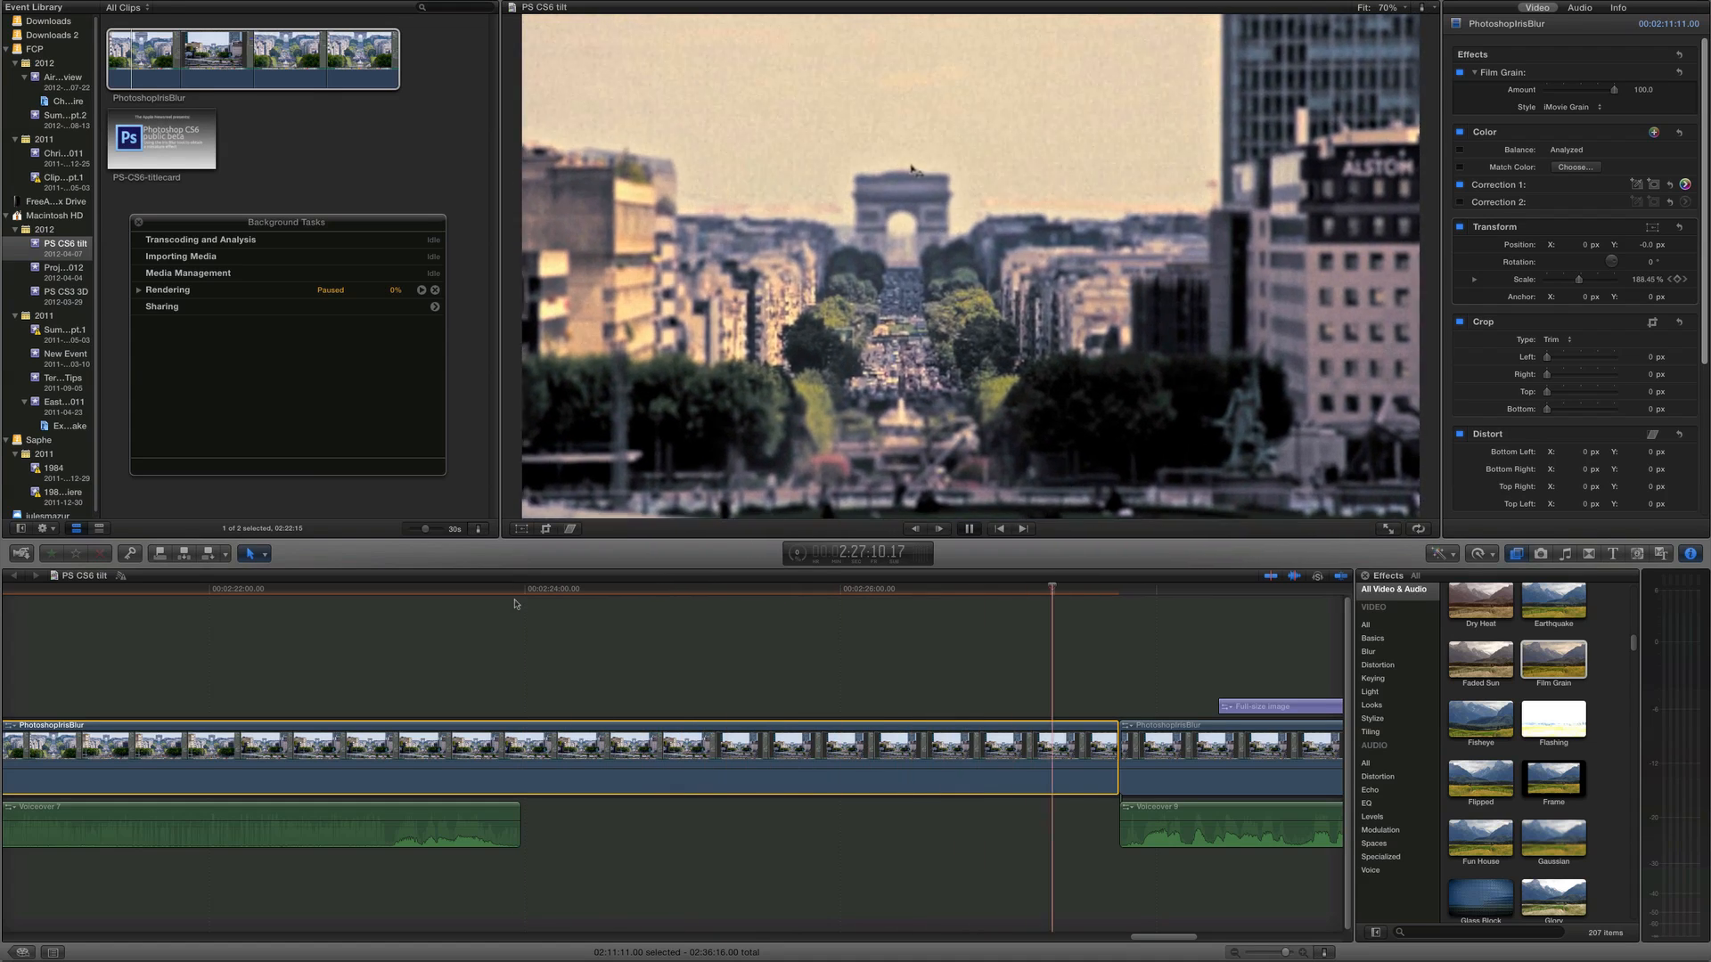
key(space)
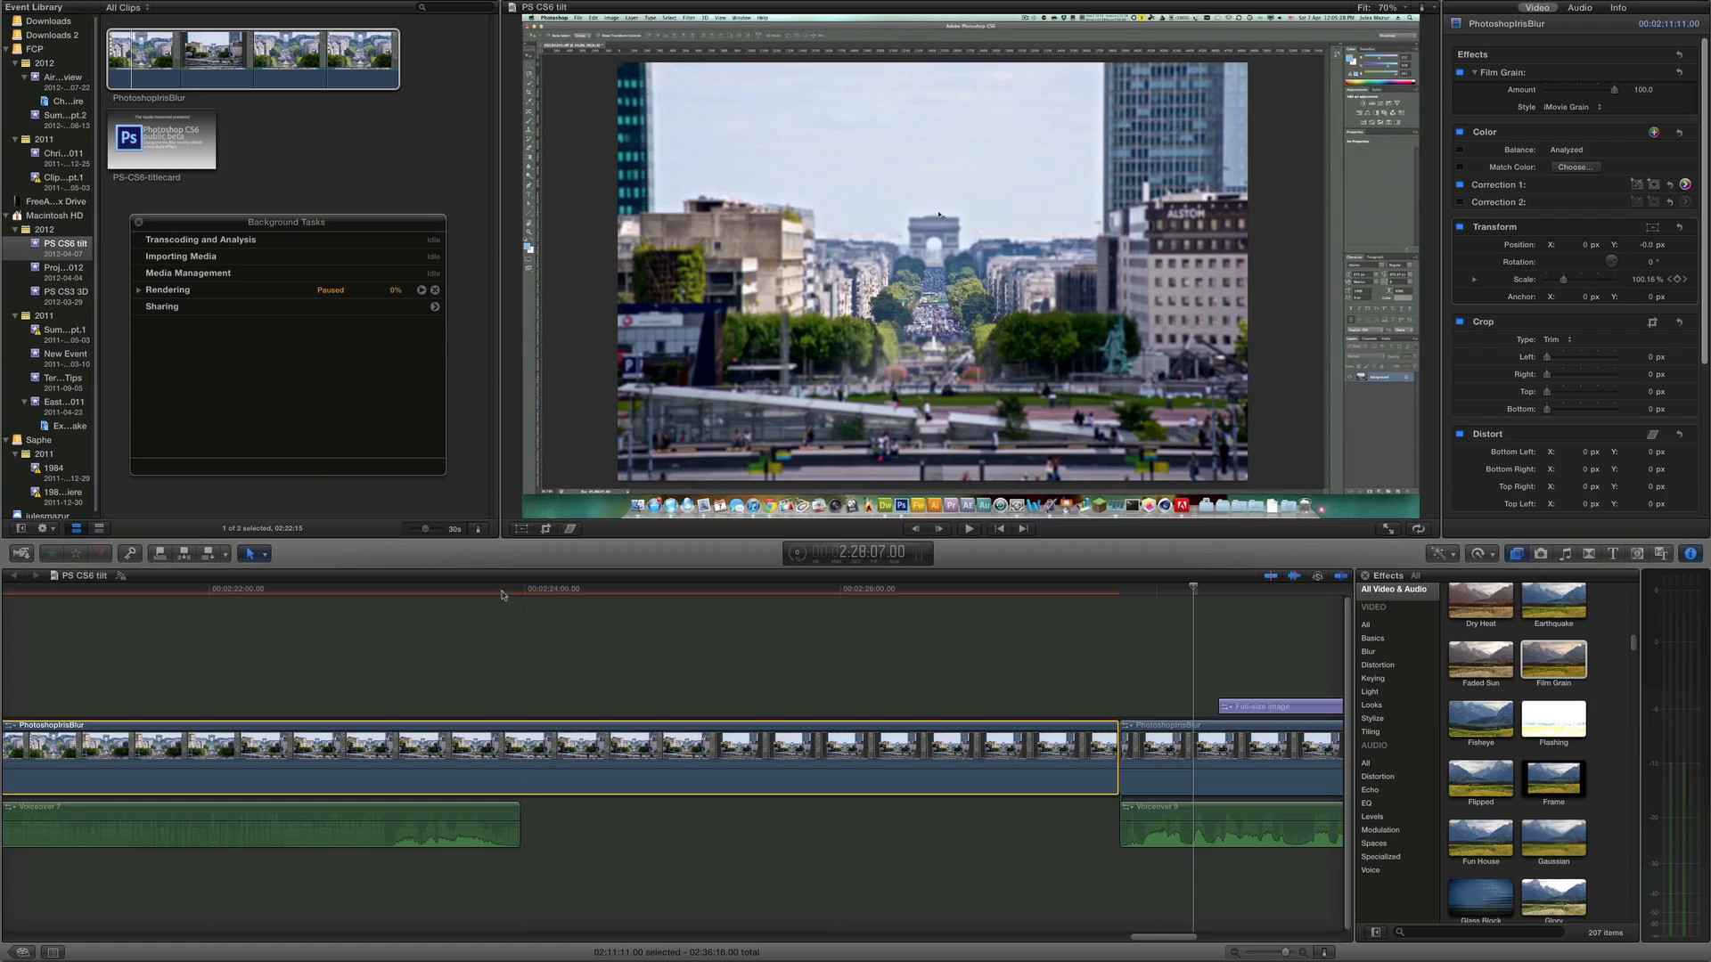
click(502, 590)
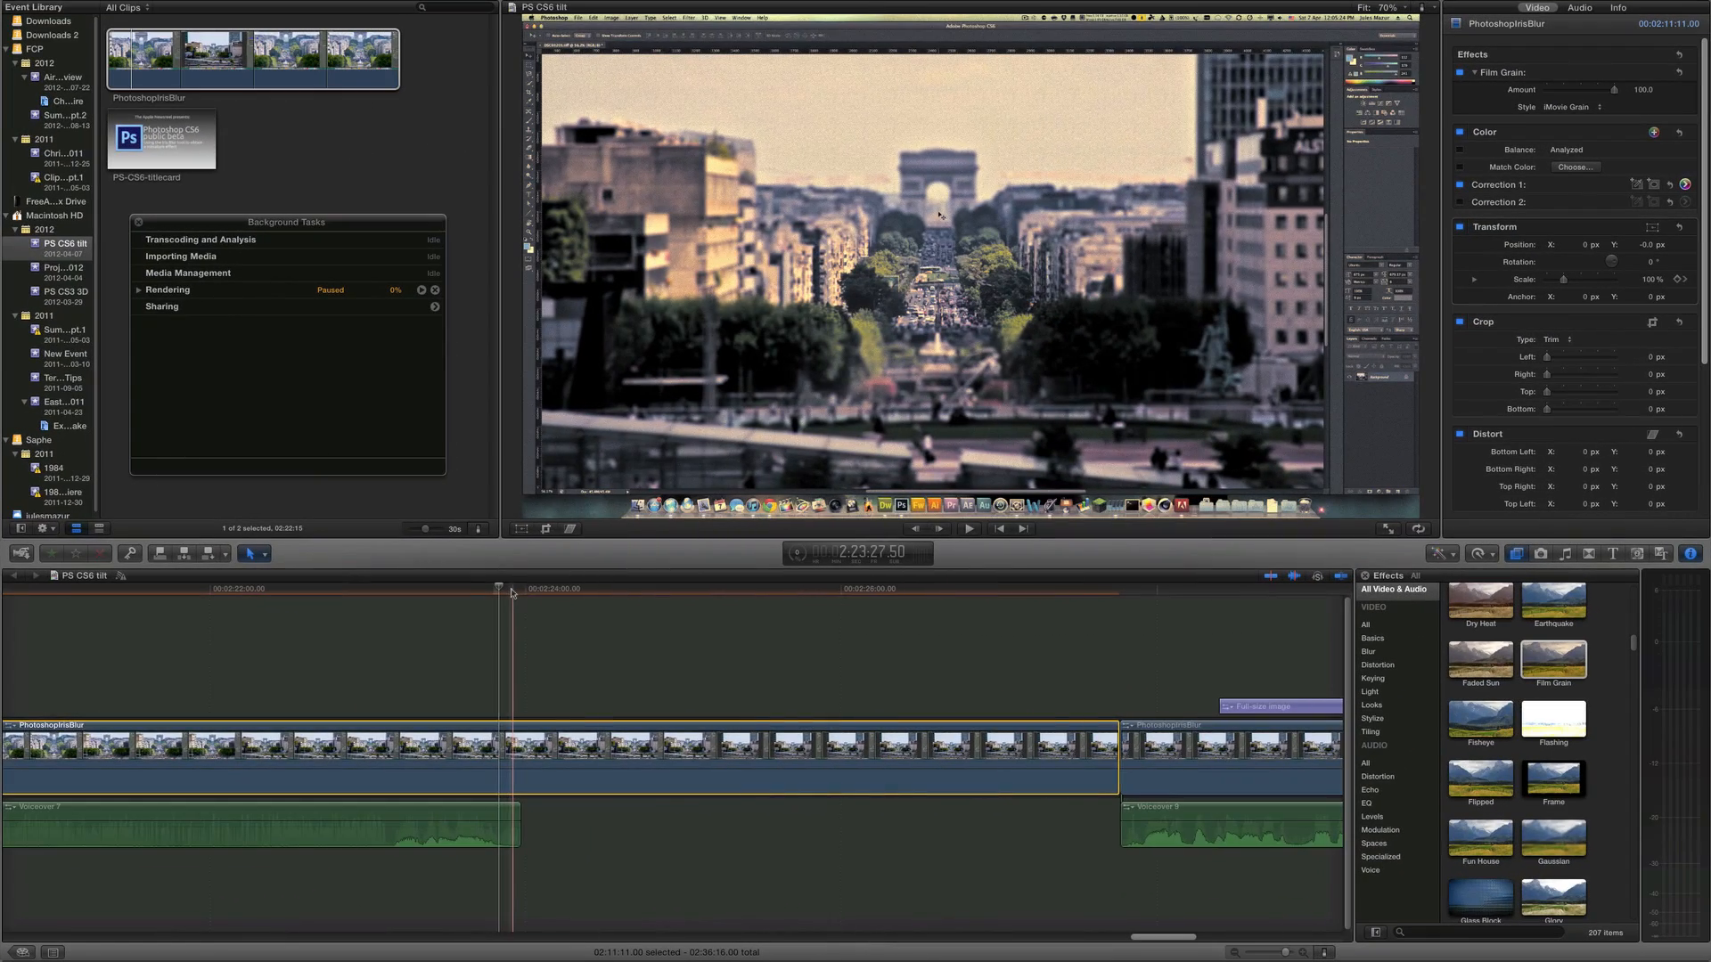
Switch the clip's crop type from Trim to Crop
scroll(512, 592, left, 3)
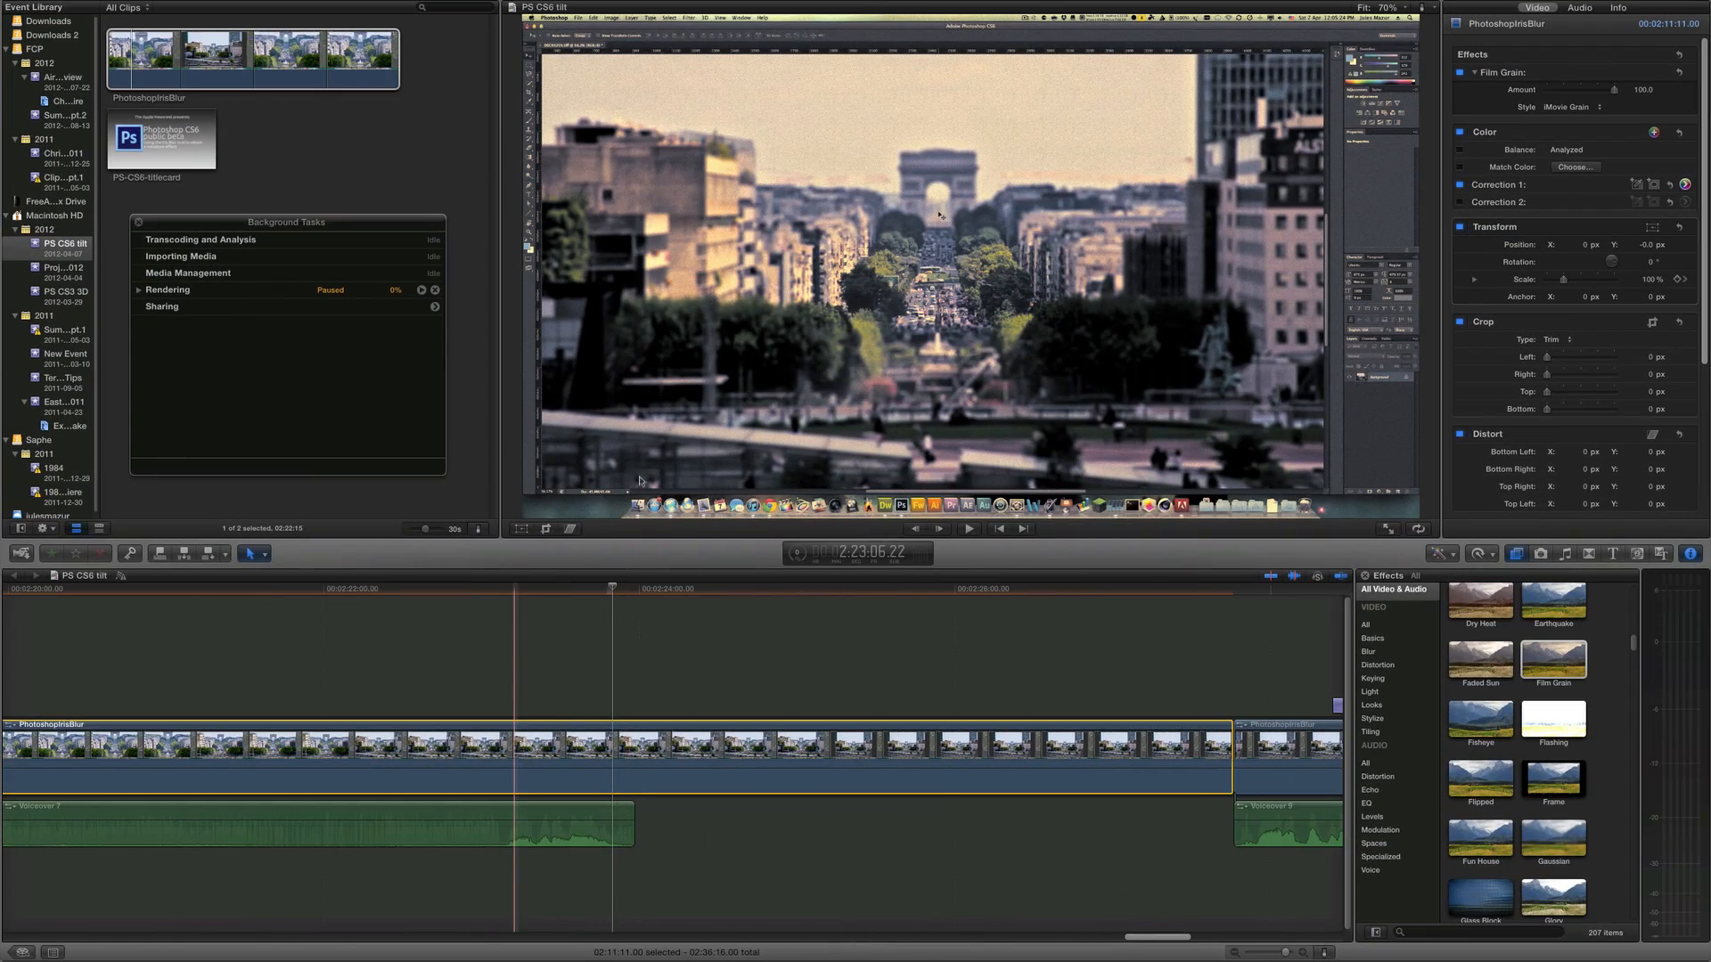
mouse_move(1553, 358)
mouse_down()
mouse_move(1579, 359)
mouse_move(1520, 360)
mouse_up()
click(1542, 346)
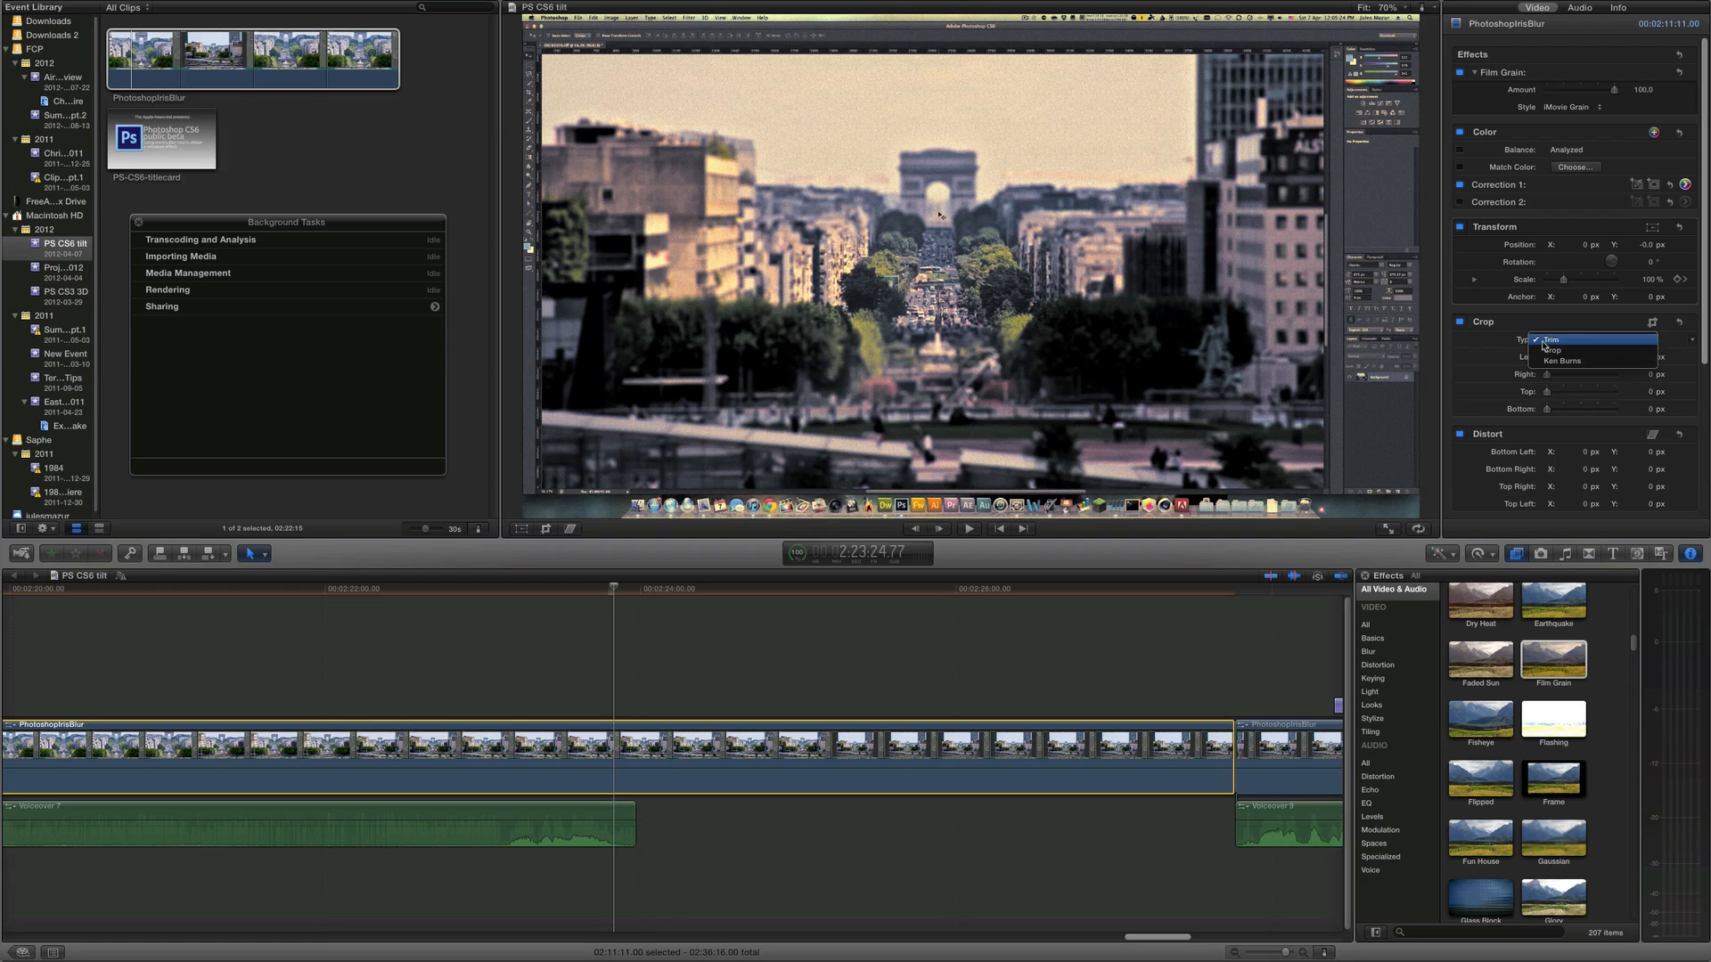
click(1544, 342)
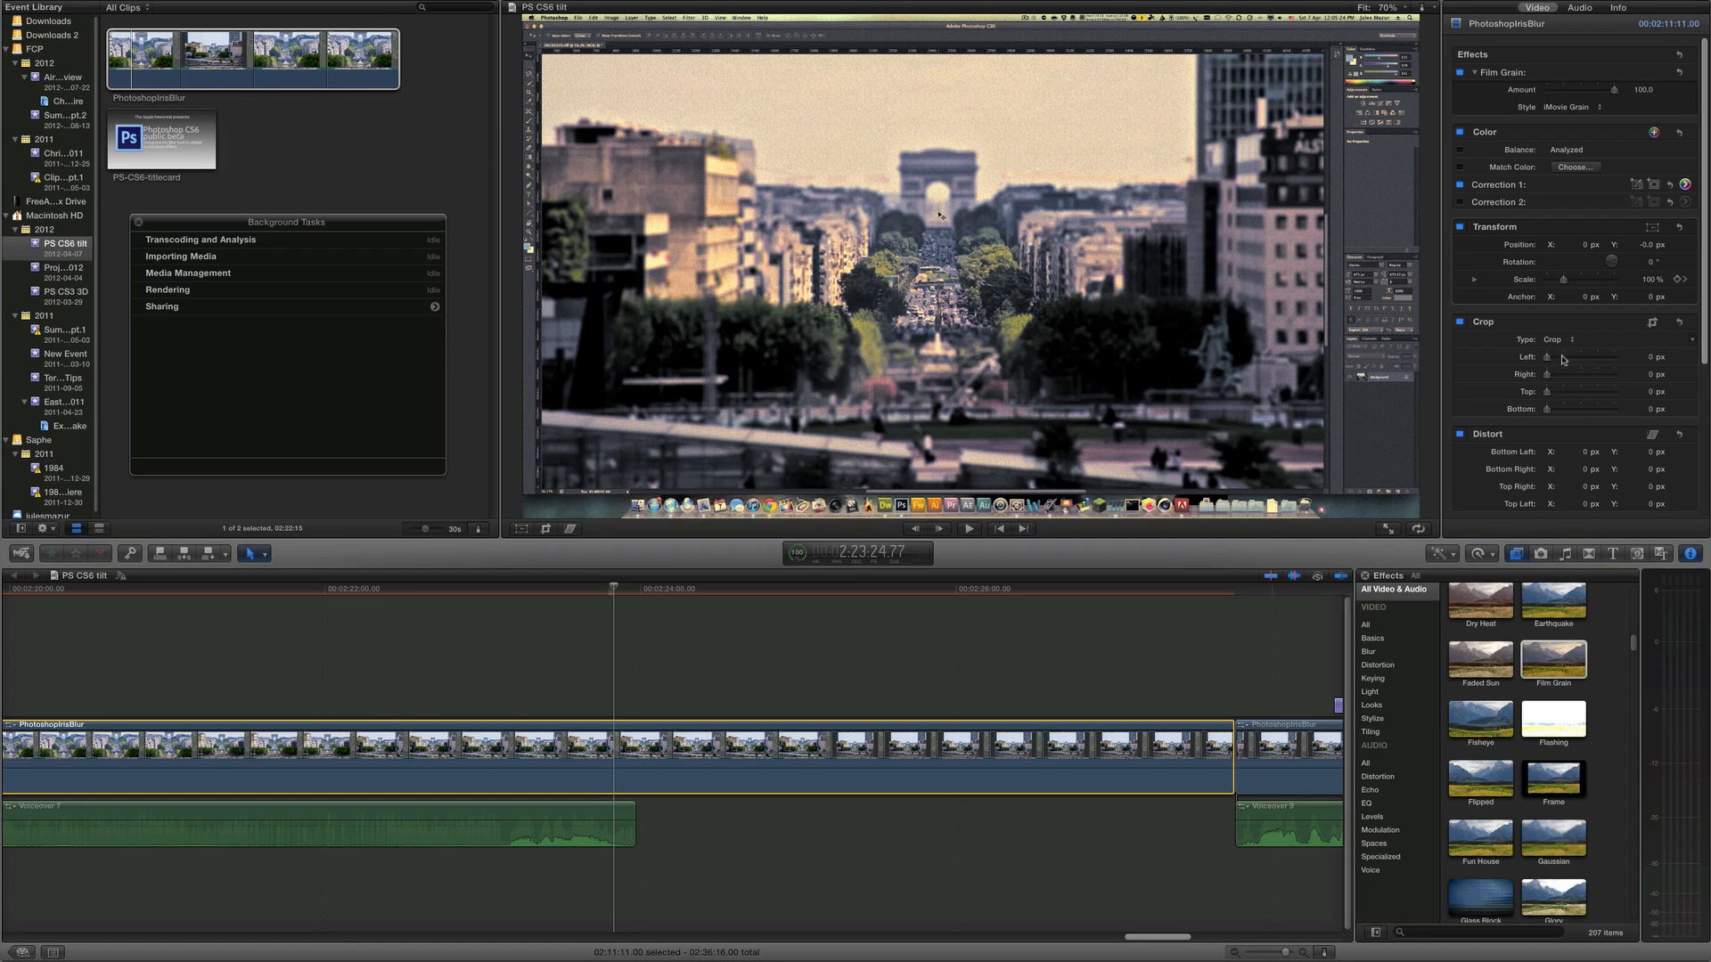
Adjust the crop's left edge value
mouse_move(1563, 360)
mouse_down()
mouse_move(1629, 366)
mouse_move(1579, 367)
mouse_up()
click(1643, 357)
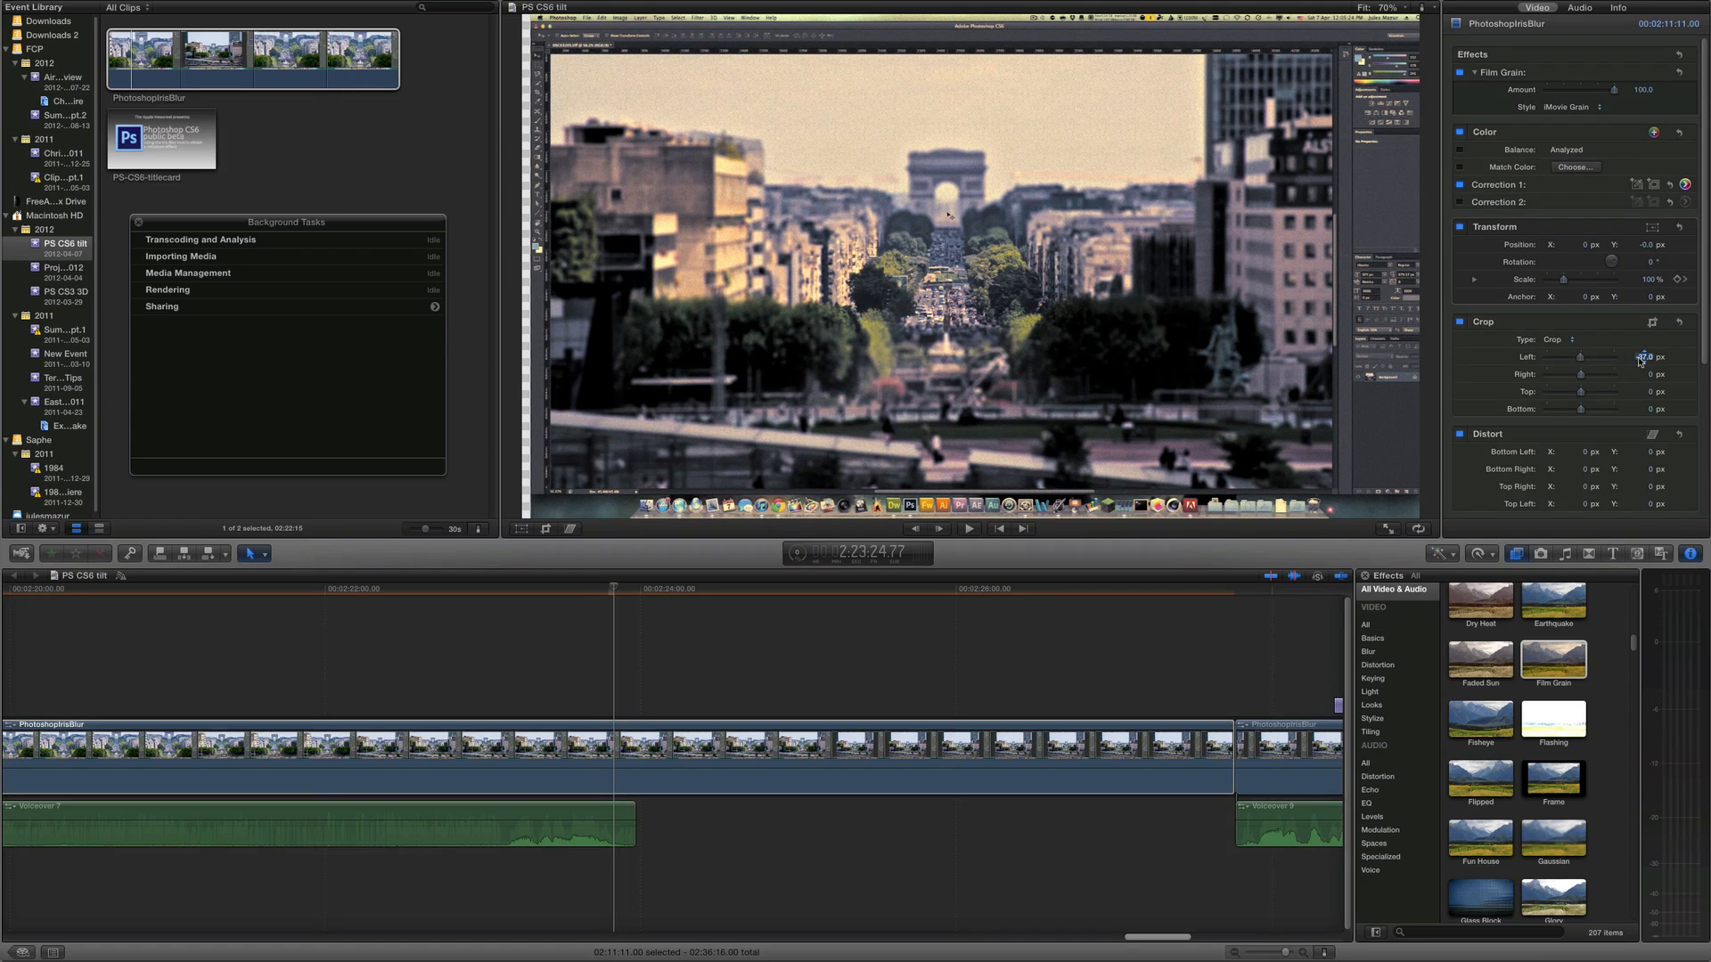
key(Return)
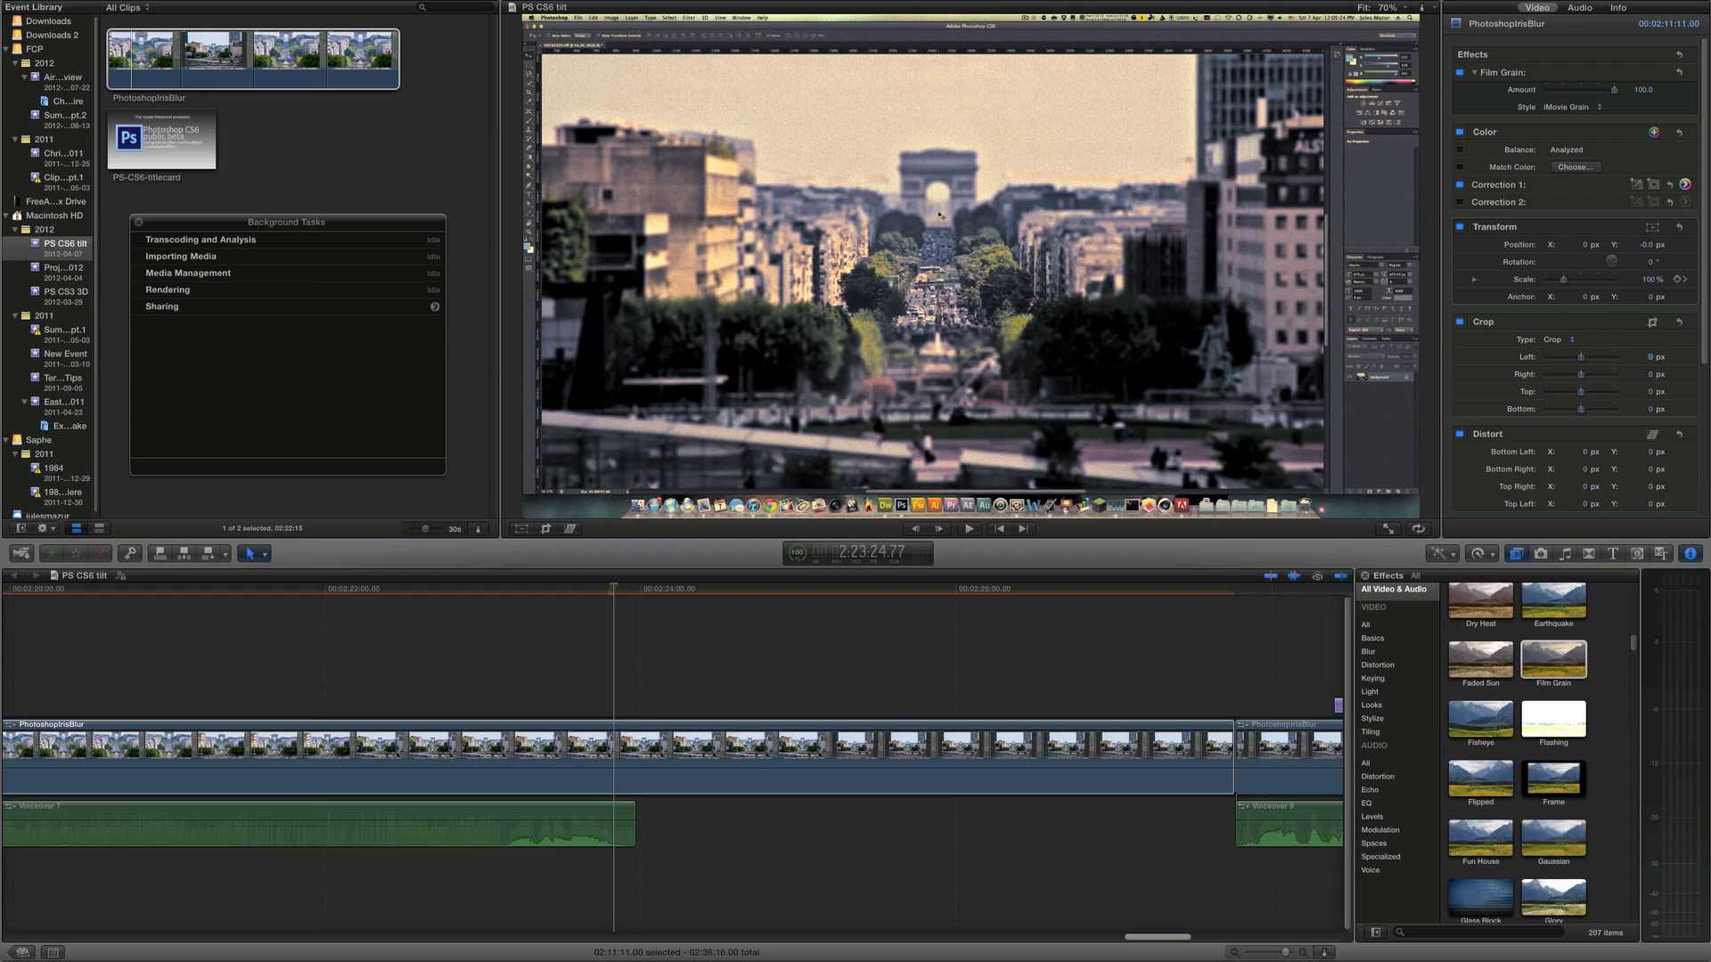
Switch the clip's crop type to Ken Burns
click(1573, 340)
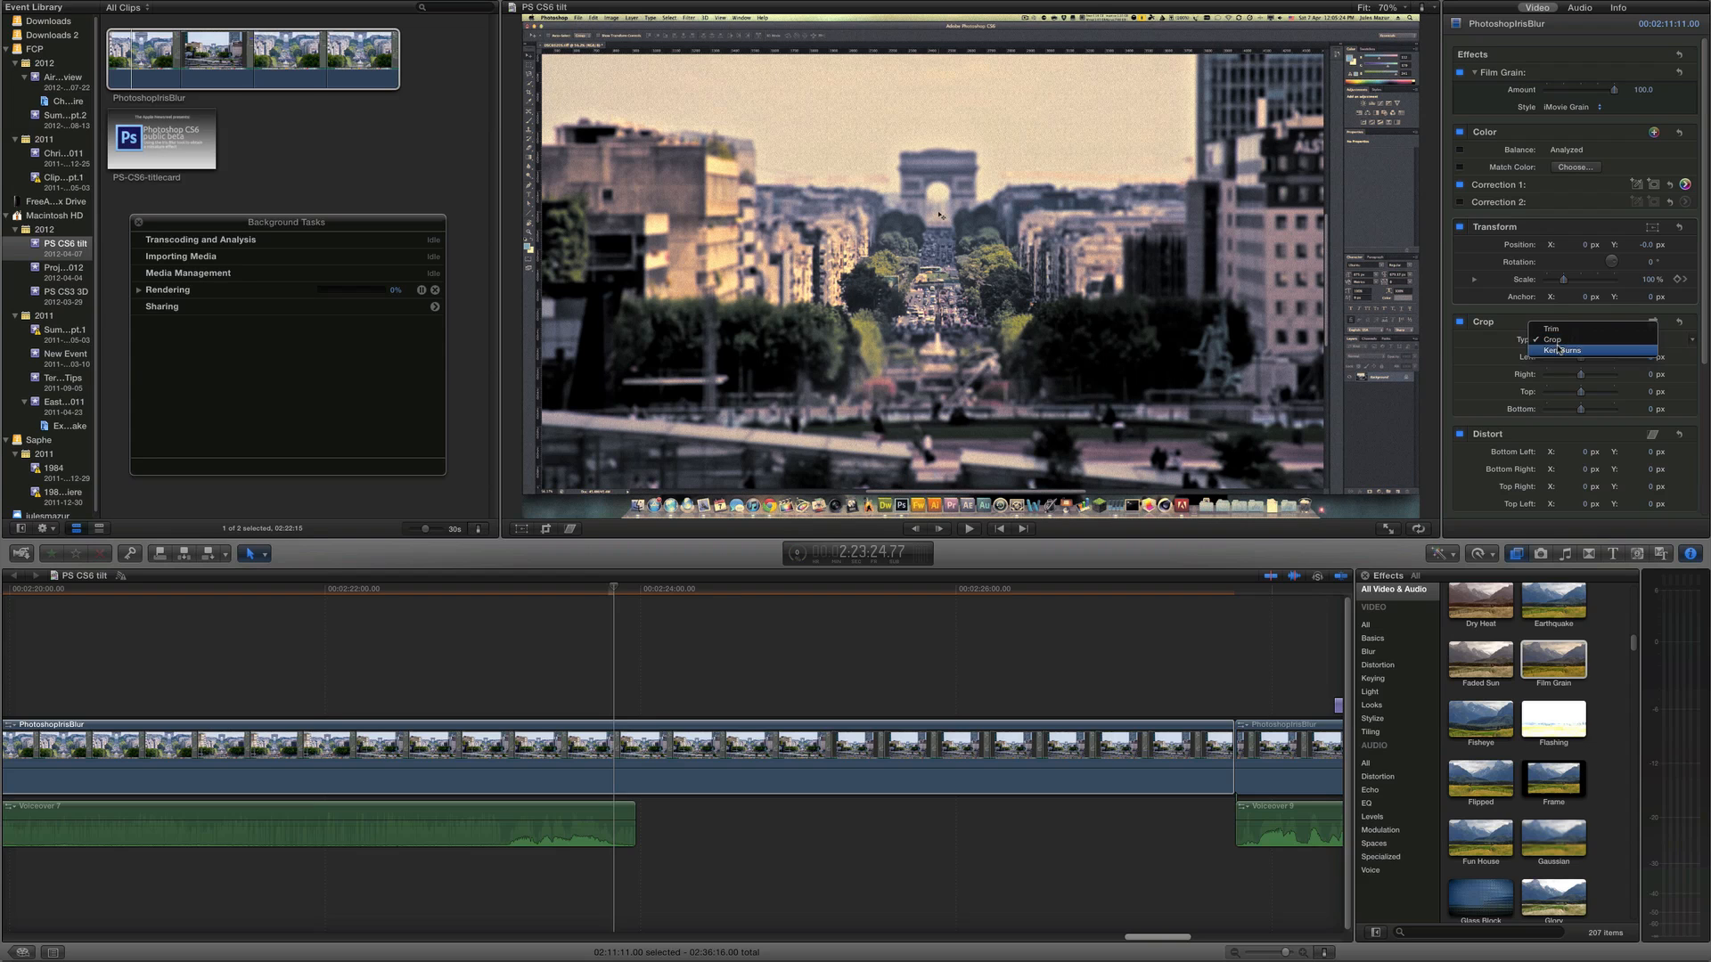
click(1586, 357)
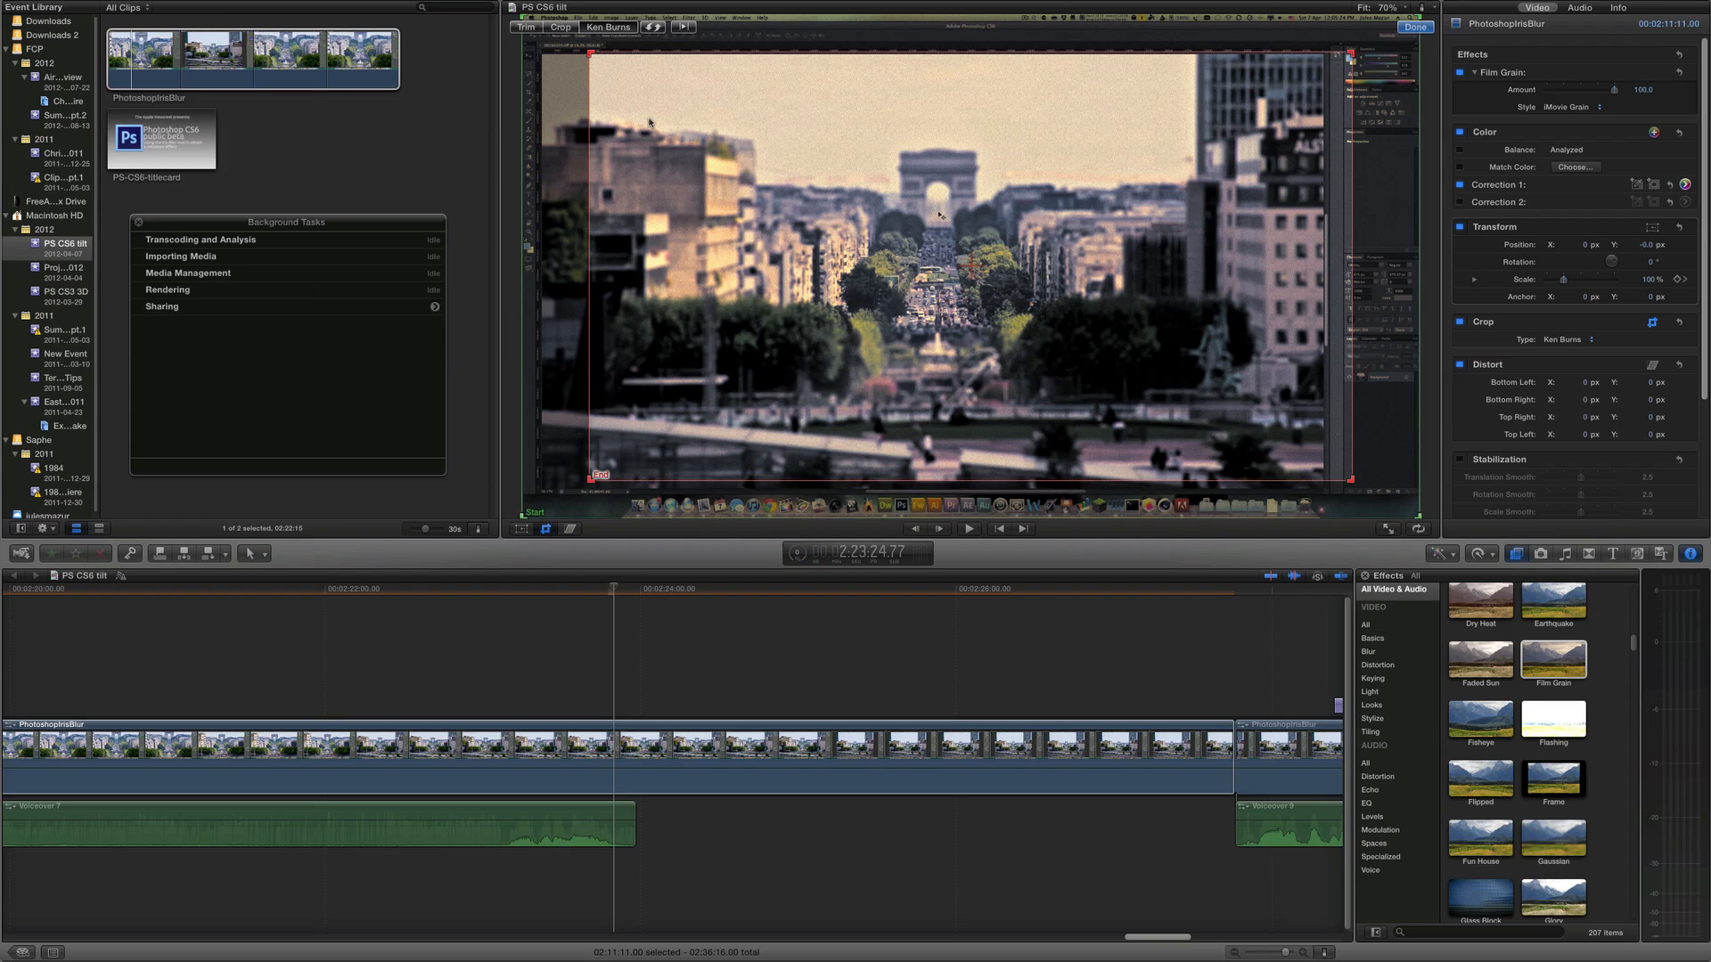
Set the Ken Burns start frame to a smaller area and adjust the end frame, then finish the crop
drag(590, 52, 955, 249)
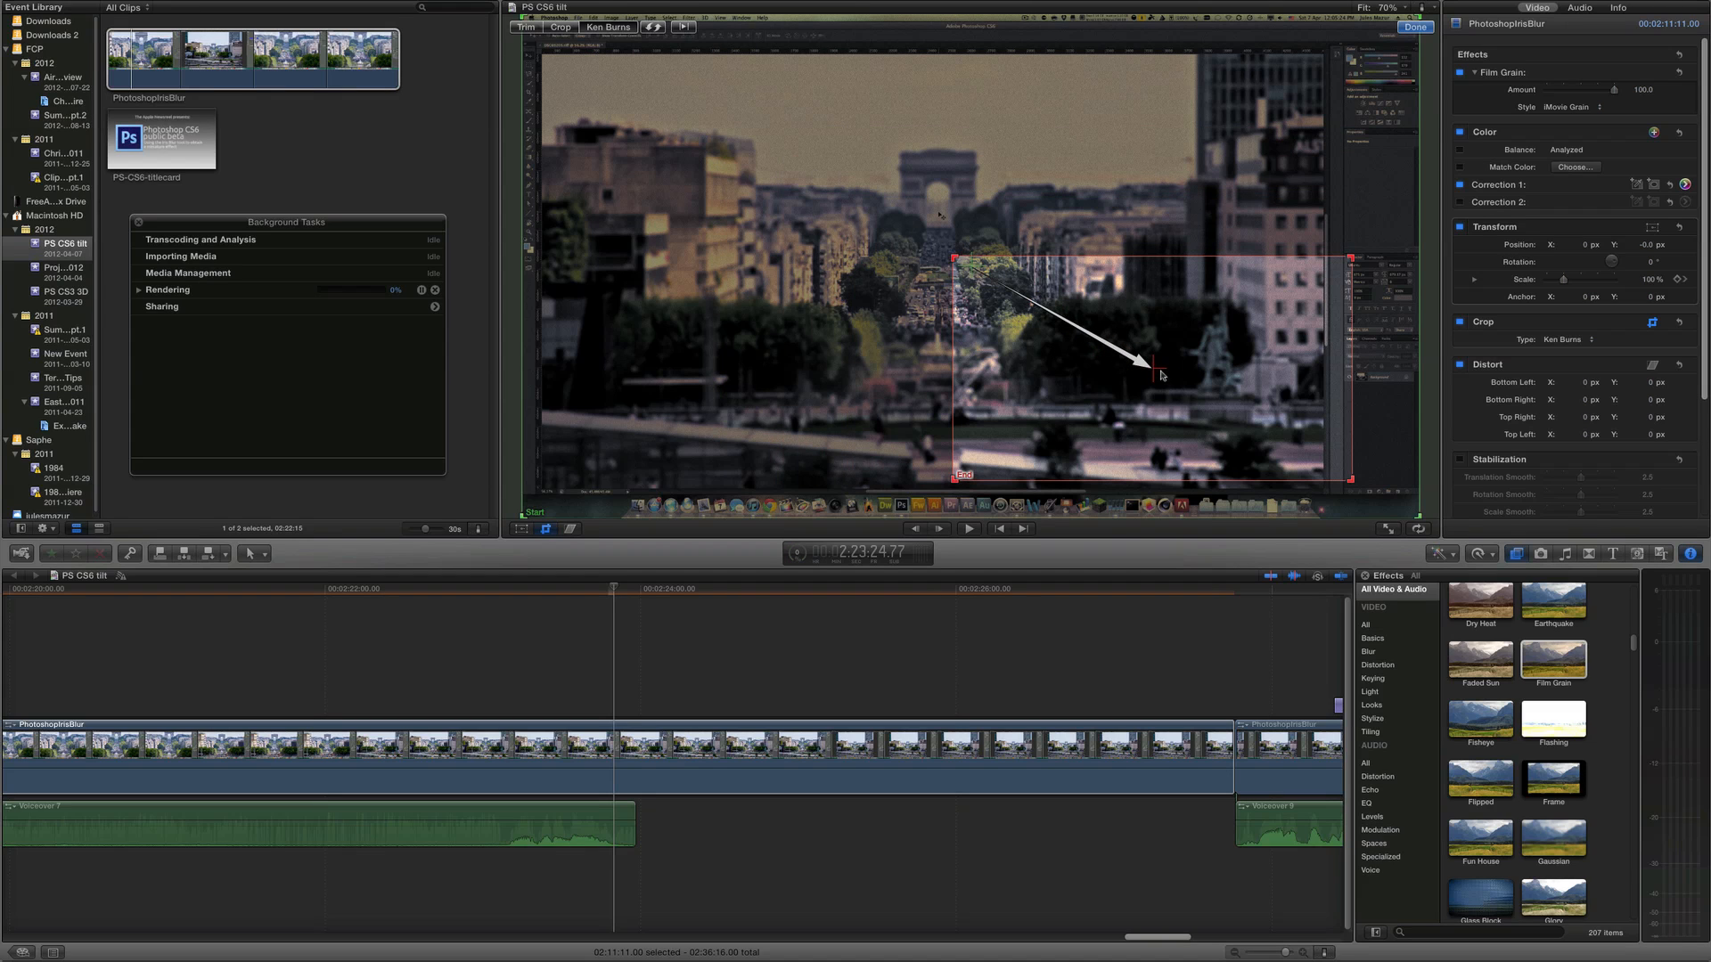
drag(1161, 375, 957, 300)
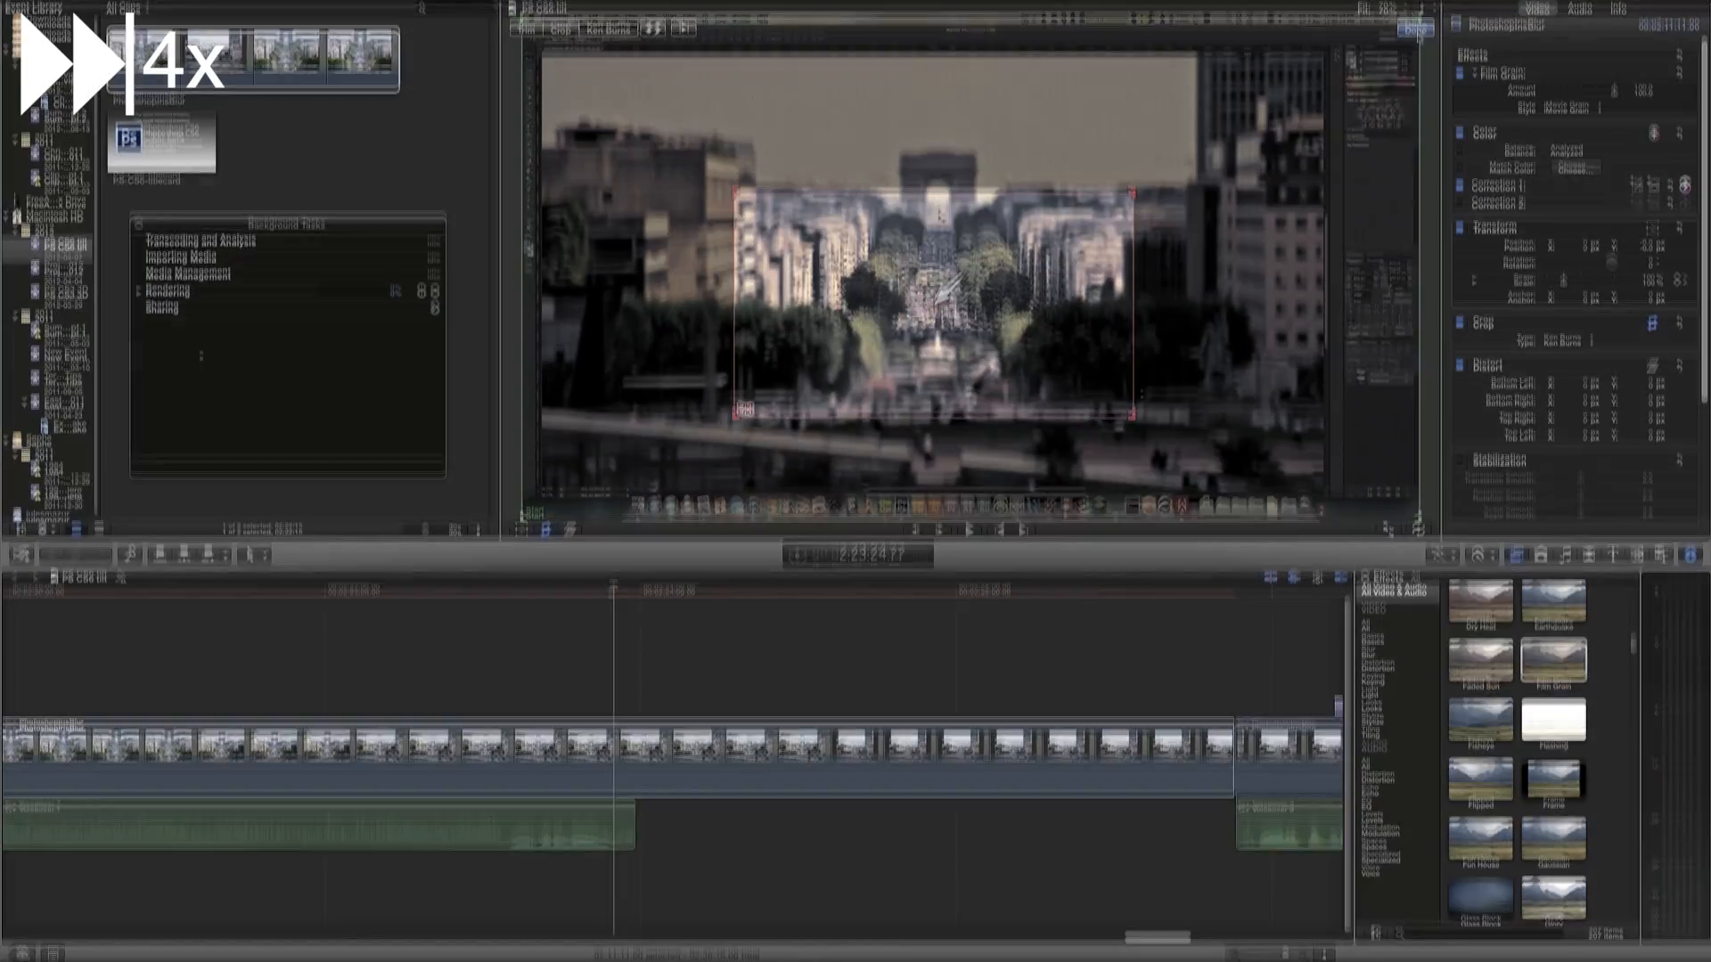
key(Up)
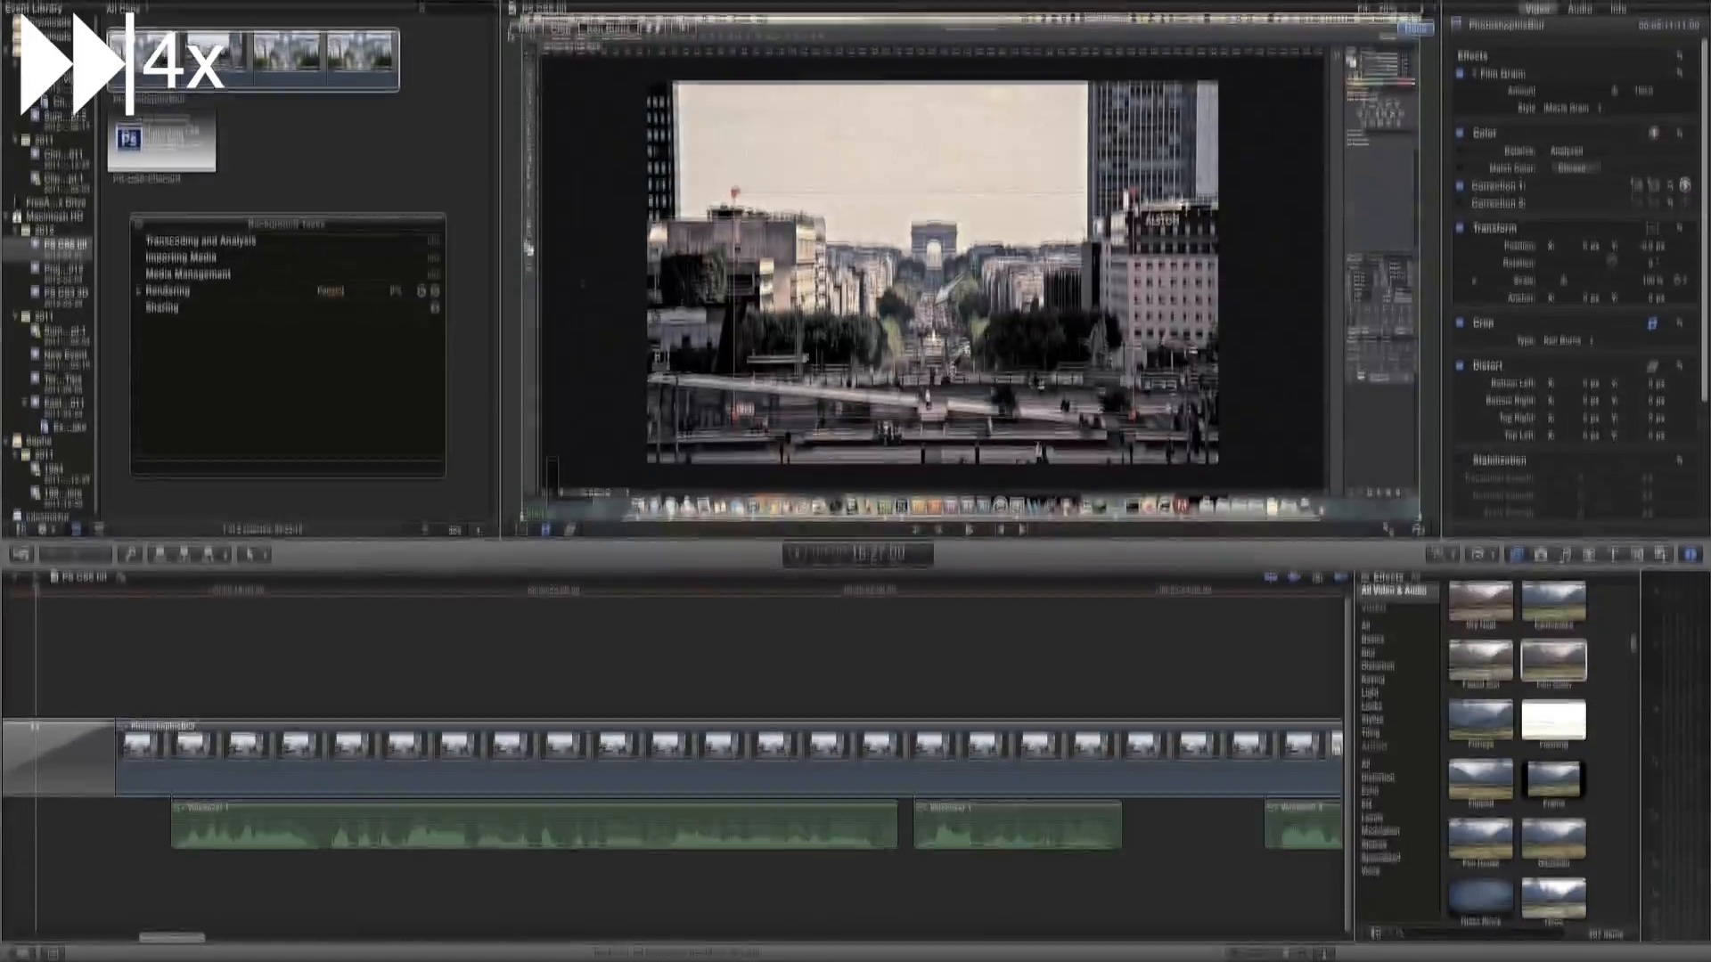
key(Down)
key(Up)
click(1415, 30)
Browse along the timeline and scroll through the clip's inspector settings
scroll(673, 757, right, 15)
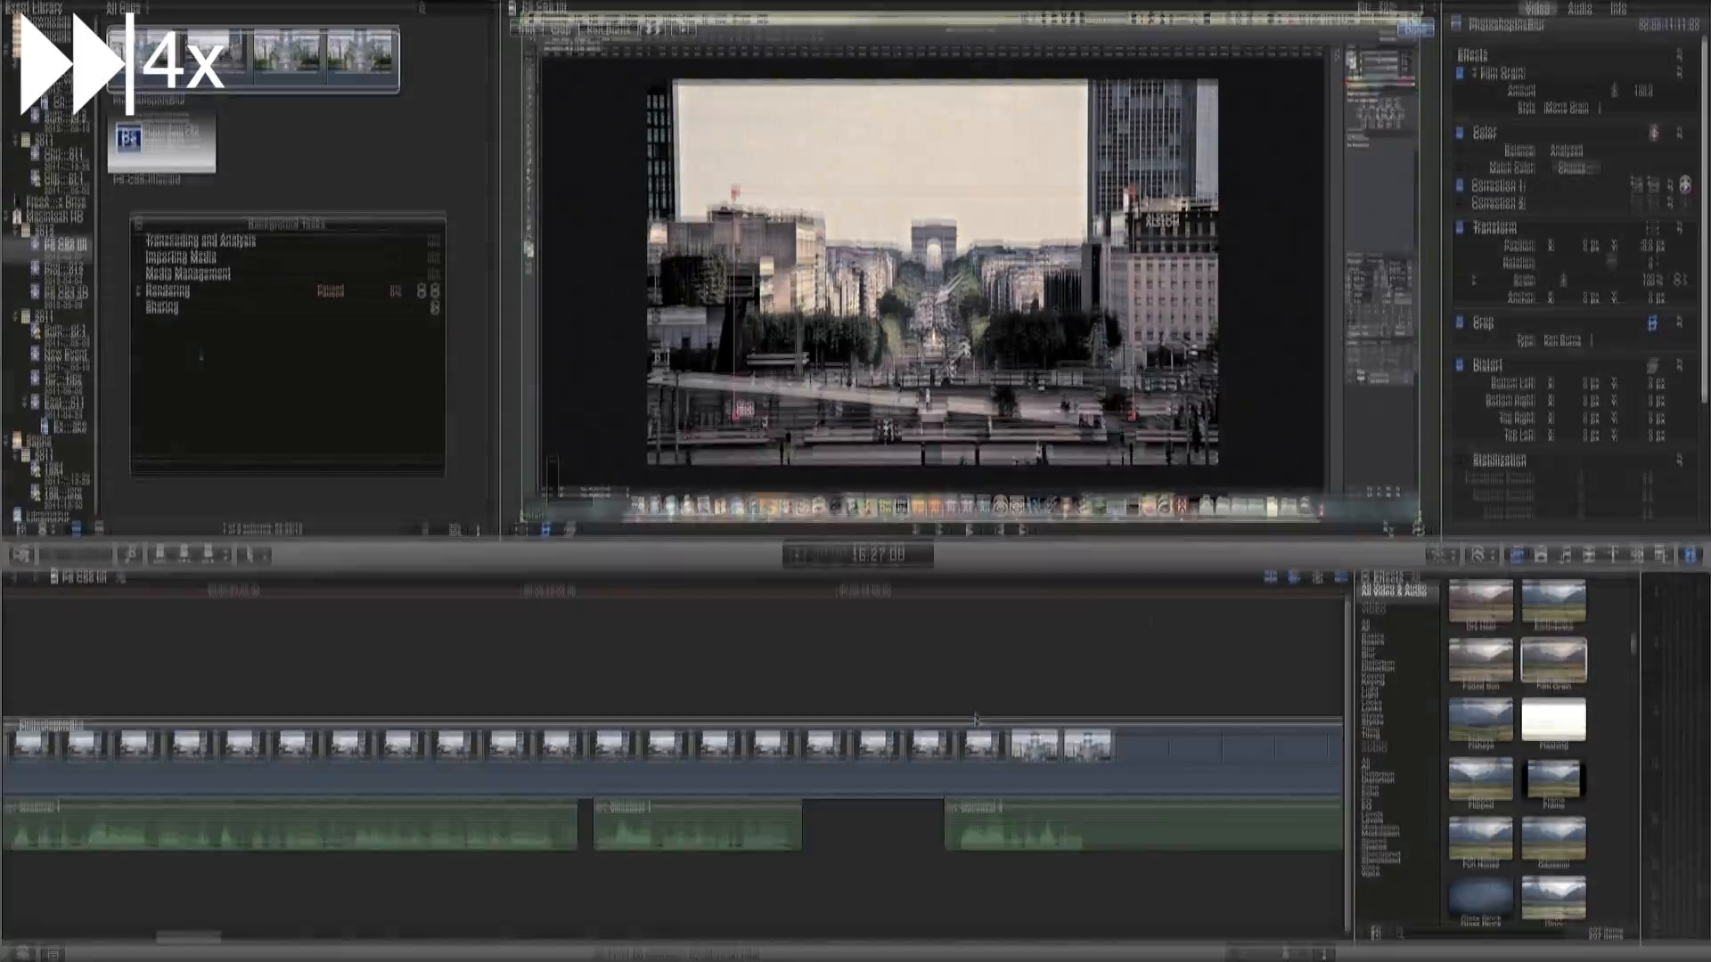
scroll(976, 718, right, 20)
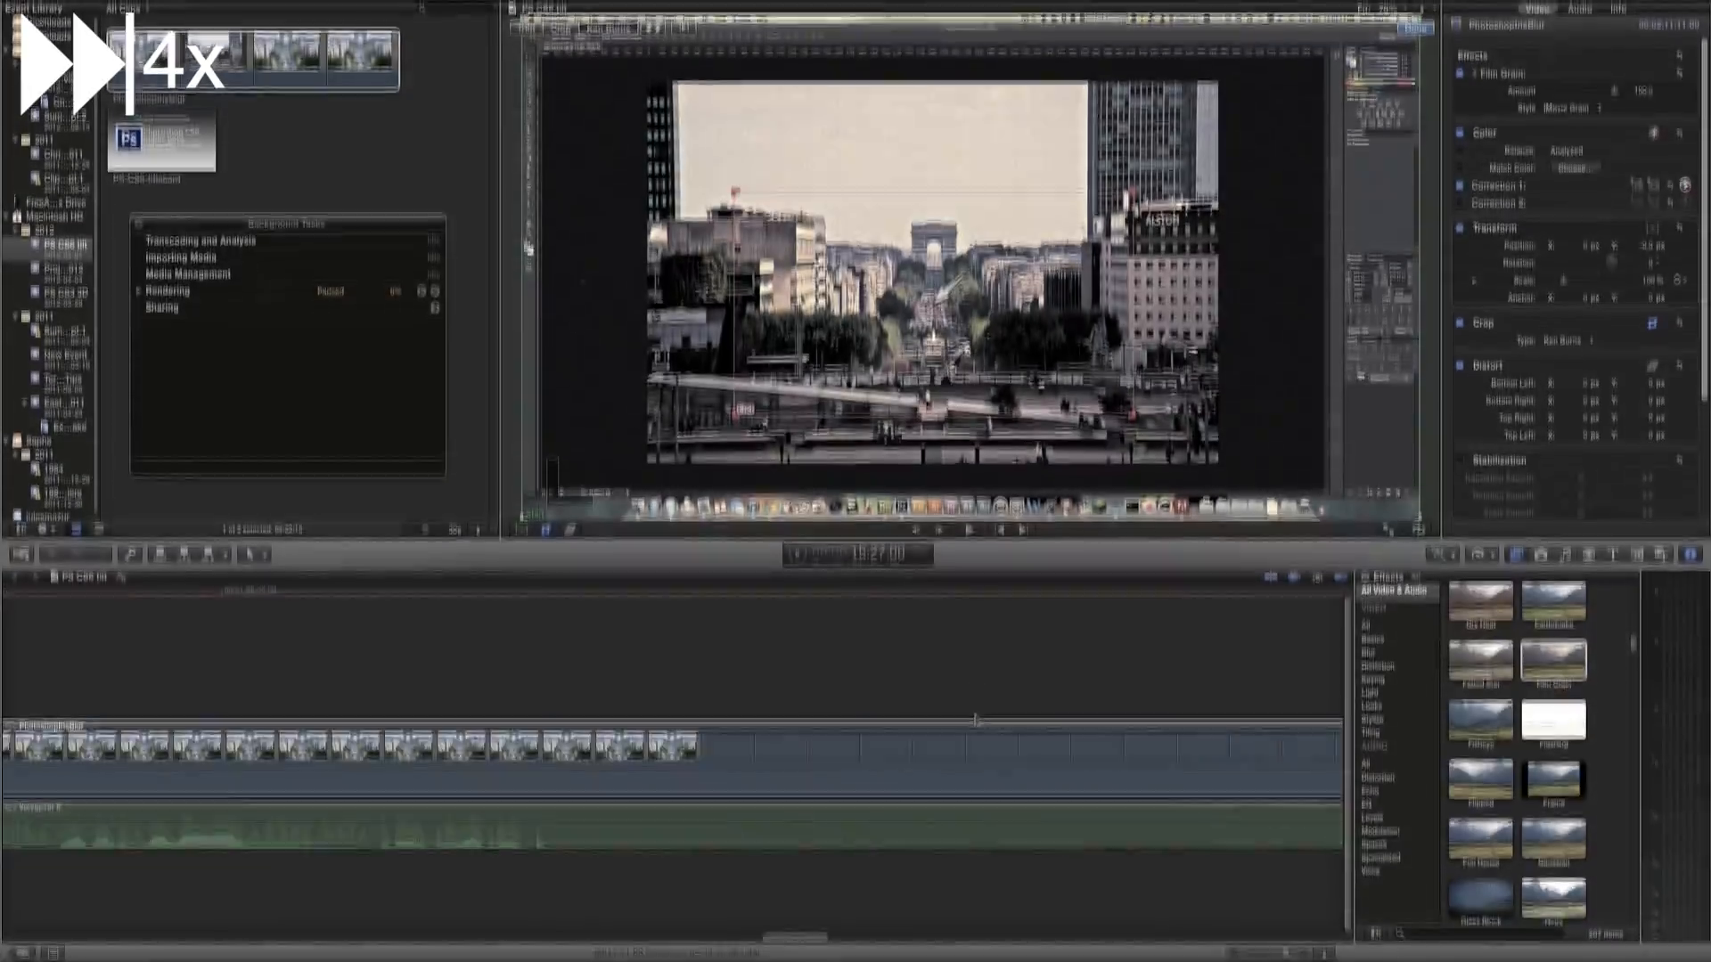
scroll(975, 719, right, 20)
scroll(976, 718, left, 1)
click(223, 591)
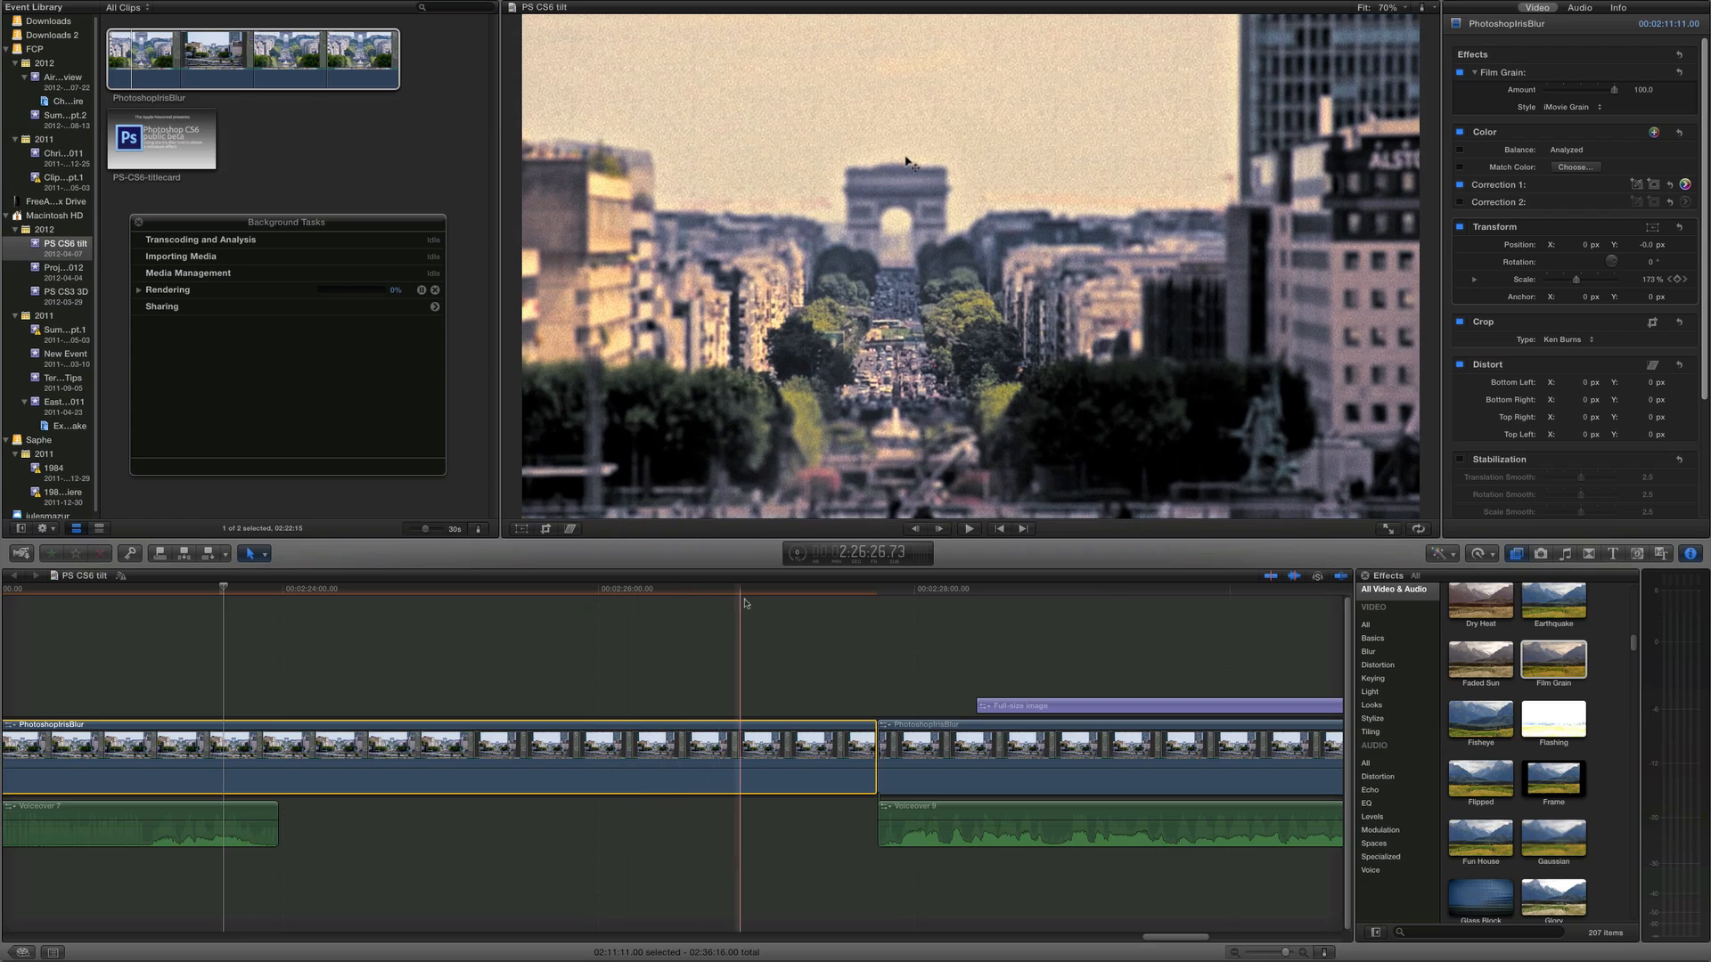
scroll(1595, 312, down, 3)
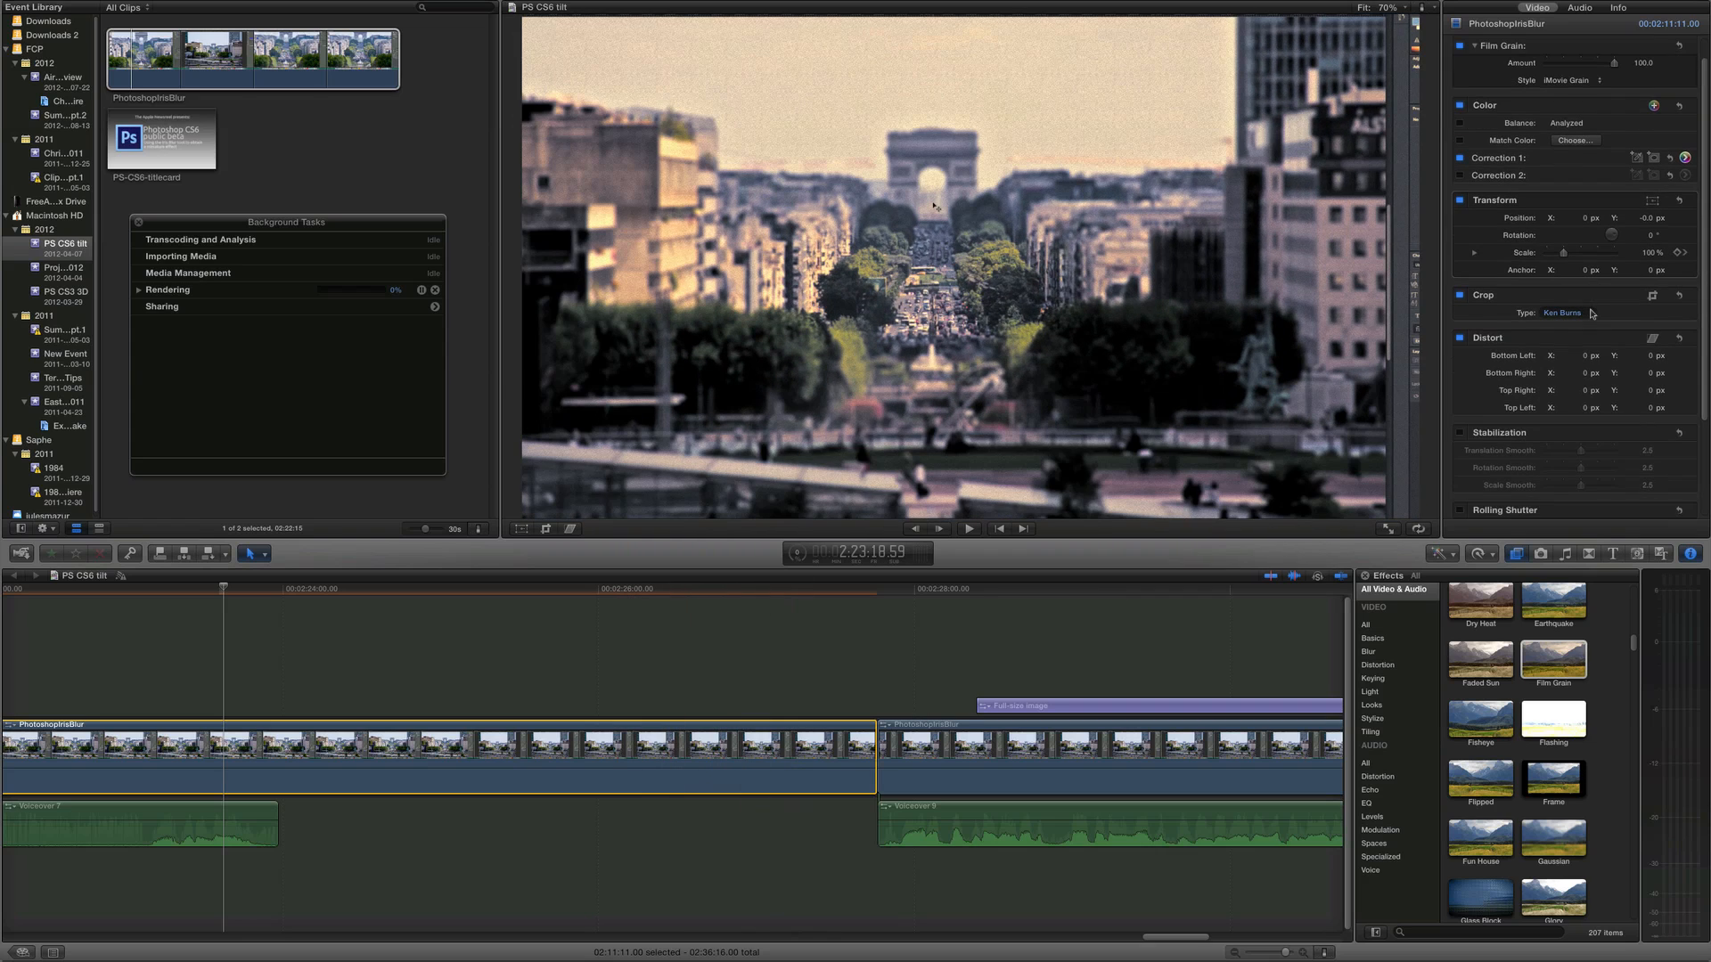
scroll(1598, 313, down, 5)
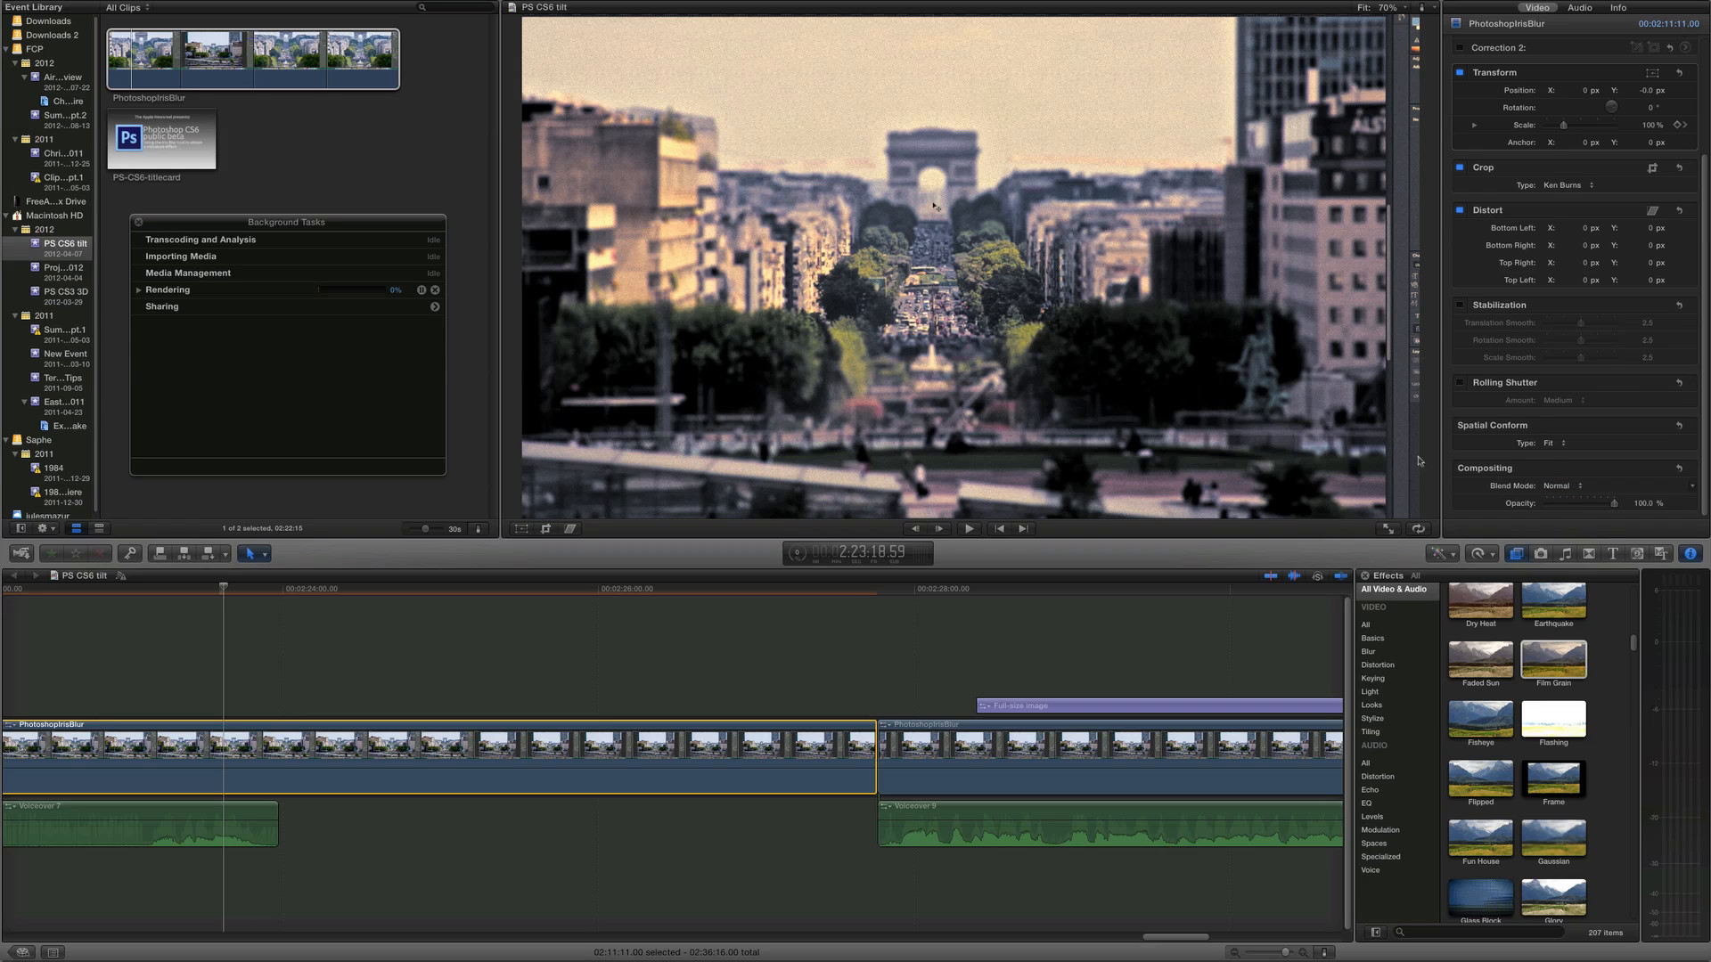
Connect the PS-CS6-titlecard clip above the tilt-shift clip and lower its opacity to 12.53%
click(156, 156)
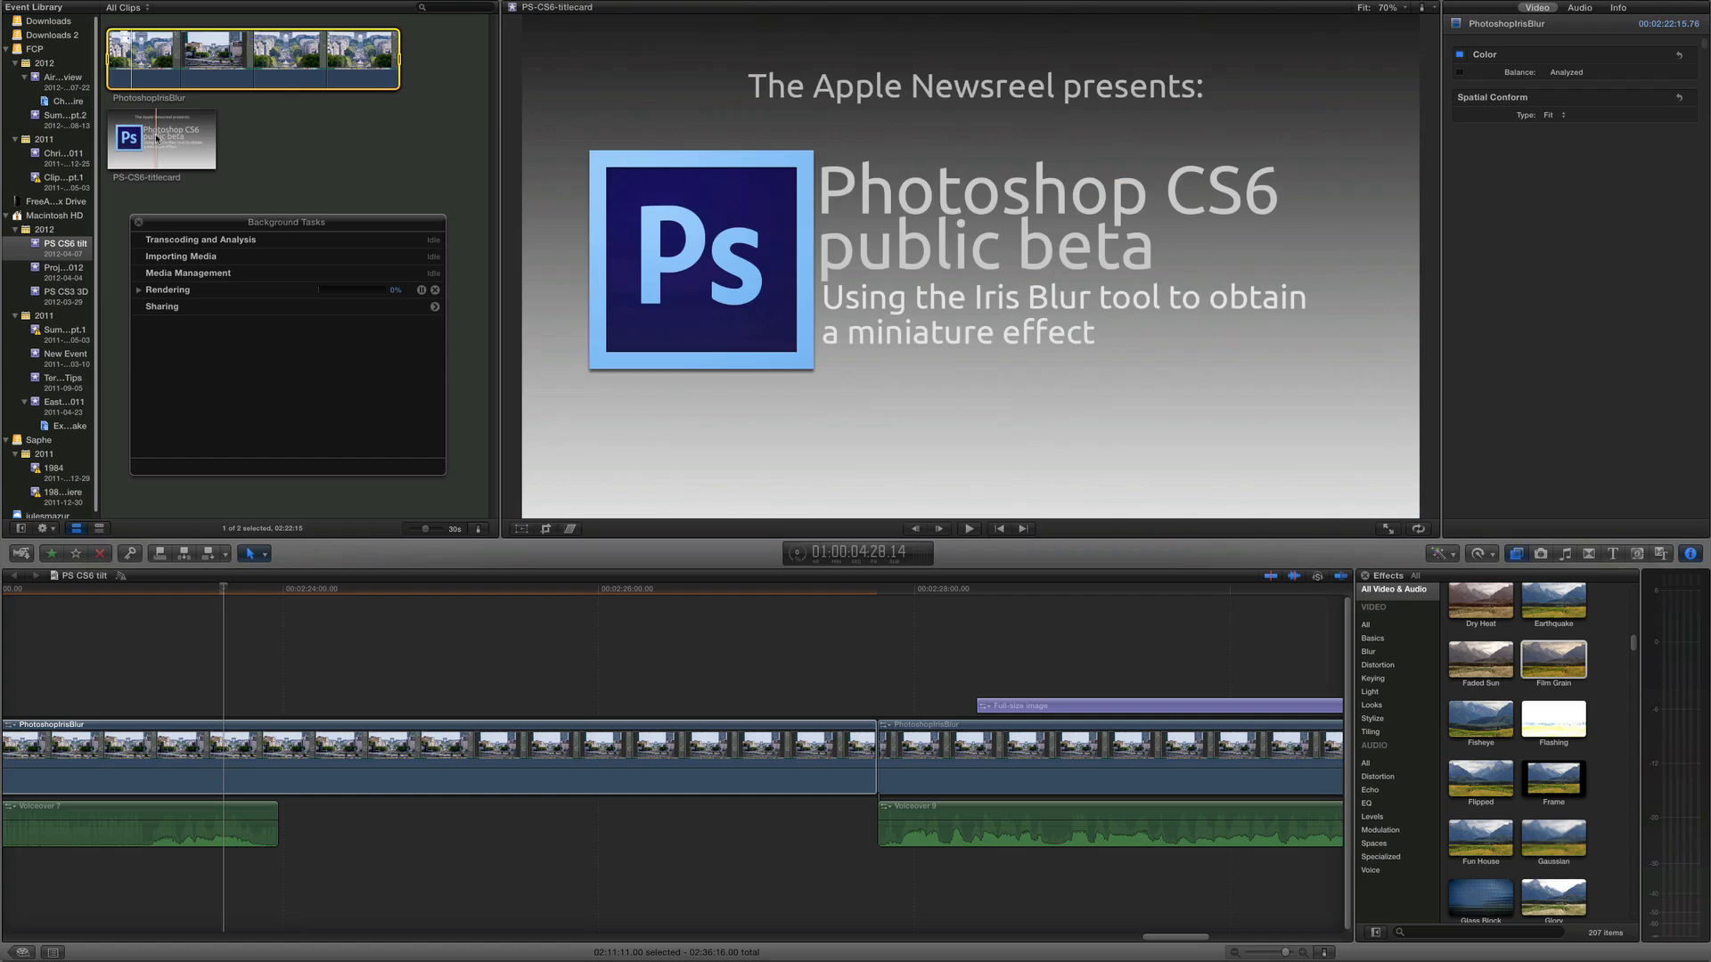
click(157, 139)
click(199, 144)
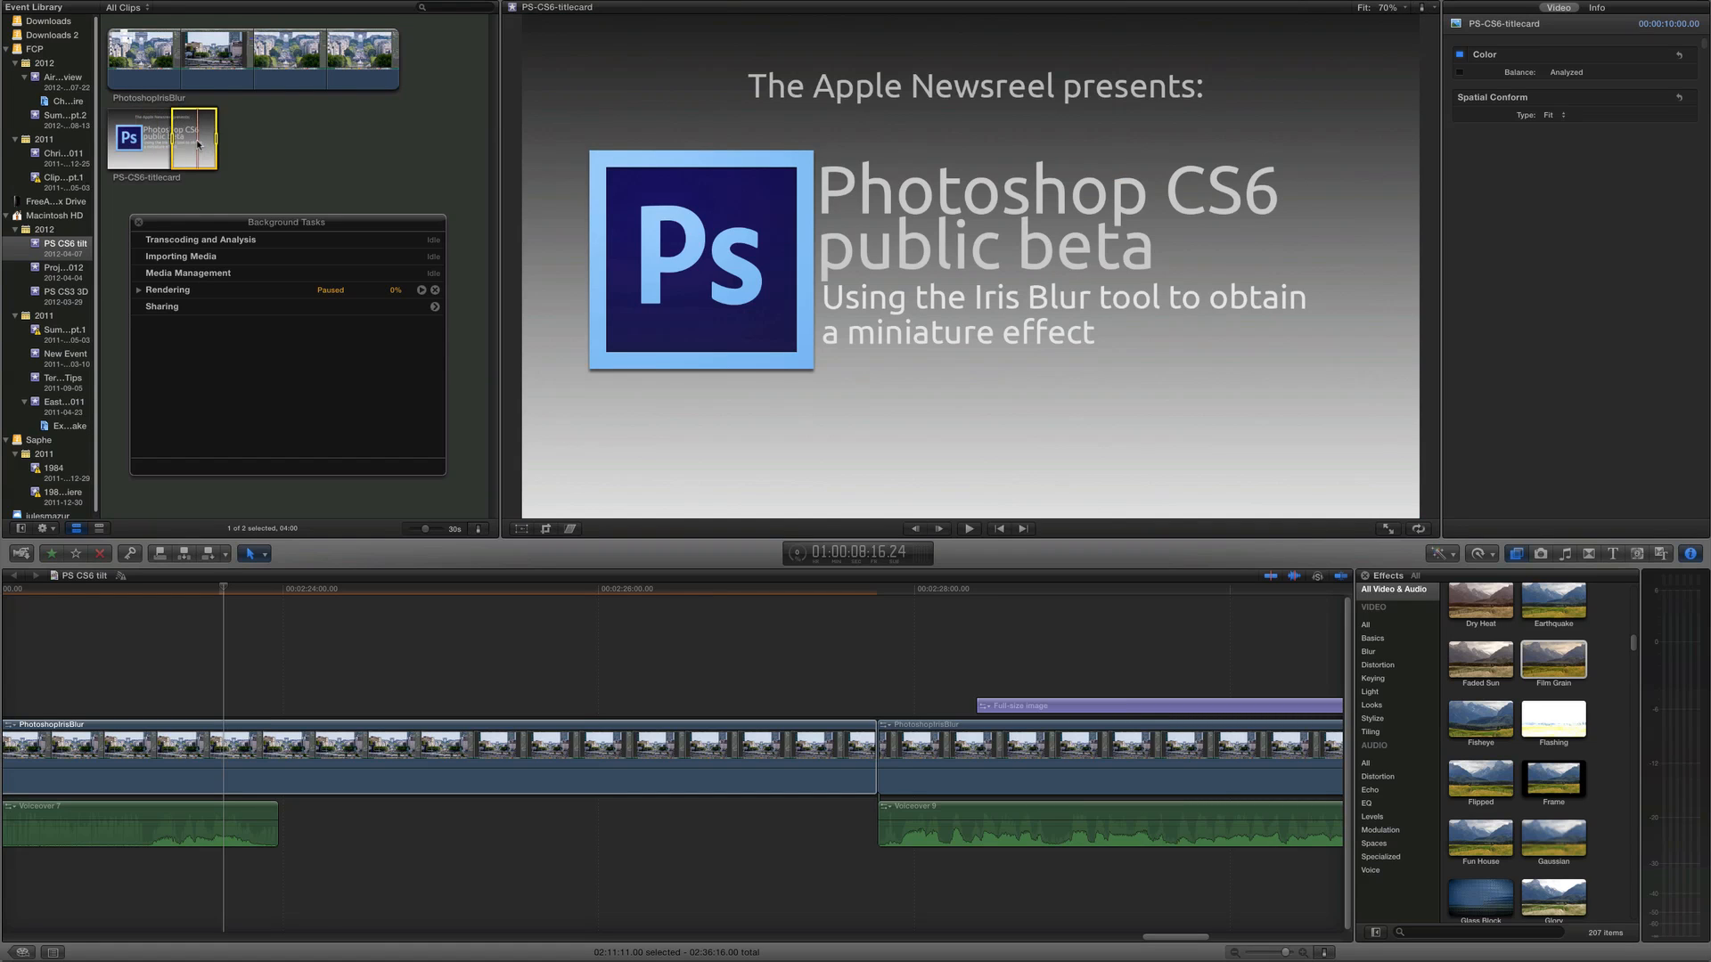
drag(172, 137, 75, 142)
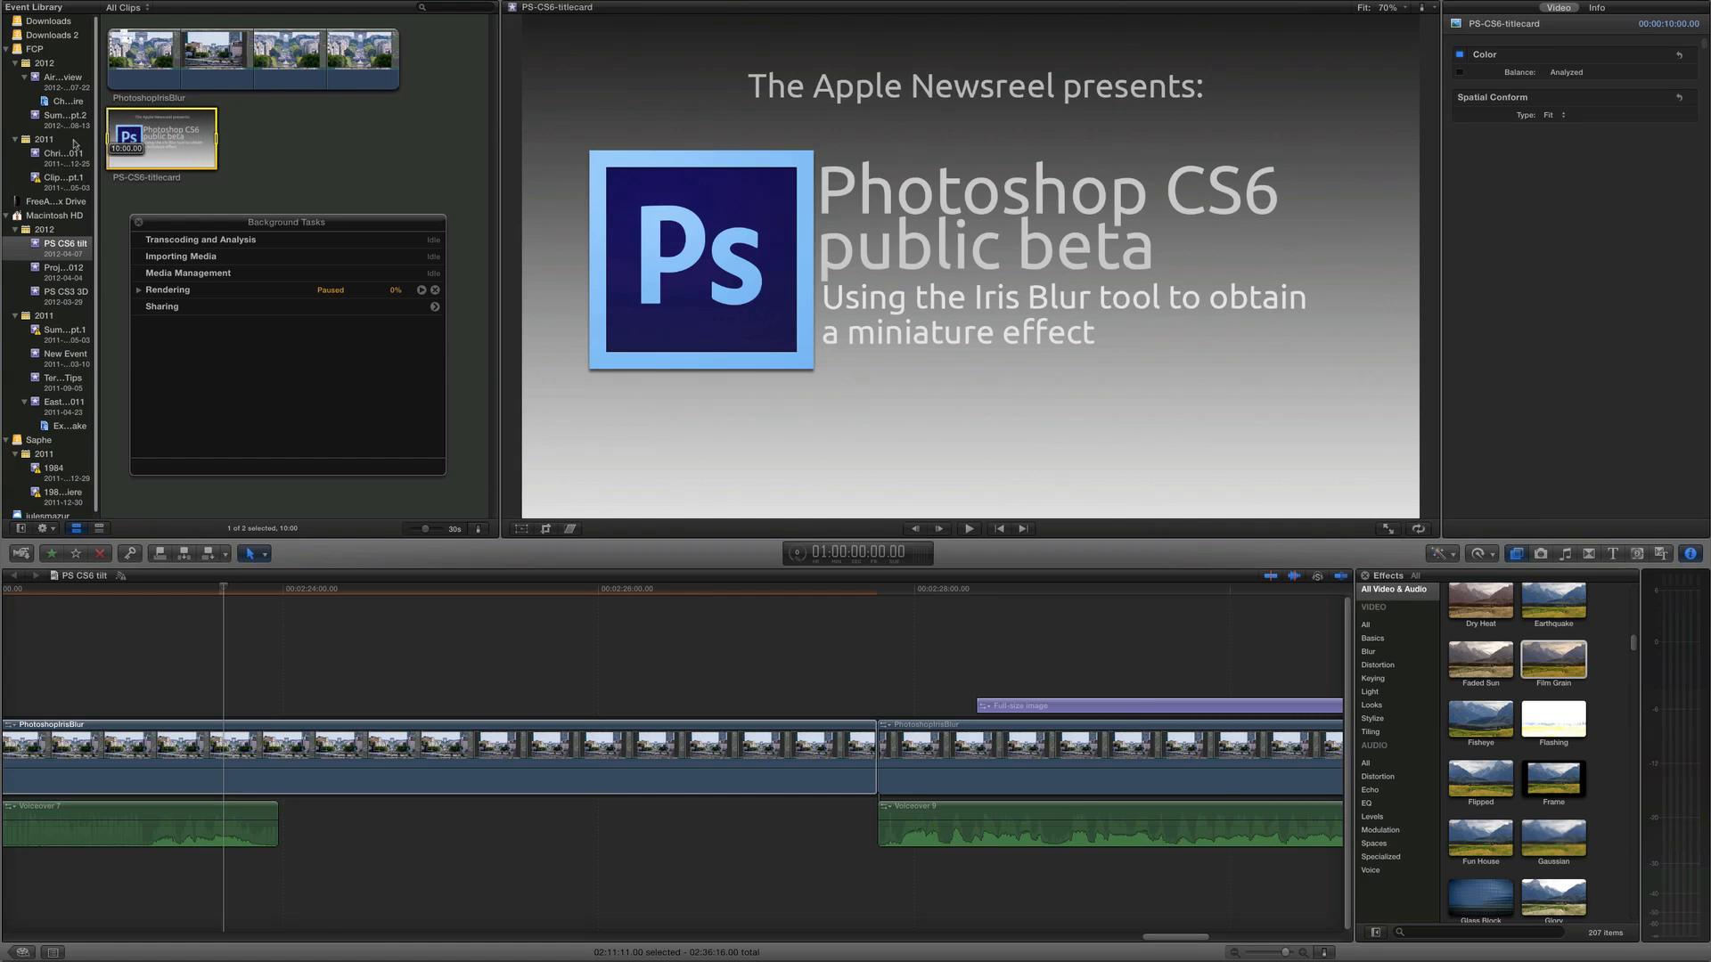
drag(817, 616, 116, 661)
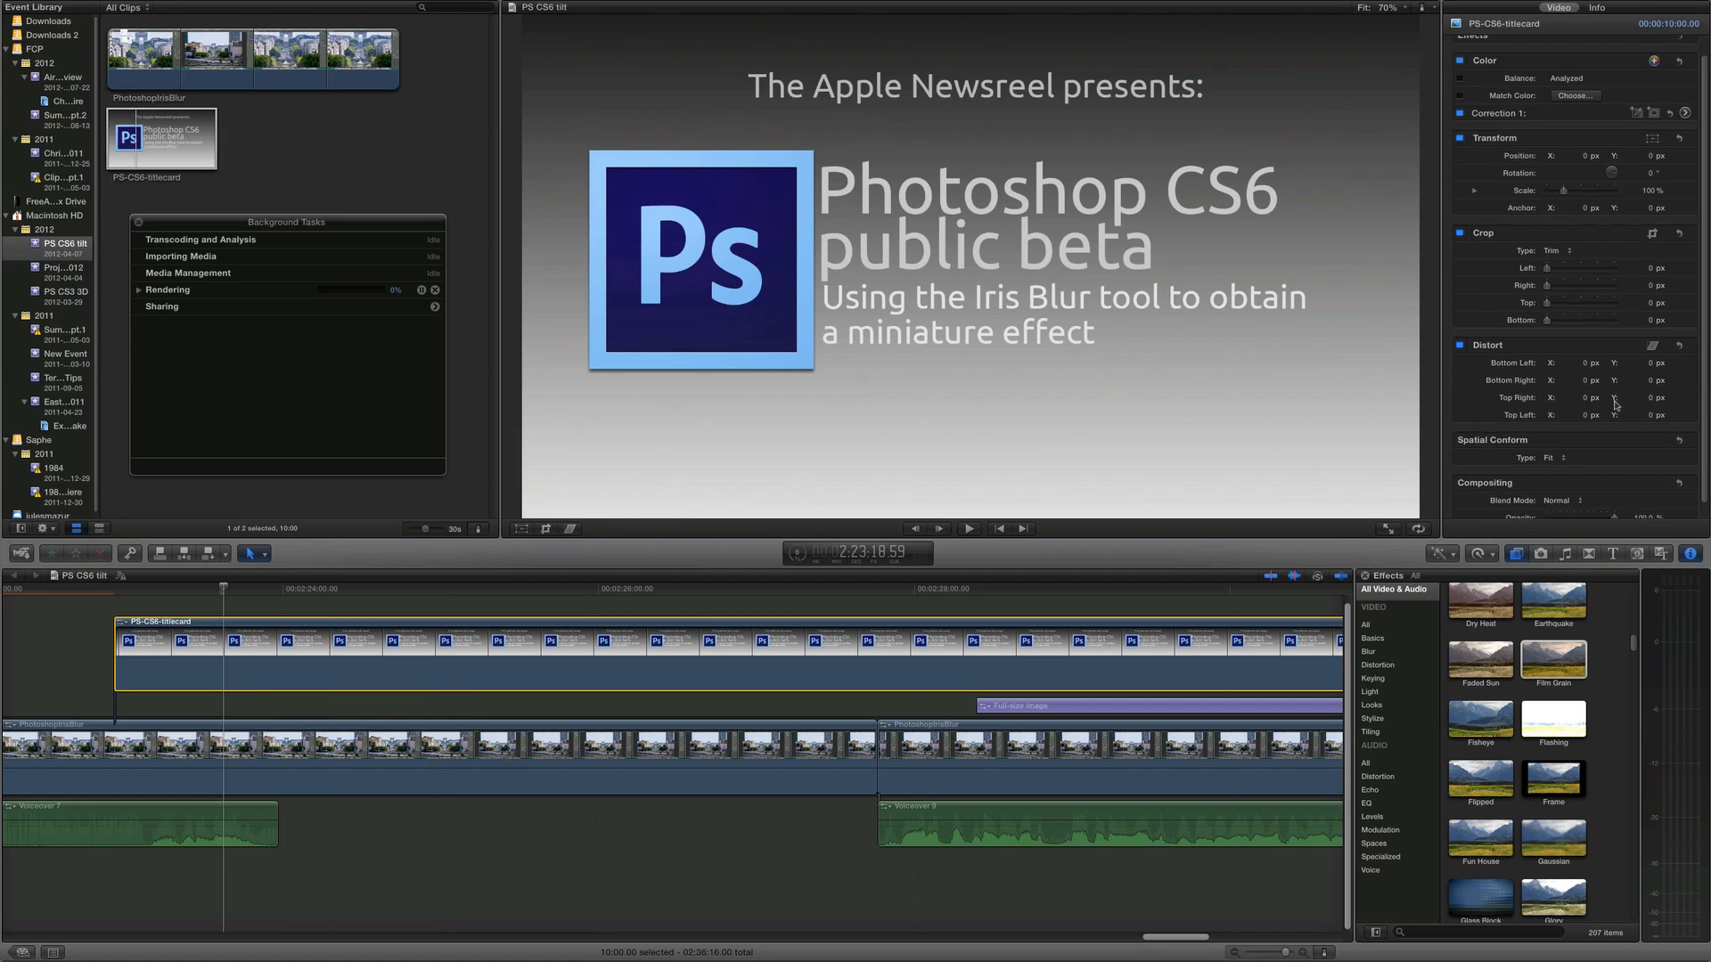
drag(1612, 505, 1553, 513)
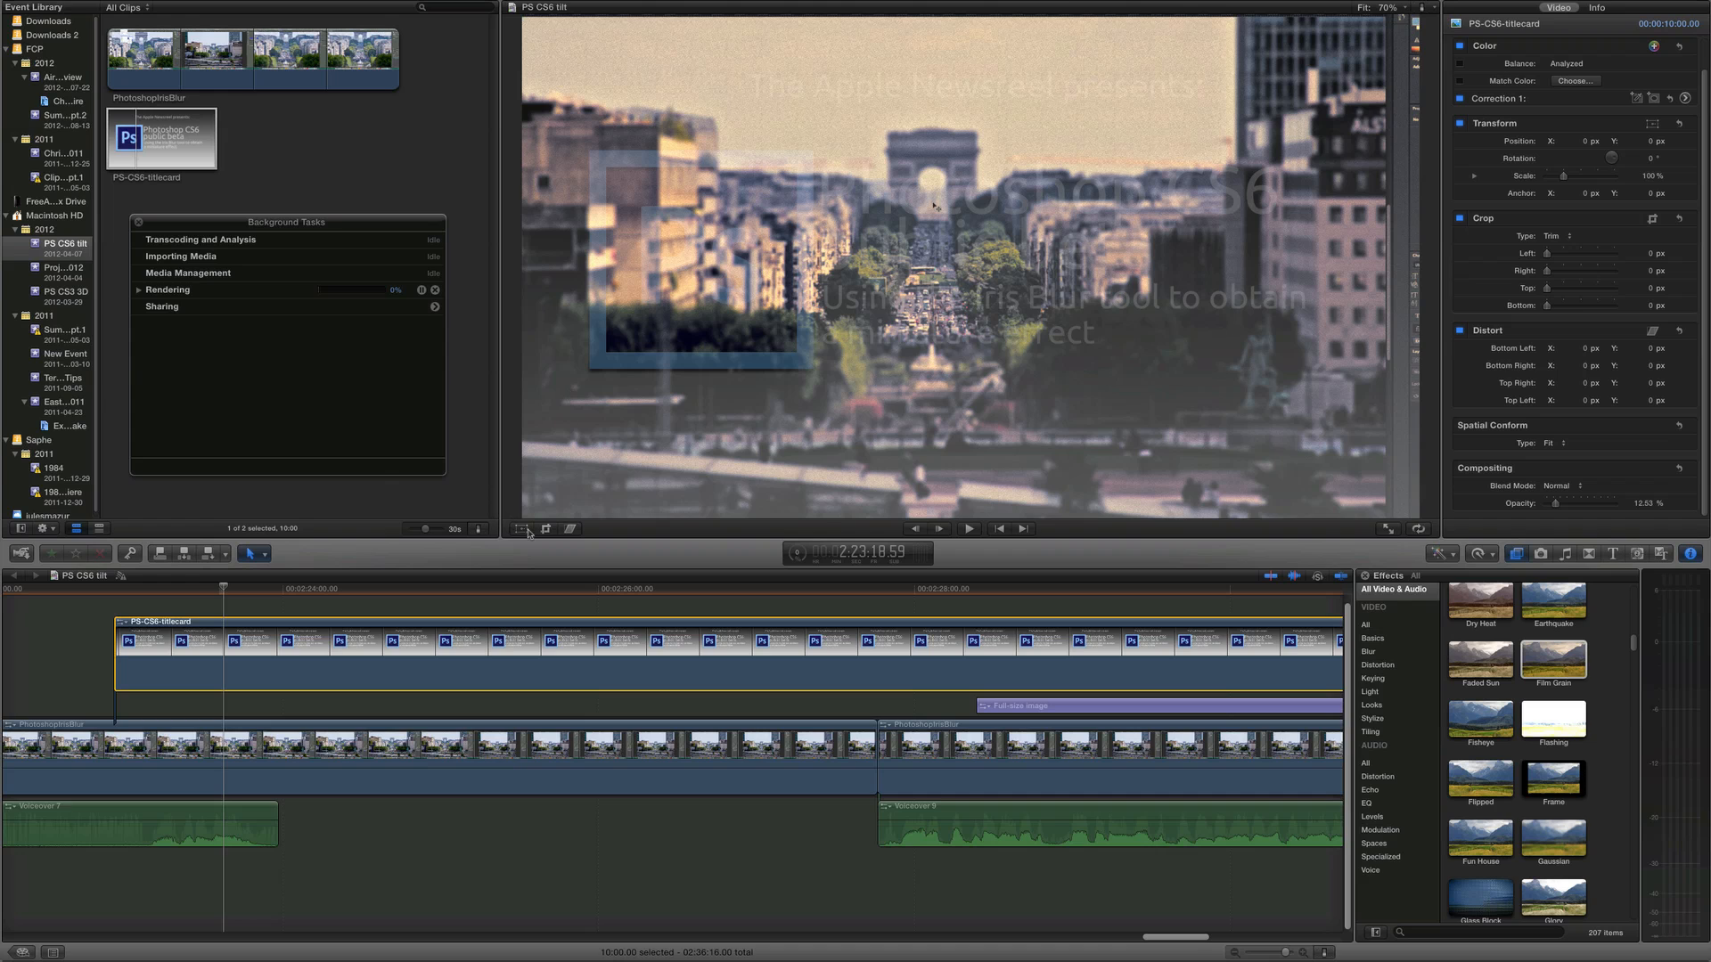
Shrink the title card with the Transform tool and move it to the lower-left corner of the frame
key(shift+t)
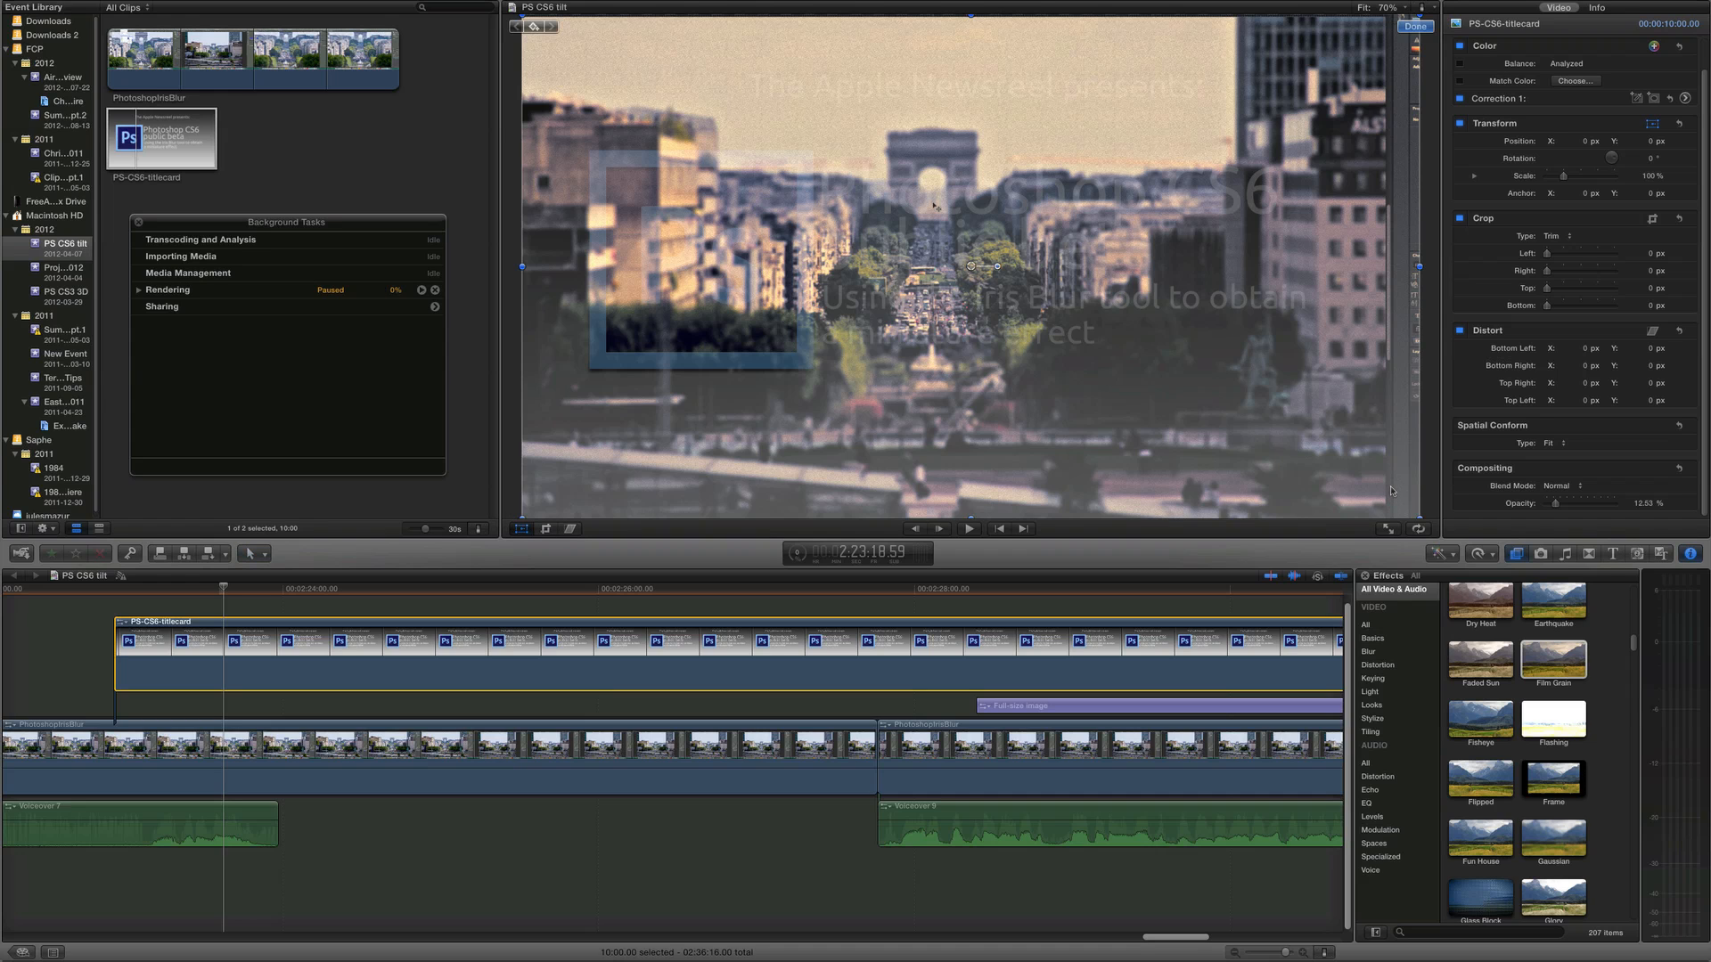
drag(1418, 518, 1131, 357)
drag(1034, 321, 776, 446)
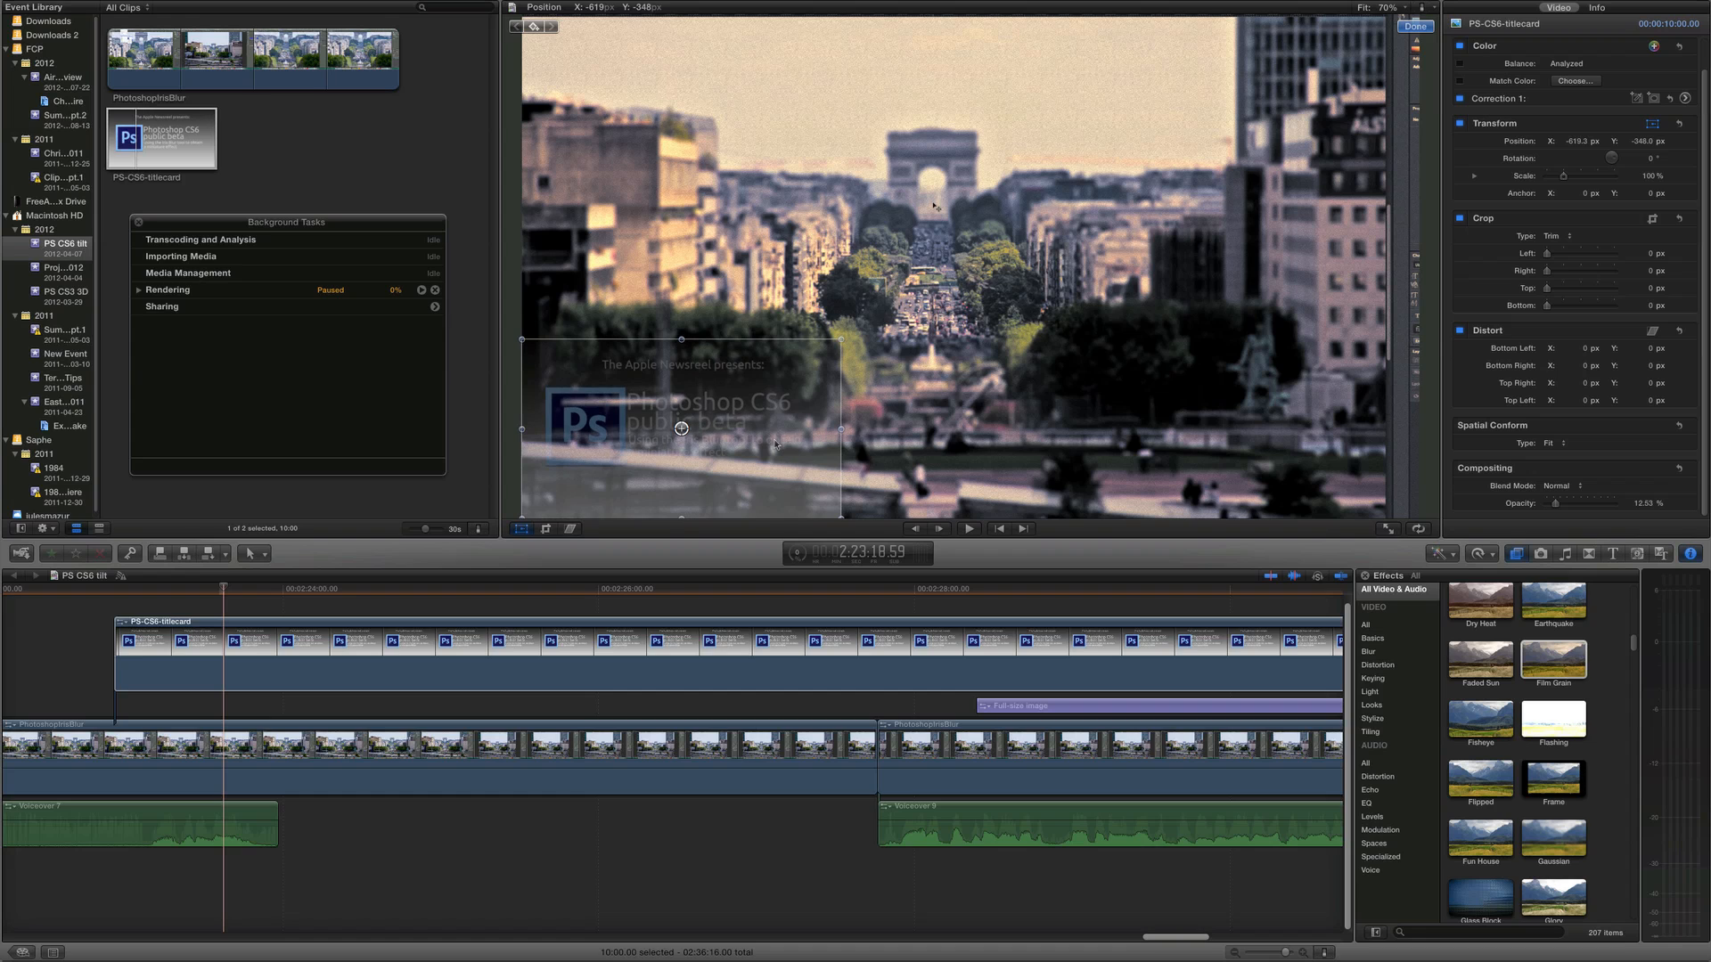
click(1412, 26)
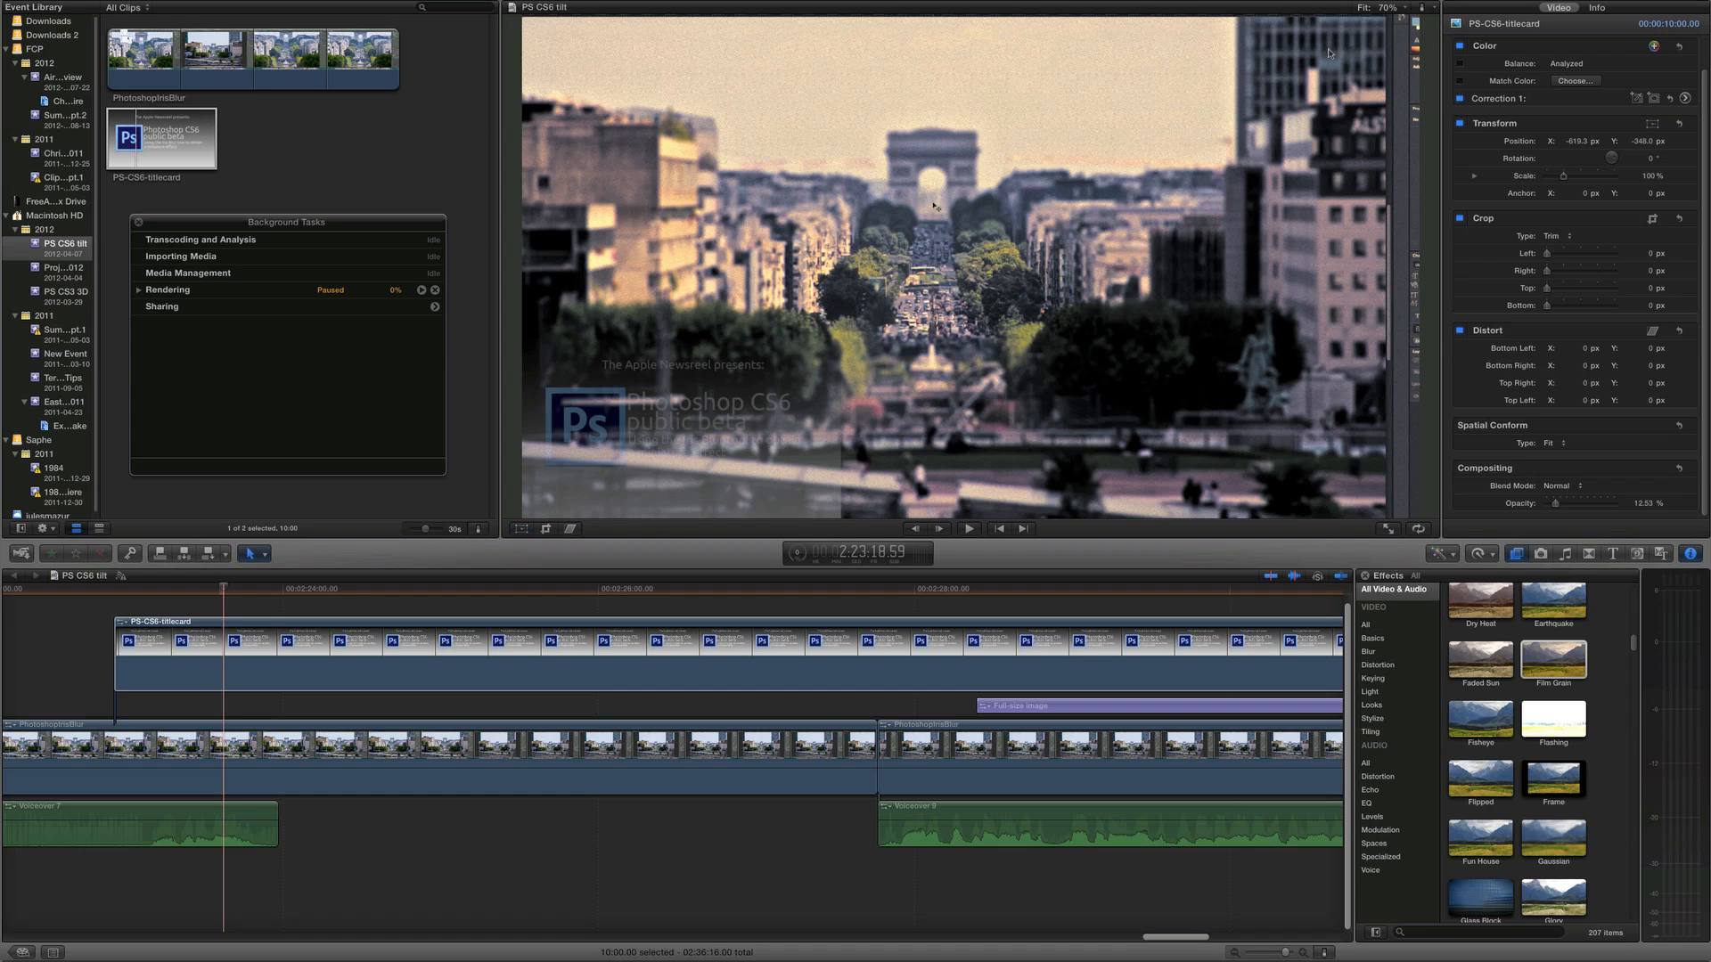
Play back the sequence to review the title card overlay
click(153, 664)
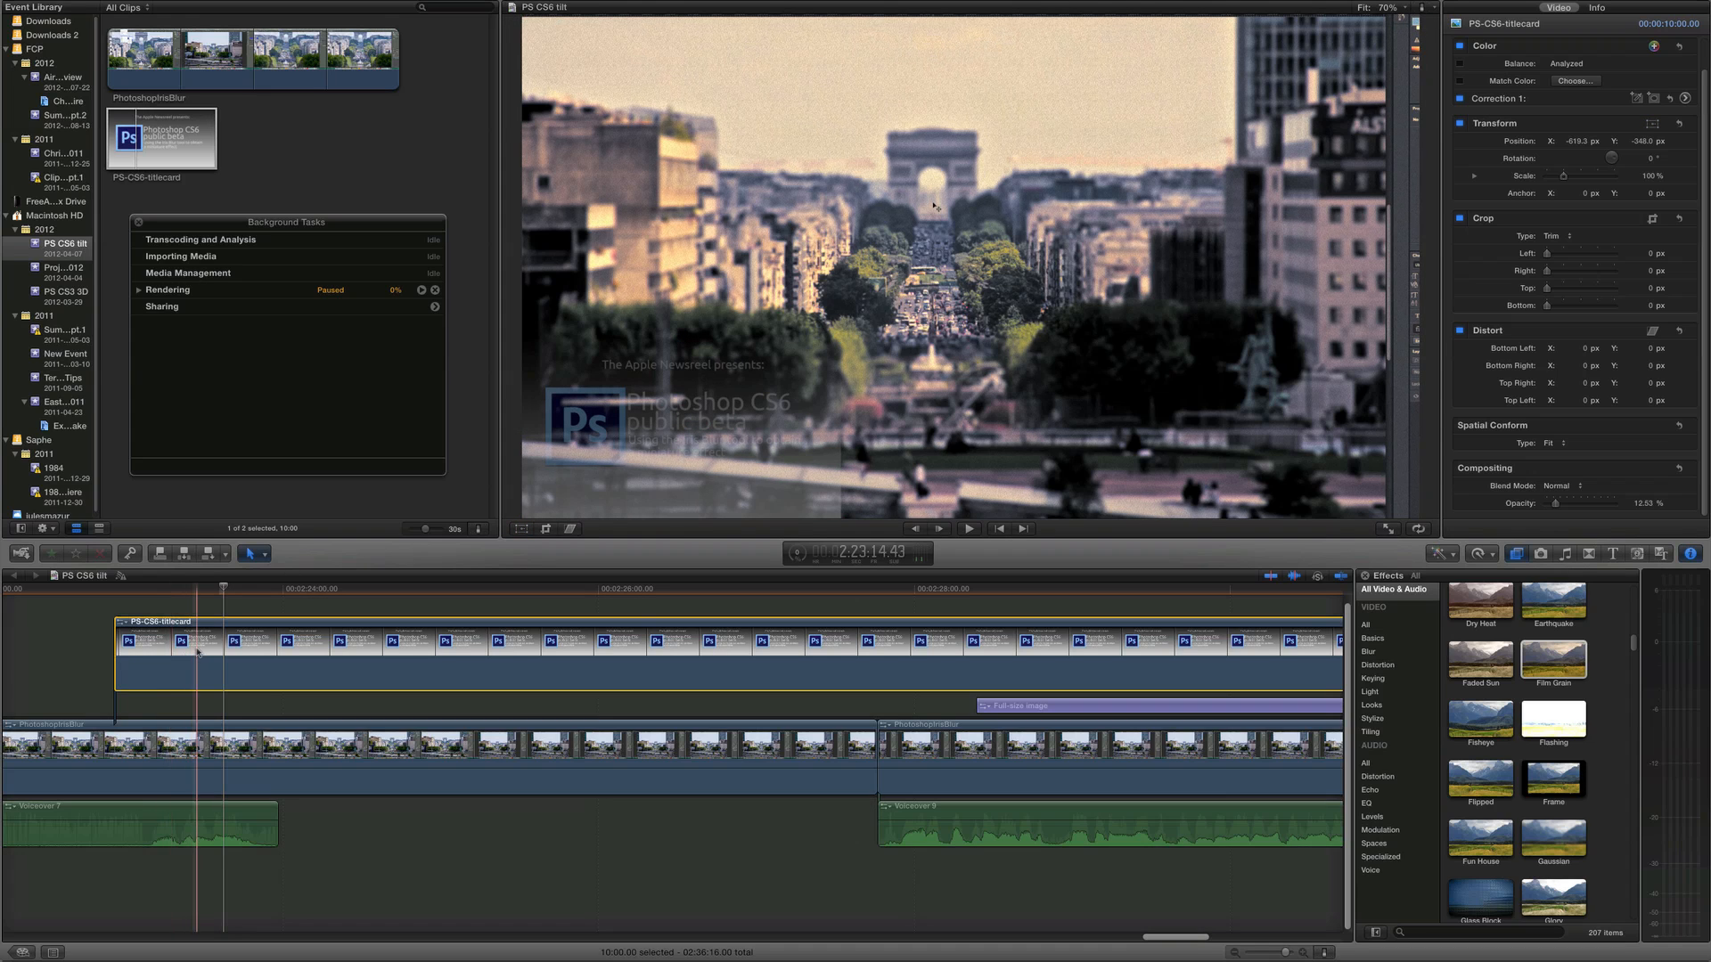
click(76, 637)
key(space)
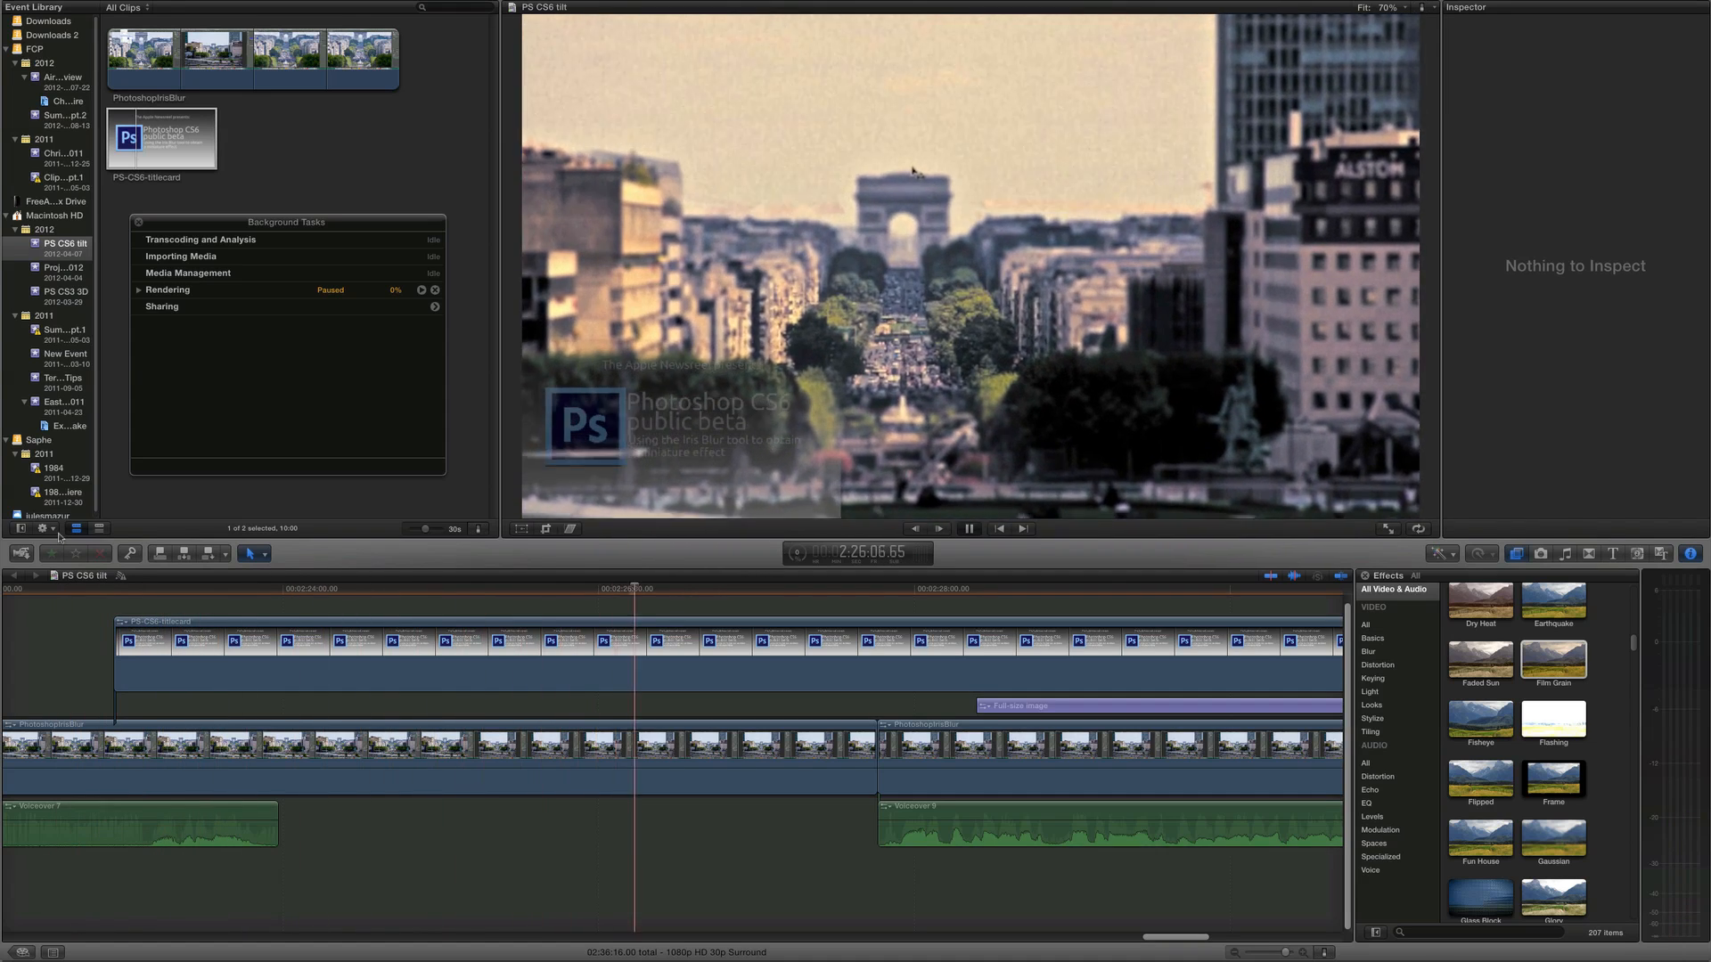
key(space)
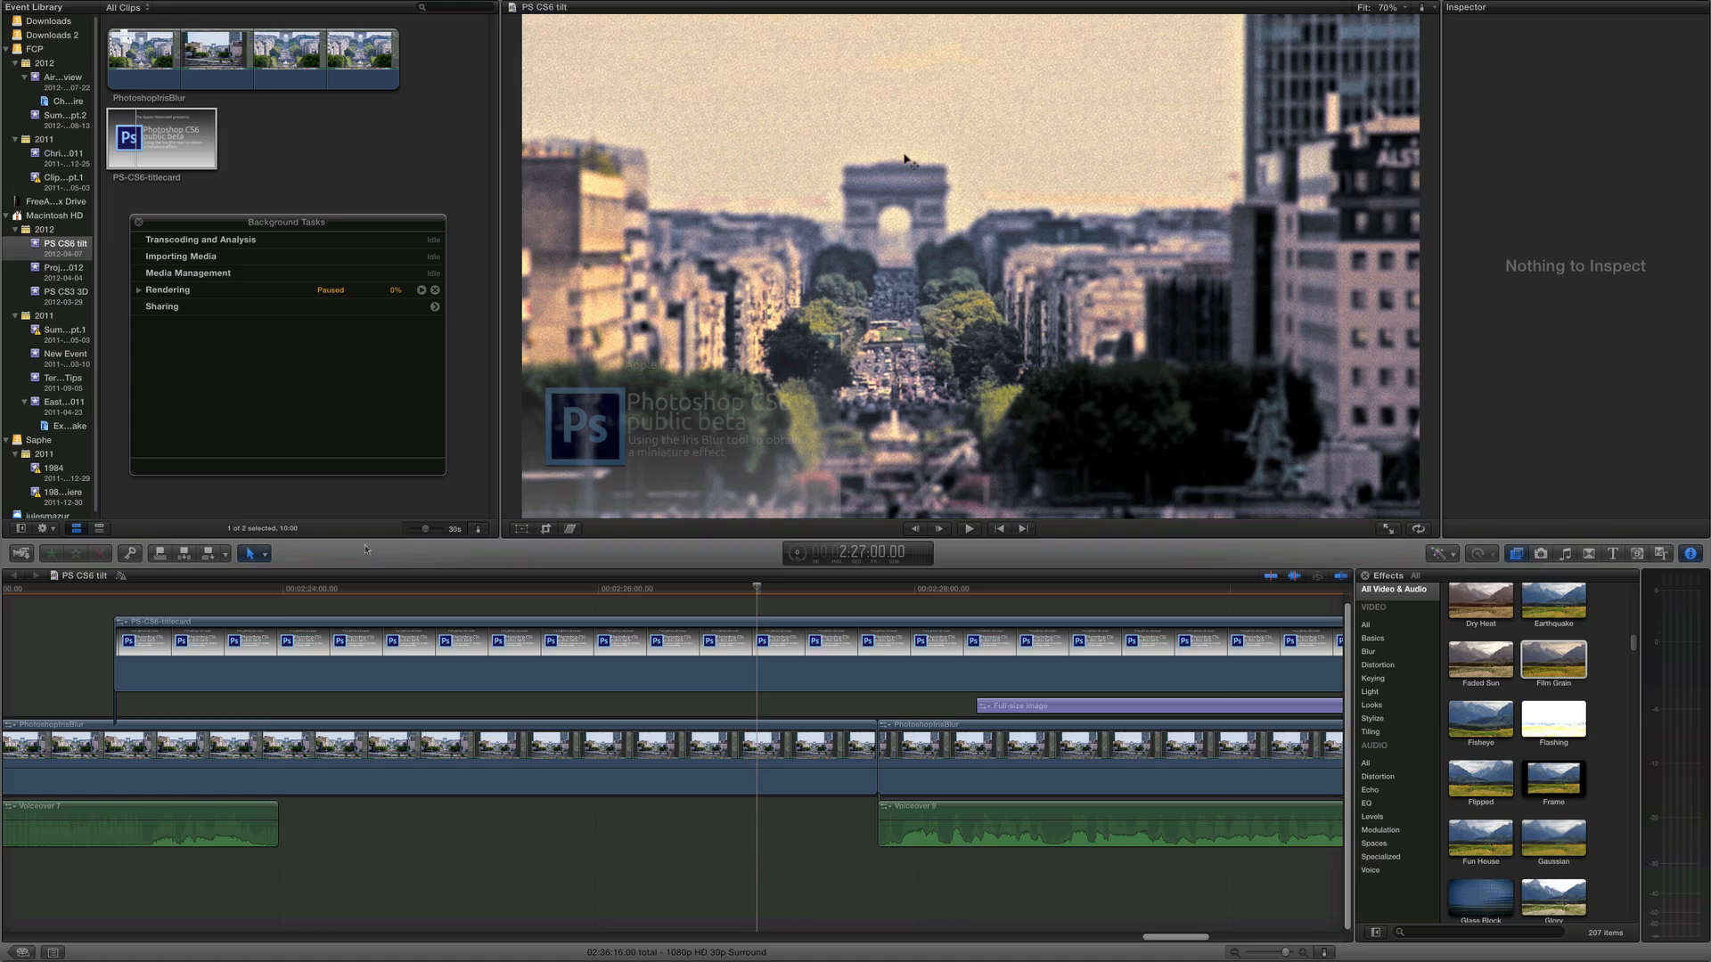
Delete the title card clip from the timeline and reposition the playhead
click(710, 643)
click(710, 643)
key(Delete)
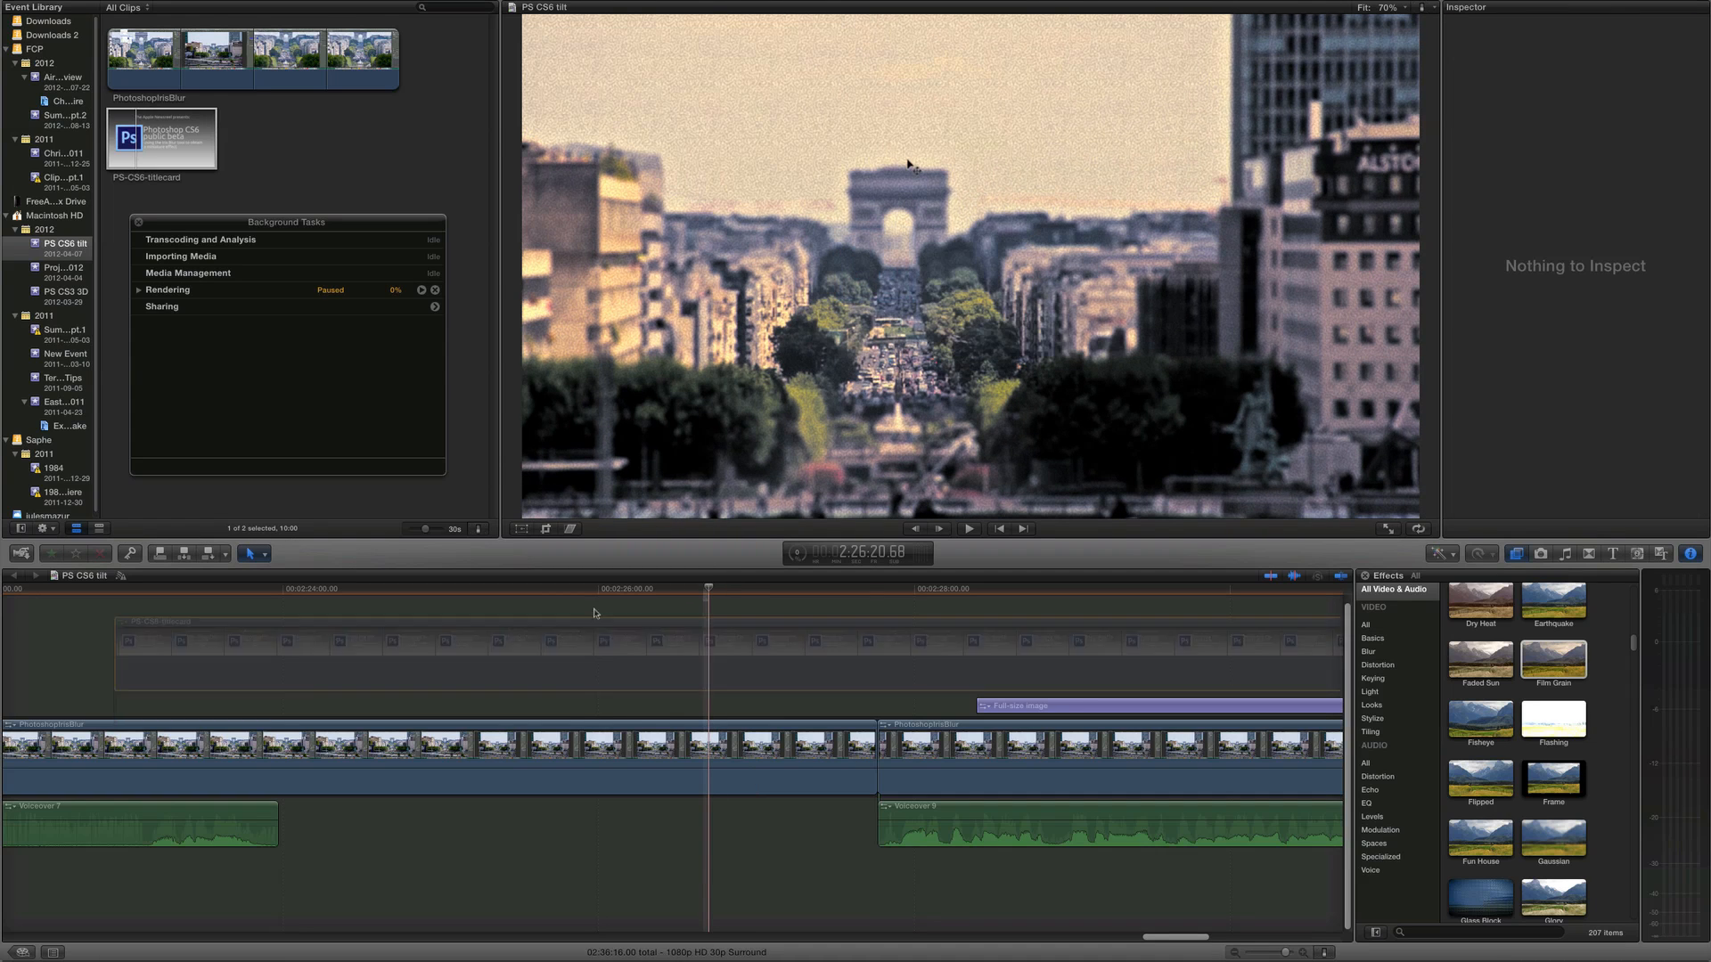
click(510, 590)
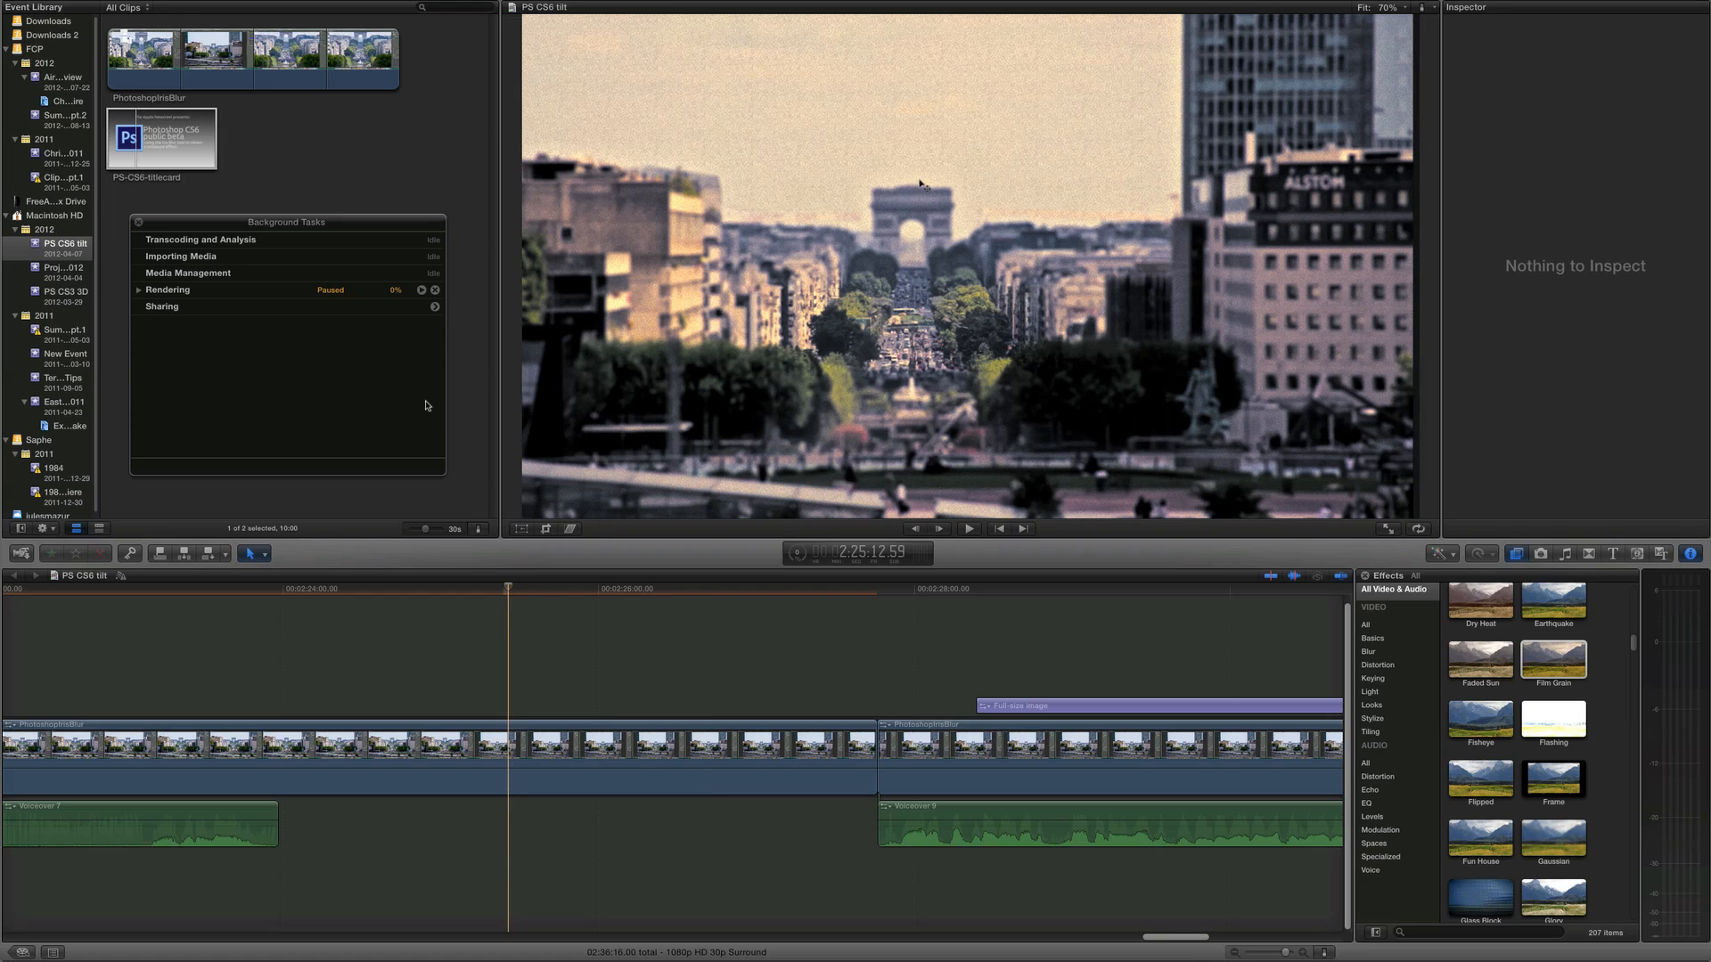